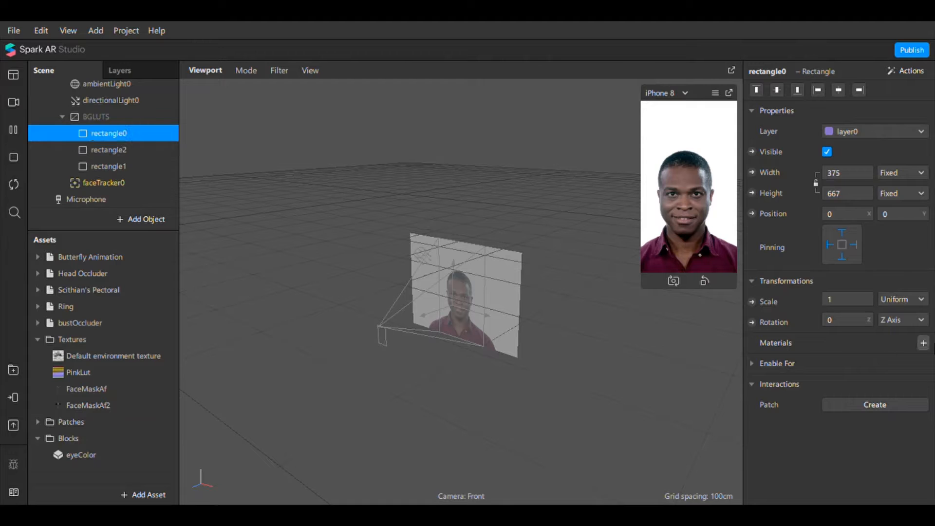
- Create a new material for the rectangle0 object and name the material rectangle0
click(924, 343)
click(810, 387)
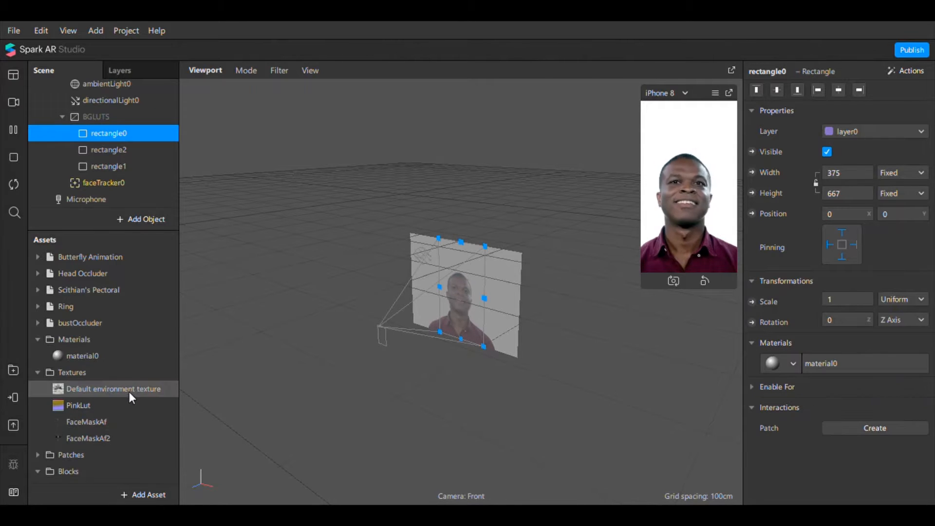
double_click(103, 354)
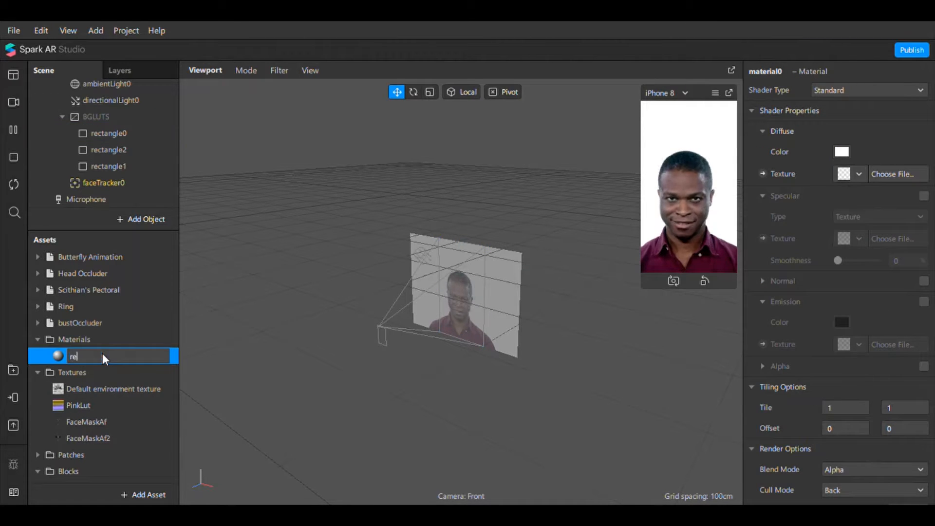
text(rectangle)
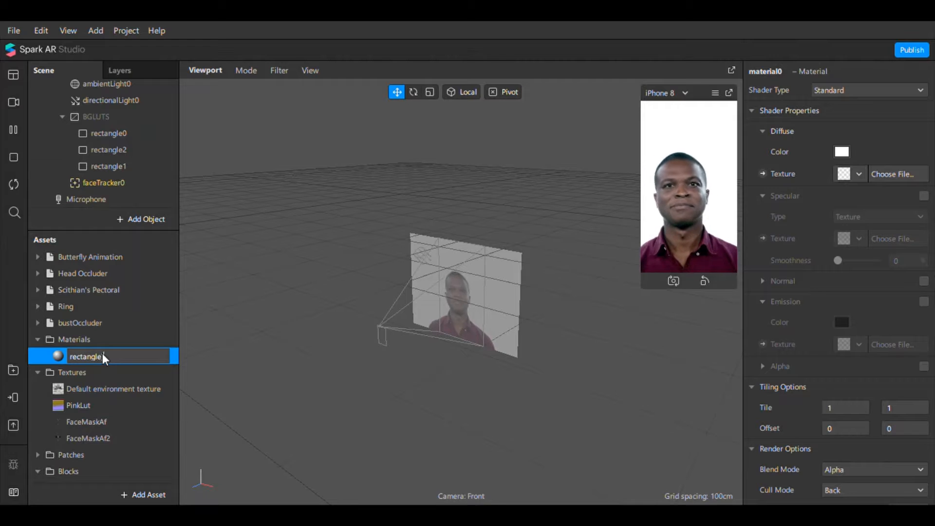
text(0)
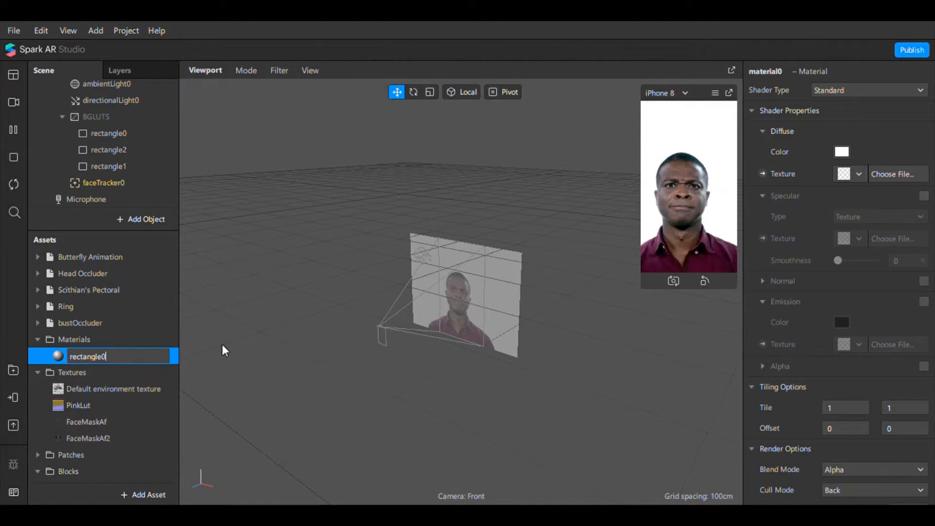
key(Return)
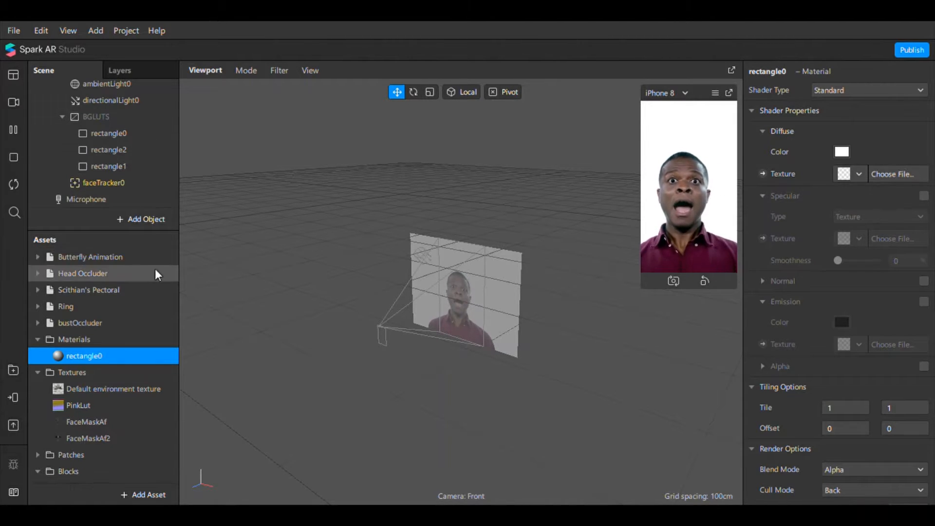
- Extract a camera texture from the Camera object in the scene
scroll(73, 104, up, 2)
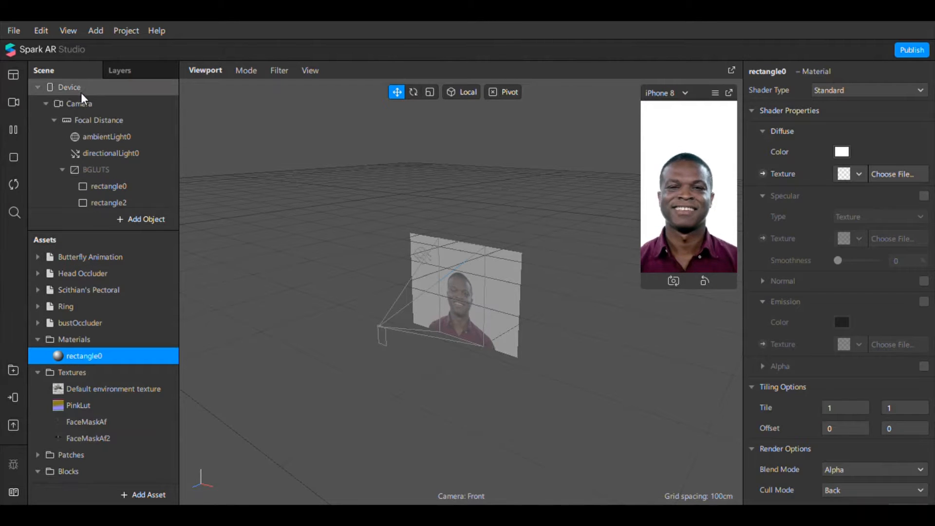
click(81, 92)
click(83, 108)
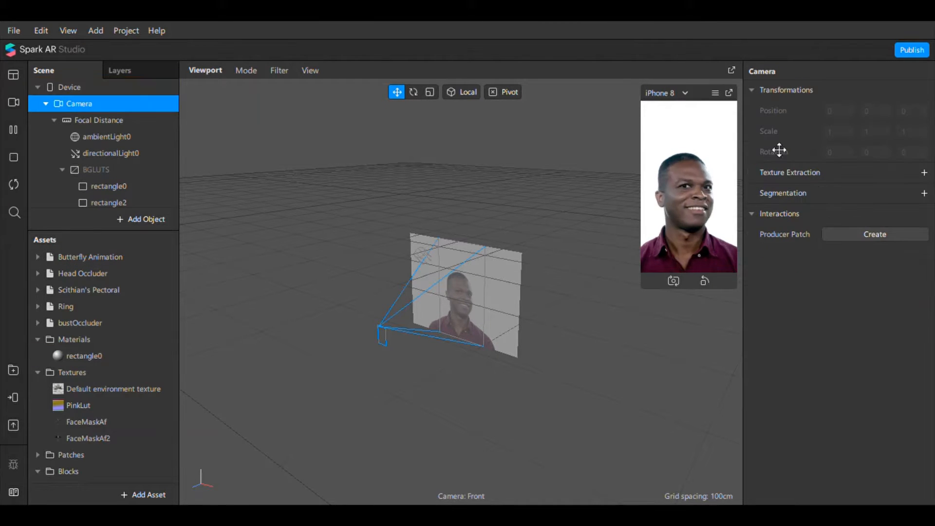
click(923, 173)
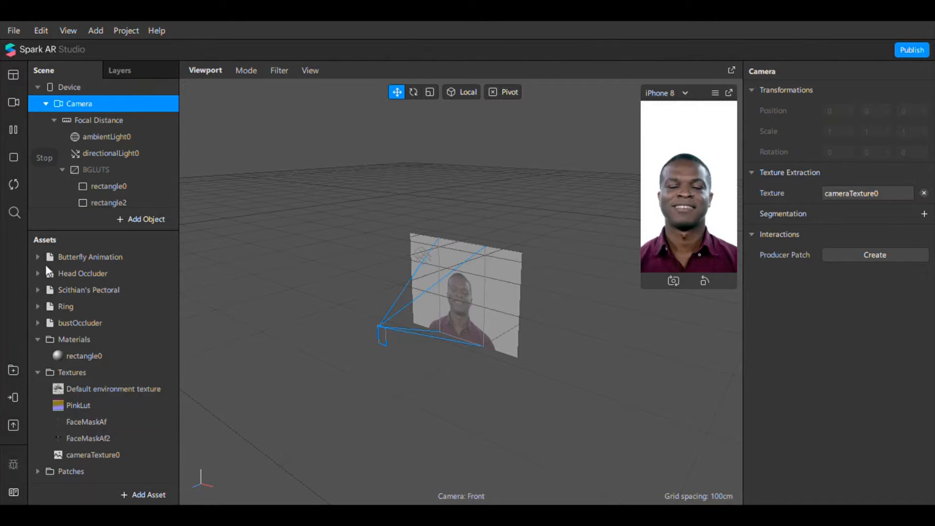
- Apply cameraTexture0 as the diffuse texture of the rectangle0 material and make the BGLUTS canvas visible
click(84, 356)
click(855, 174)
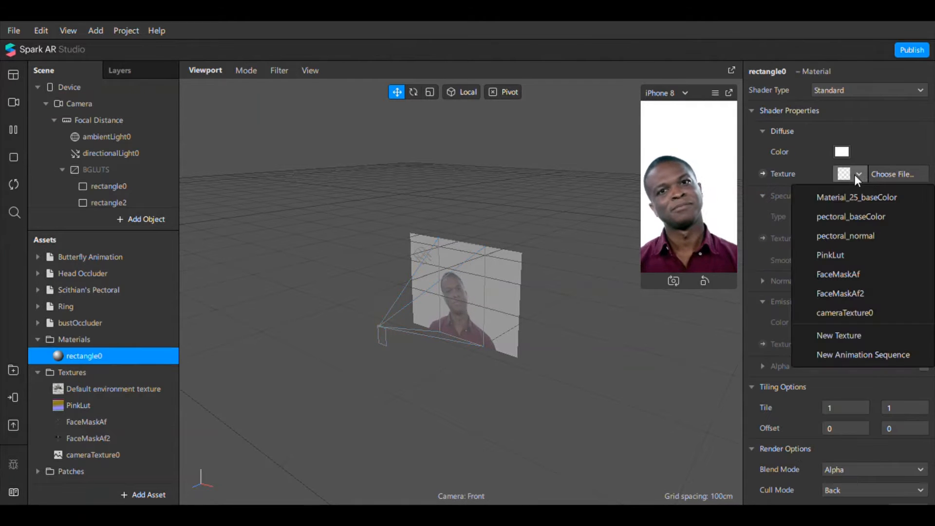
click(840, 312)
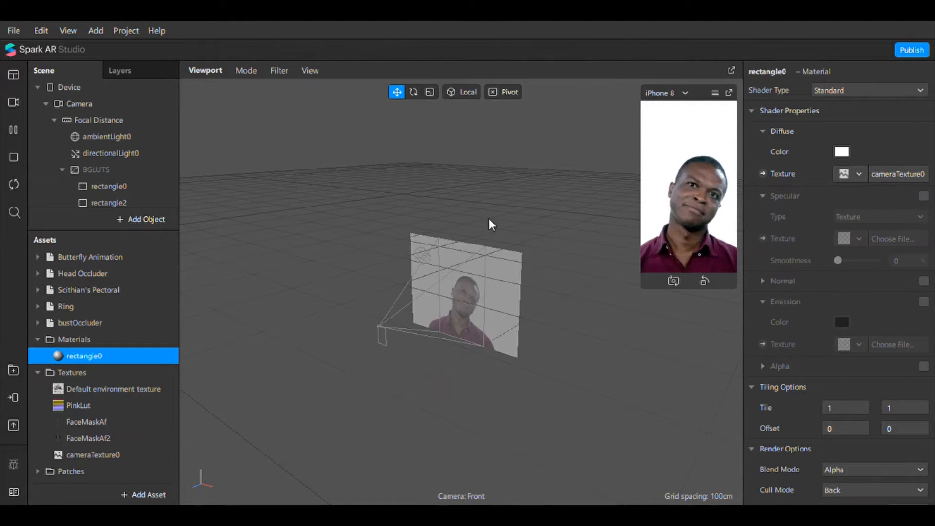
click(95, 170)
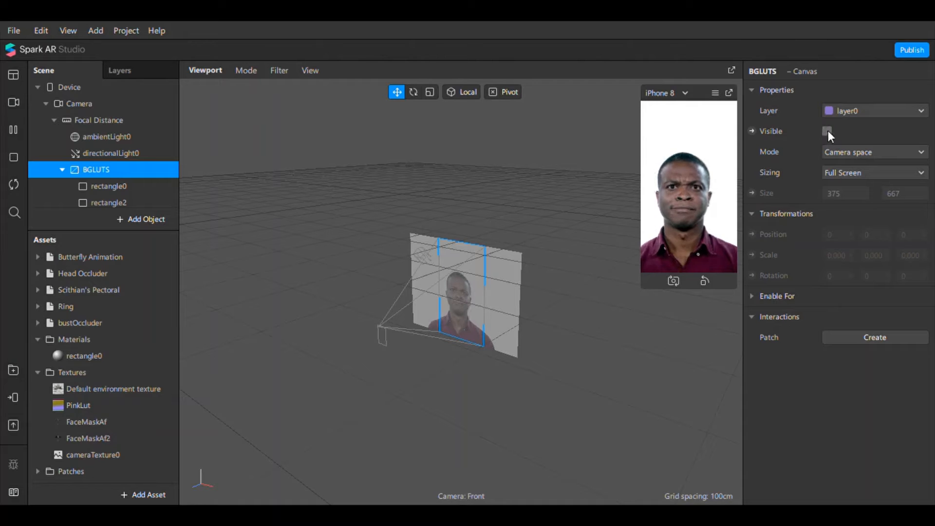
click(827, 131)
- Create a new material for the rectangle2 object and name the material rectangle2
scroll(127, 186, down, 1)
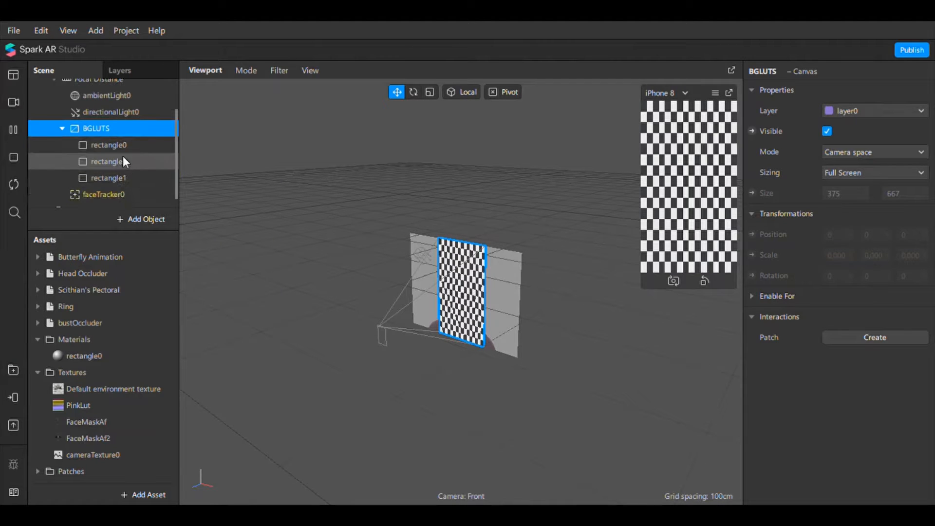
double_click(121, 144)
click(121, 162)
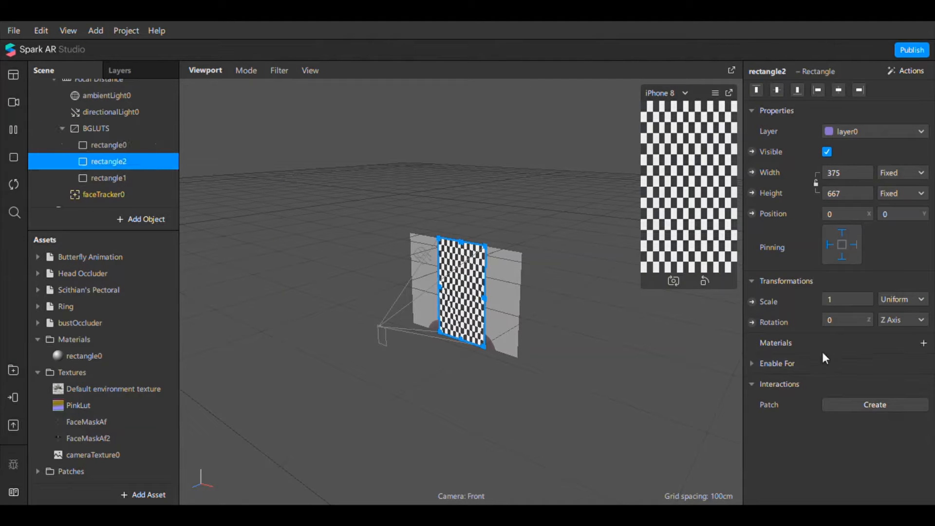
click(923, 343)
click(818, 404)
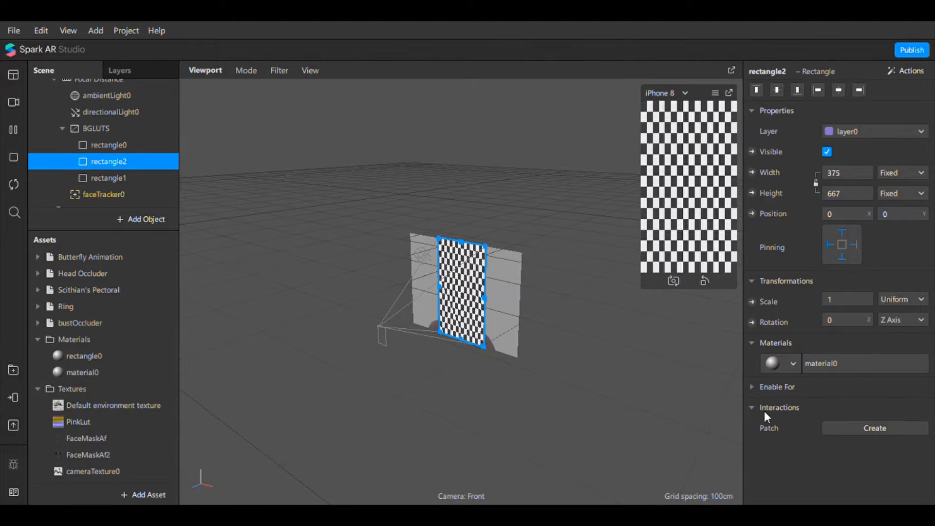
double_click(81, 373)
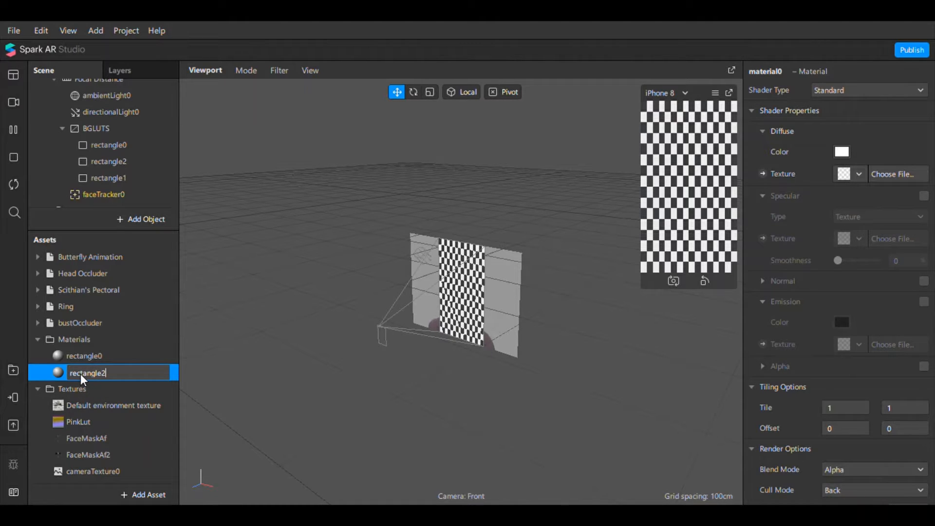
key(Return)
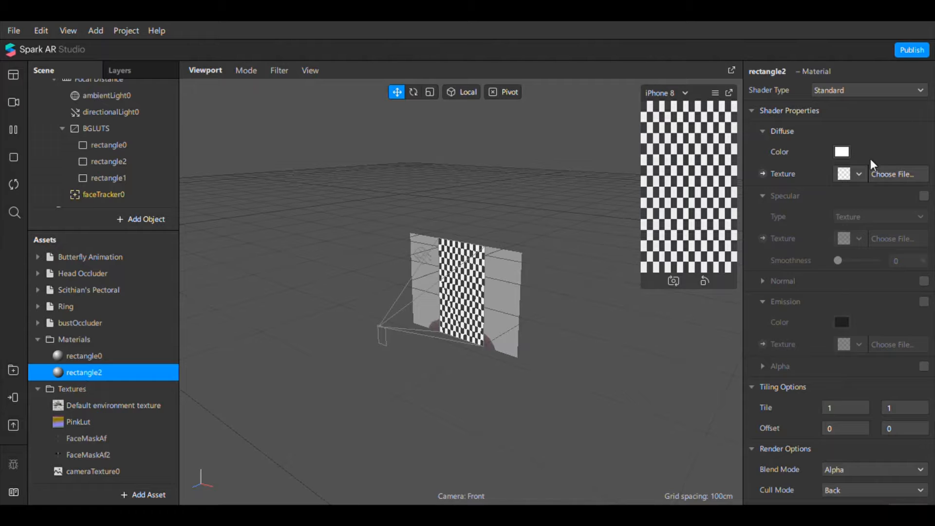
- Change the shader type of the rectangle2 and rectangle0 materials to Flat
click(854, 91)
click(841, 95)
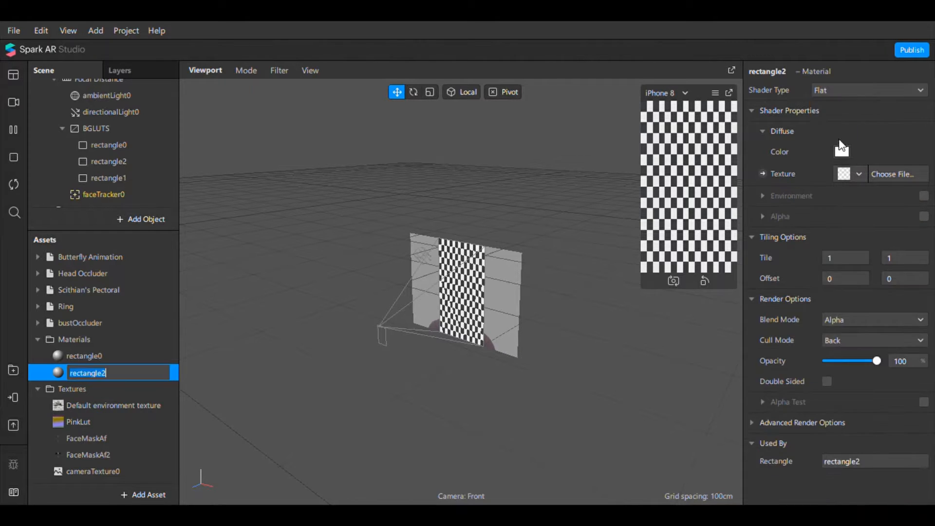
double_click(111, 146)
key(Return)
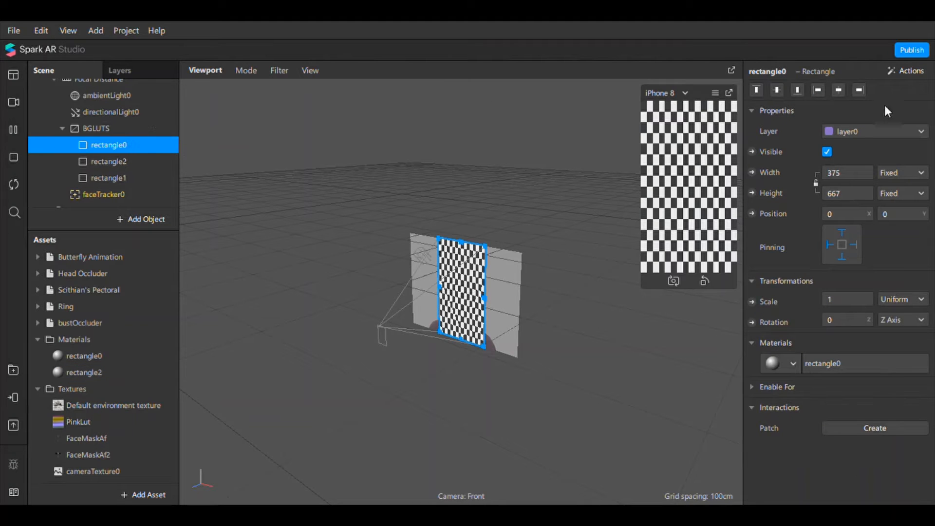
click(83, 356)
click(841, 95)
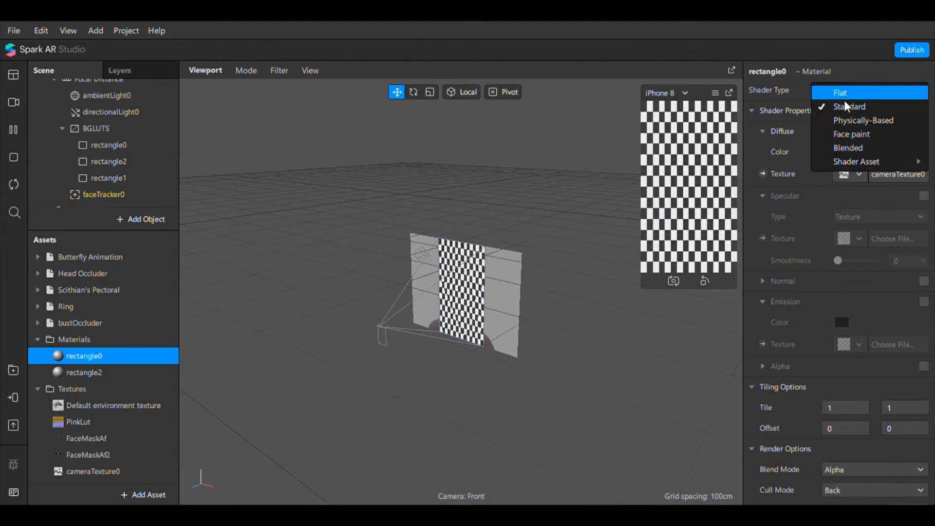
click(837, 94)
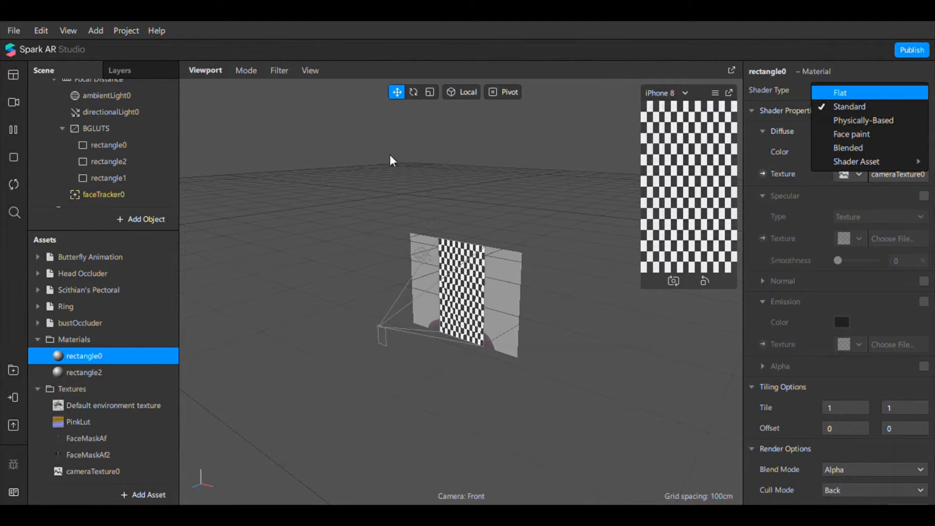
- Create a new material for the rectangle1 object, named rectangle1, with the shader type set to Flat
click(117, 179)
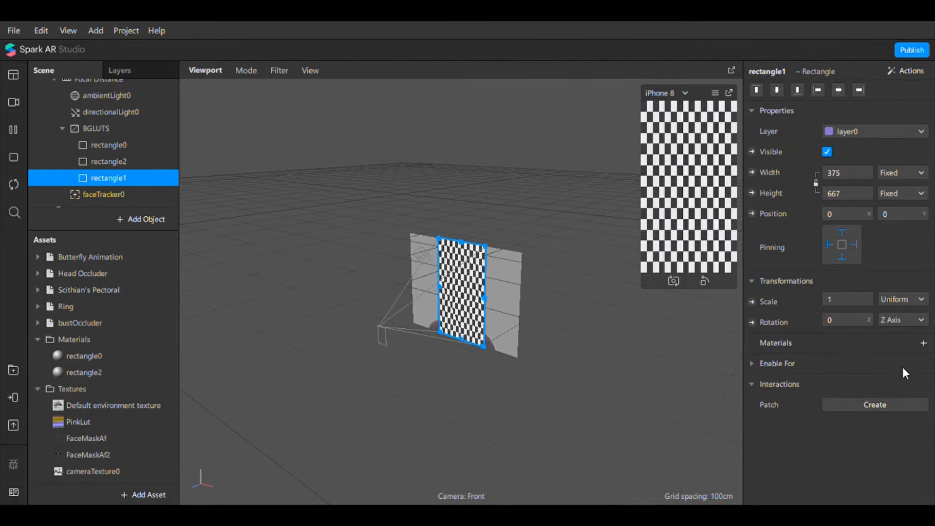
click(923, 343)
click(792, 422)
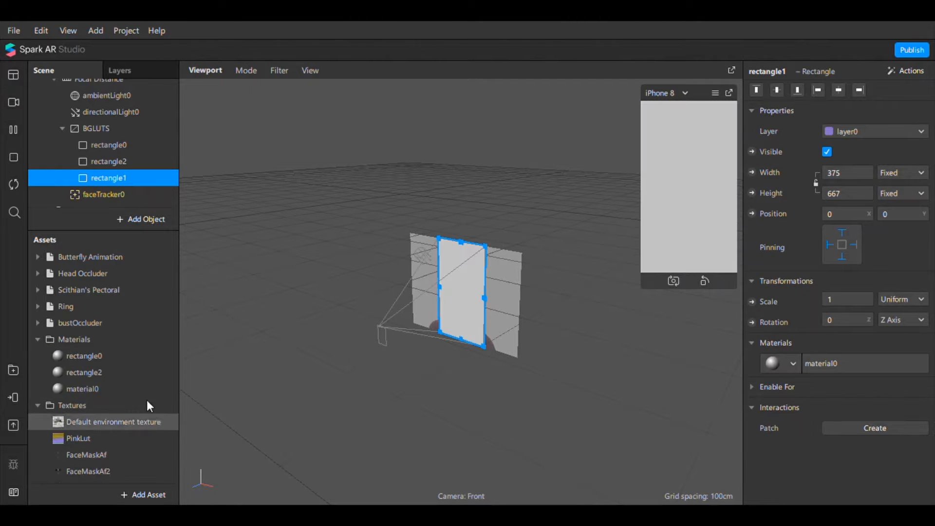
double_click(106, 388)
text(red)
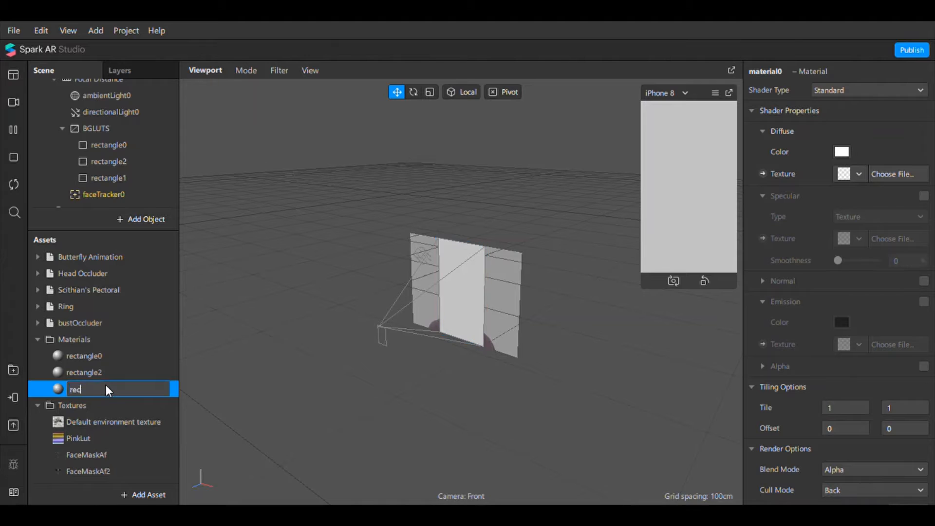
text(tangle1)
key(Return)
click(908, 90)
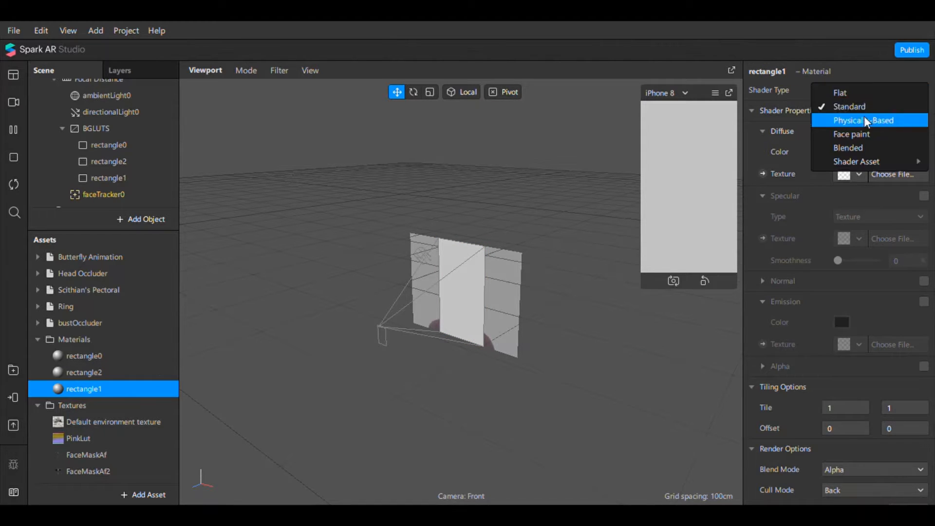
key(Return)
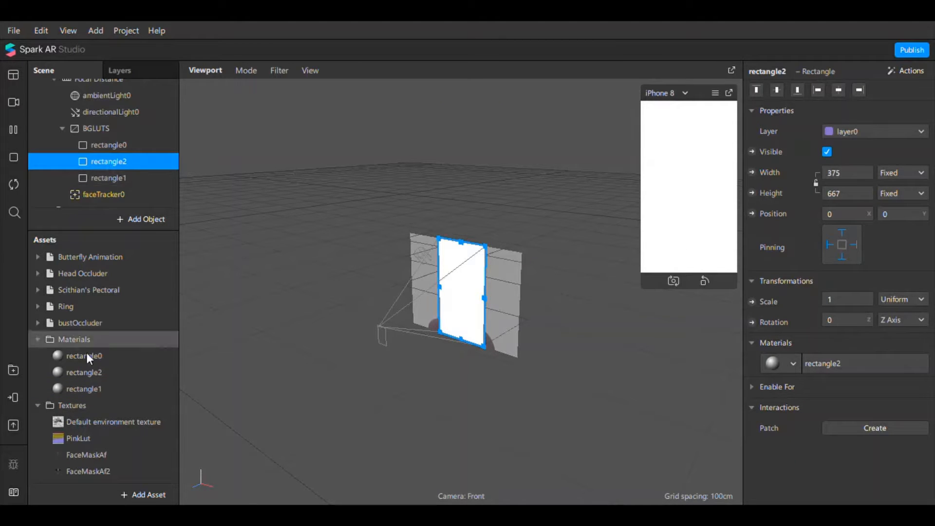
- Hide the rectangle2 and rectangle1 objects together and collapse the BGLUTS canvas in the scene tree
click(84, 371)
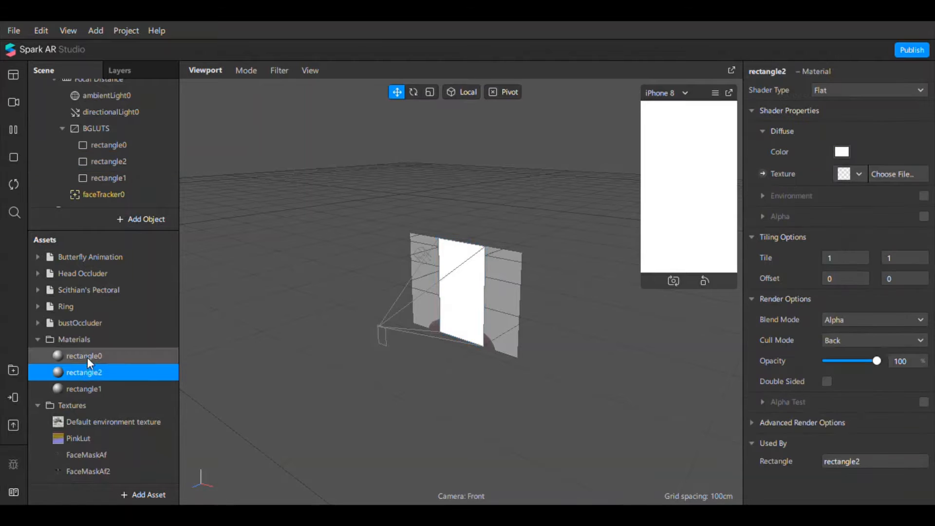
click(126, 163)
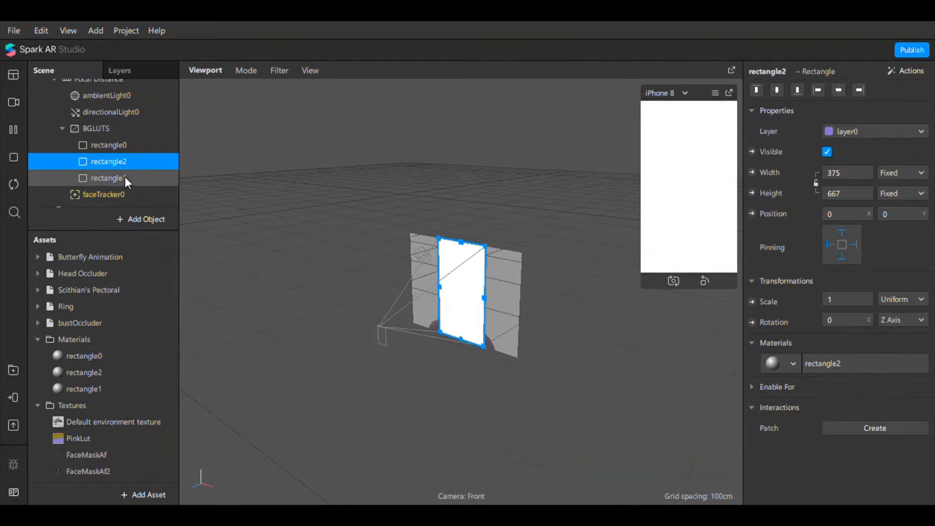
shift+click(125, 177)
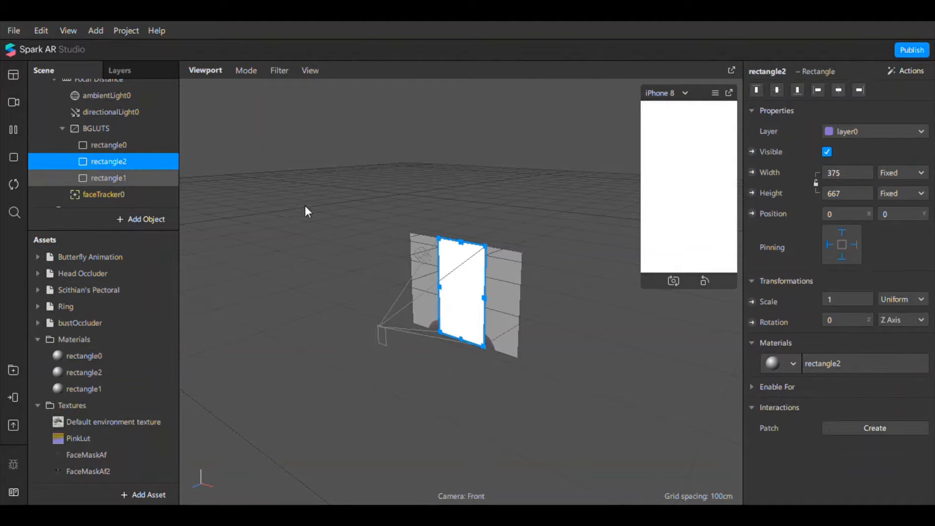
click(828, 152)
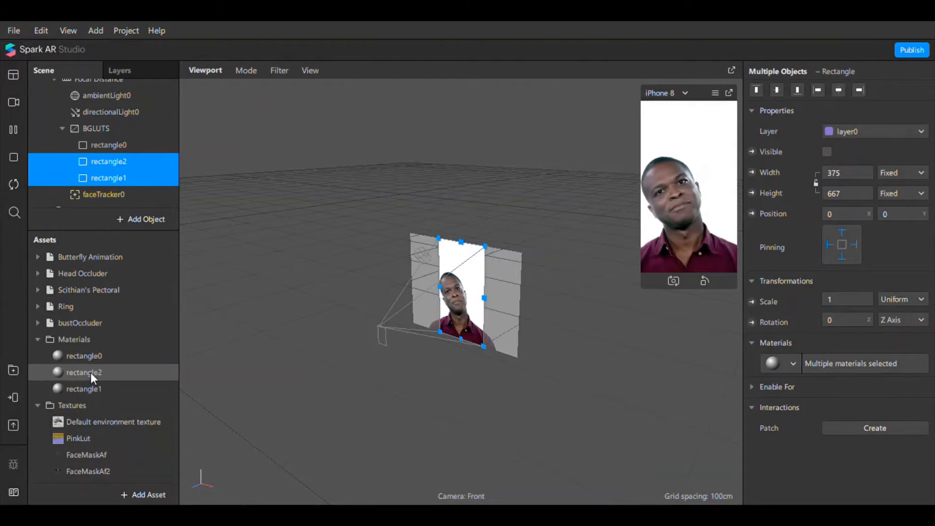
click(112, 357)
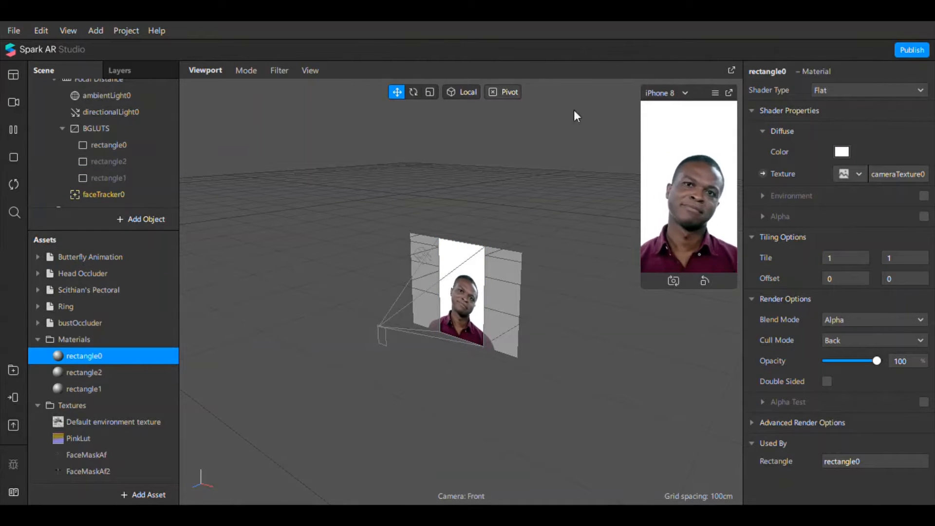
click(61, 129)
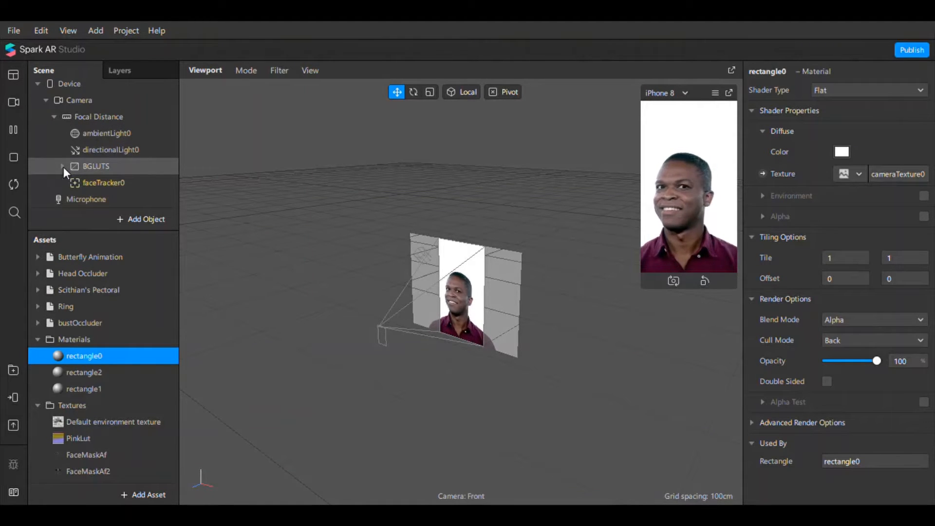
- With the preview video paused, add the Head Occluder asset under faceTracker0 and nudge it to about -0.01 on Z
click(95, 181)
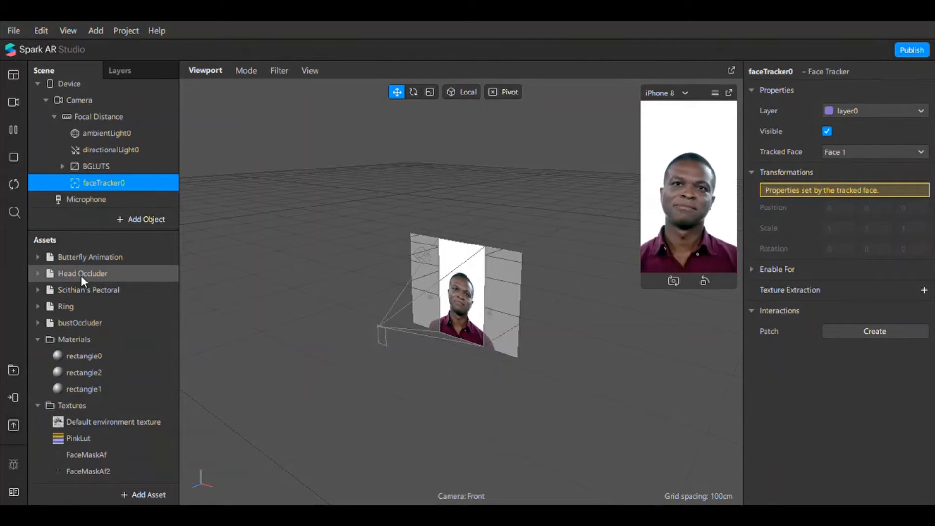
click(12, 126)
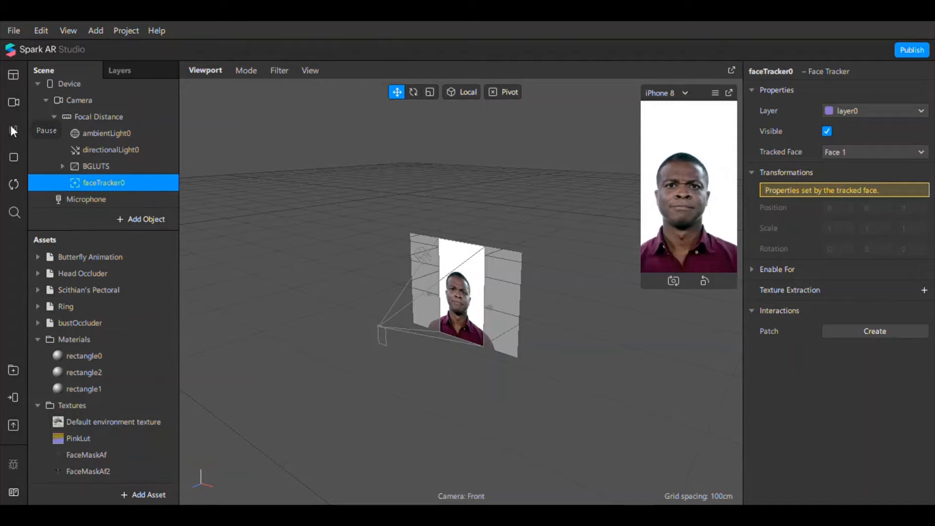
click(117, 273)
drag(118, 273, 137, 183)
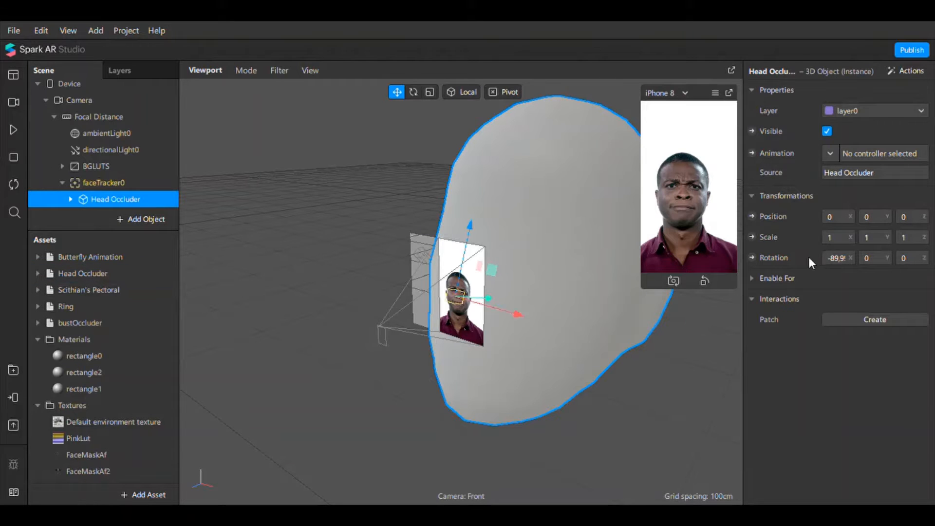
drag(487, 294, 487, 298)
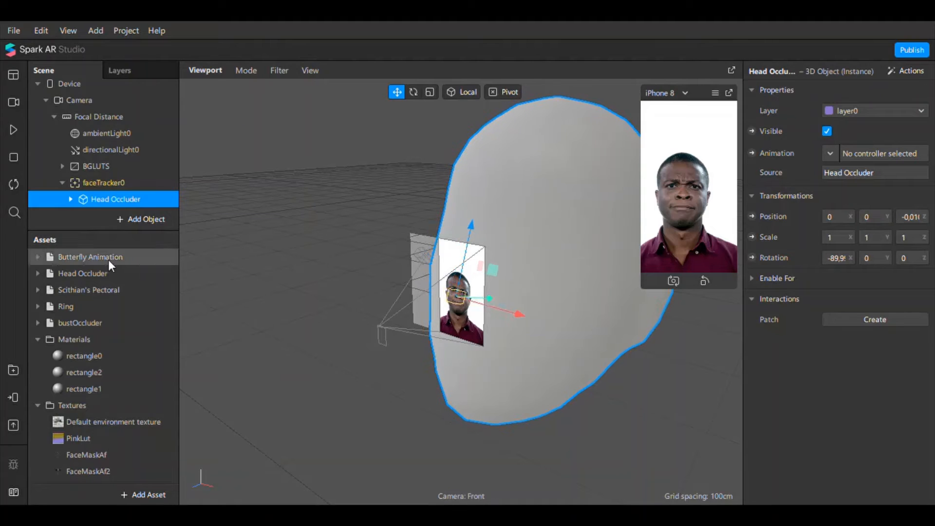
- Turn off writing to the depth buffer in the rectangle0 material's advanced render options
double_click(86, 357)
click(752, 423)
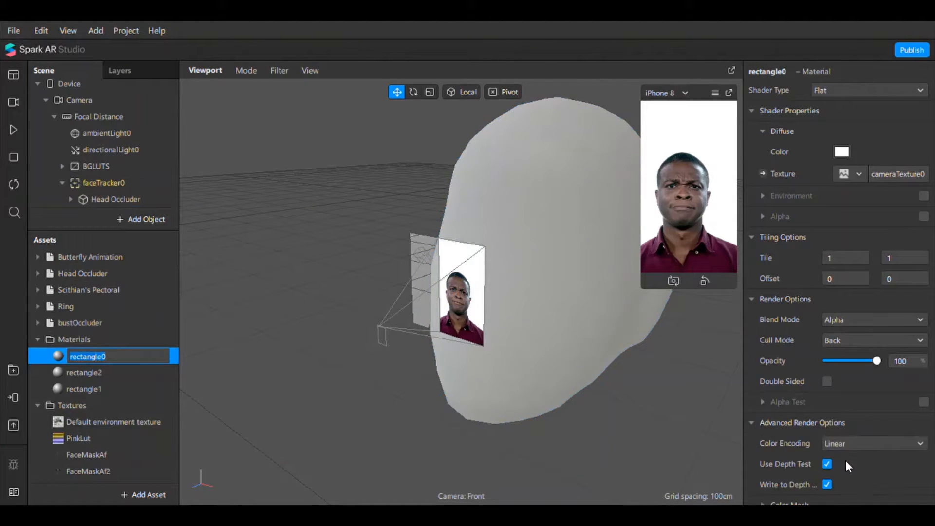
click(826, 484)
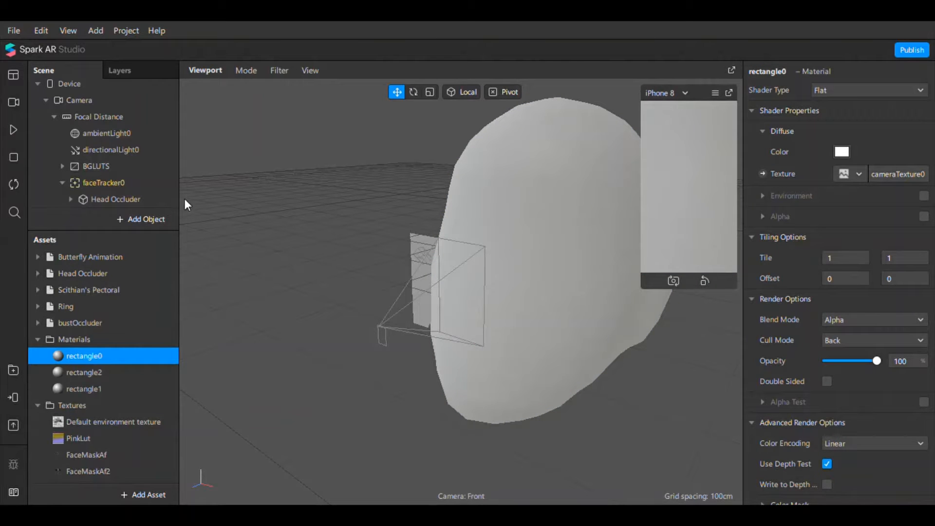
- Set the Head Occluder's scale to 0.5 on X, Y and Z
click(86, 197)
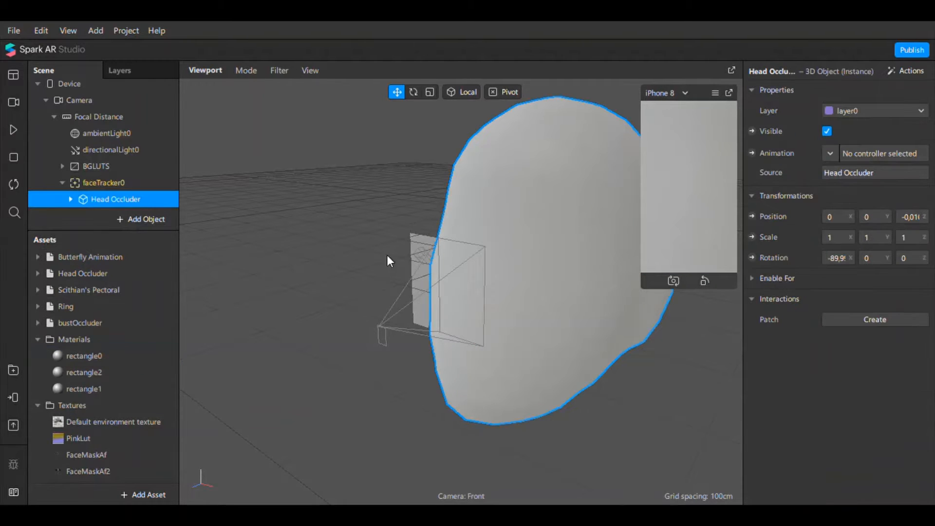
click(566, 203)
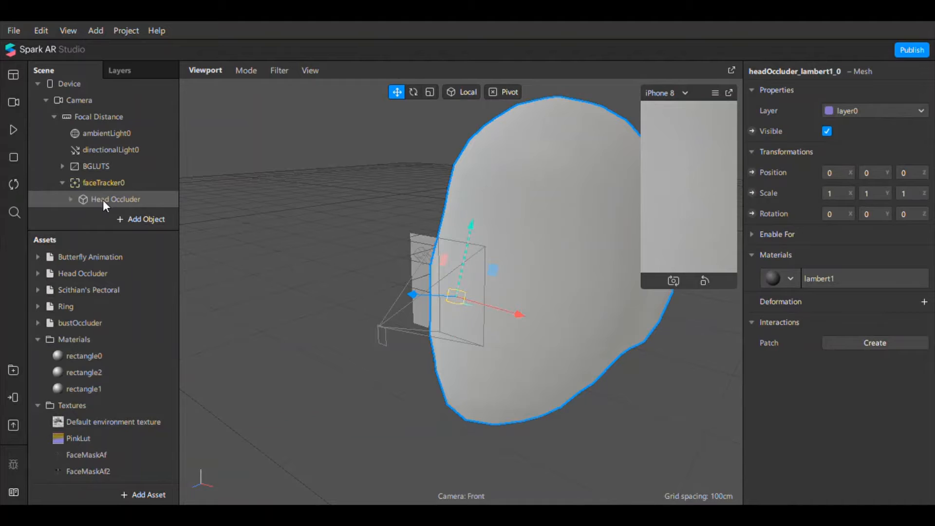
click(103, 200)
click(847, 239)
text(0)
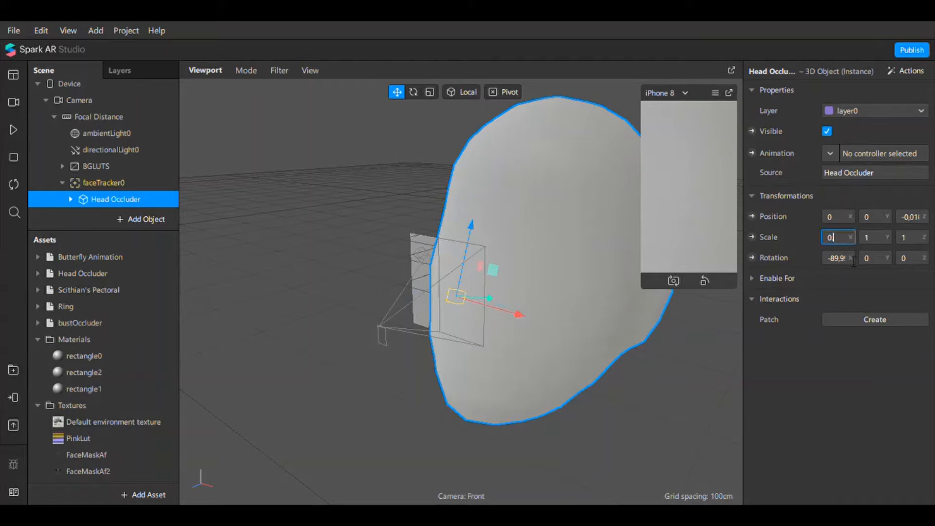
text(,5)
key(Return)
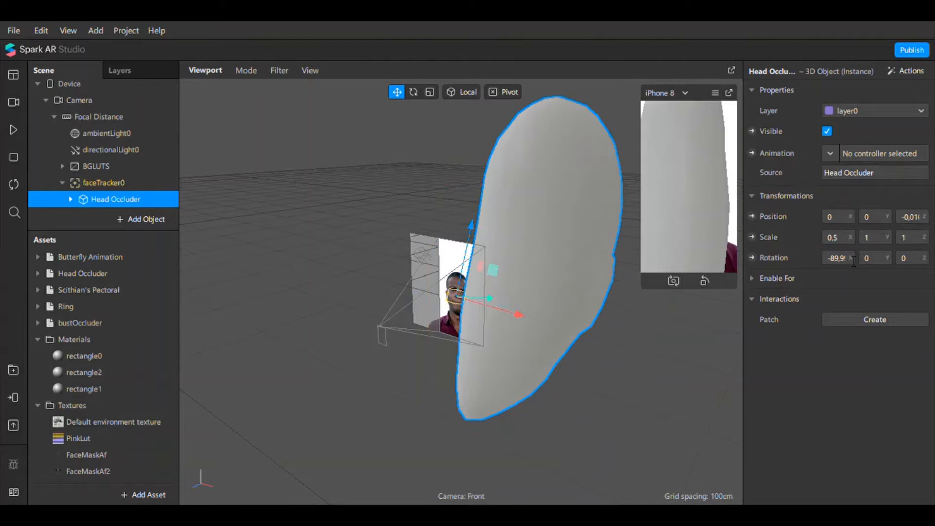
click(885, 233)
text(0.5)
key(Return)
click(910, 238)
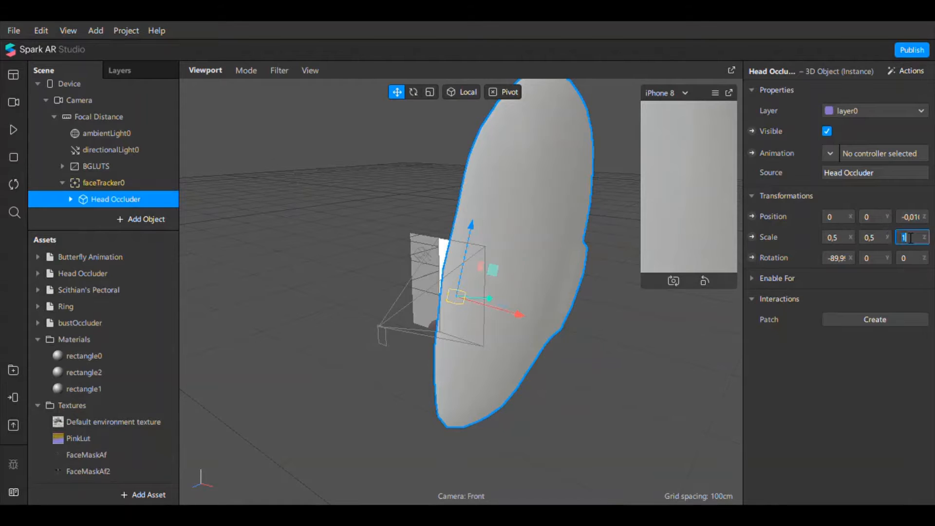
text(0,5)
key(Return)
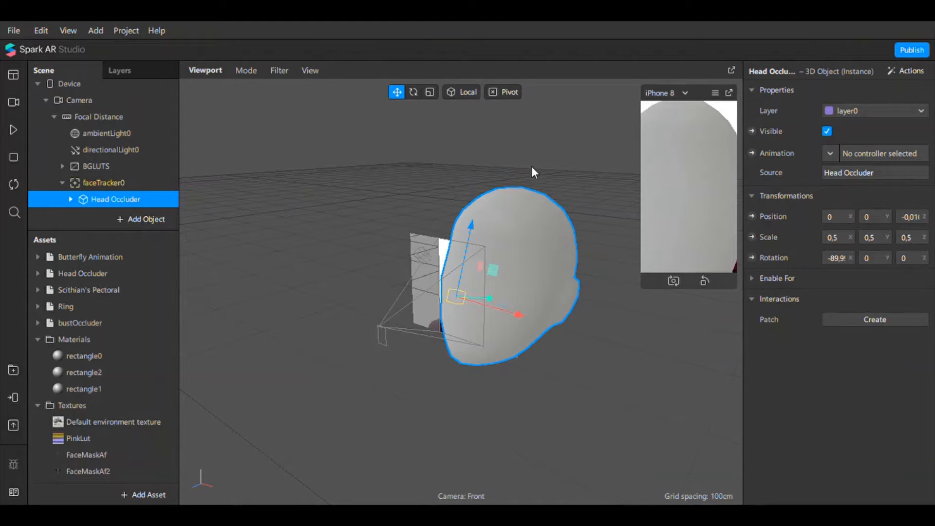
- Shrink the Head Occluder to a scale of 0.18 on X, Y and Z
click(430, 92)
drag(501, 308, 475, 303)
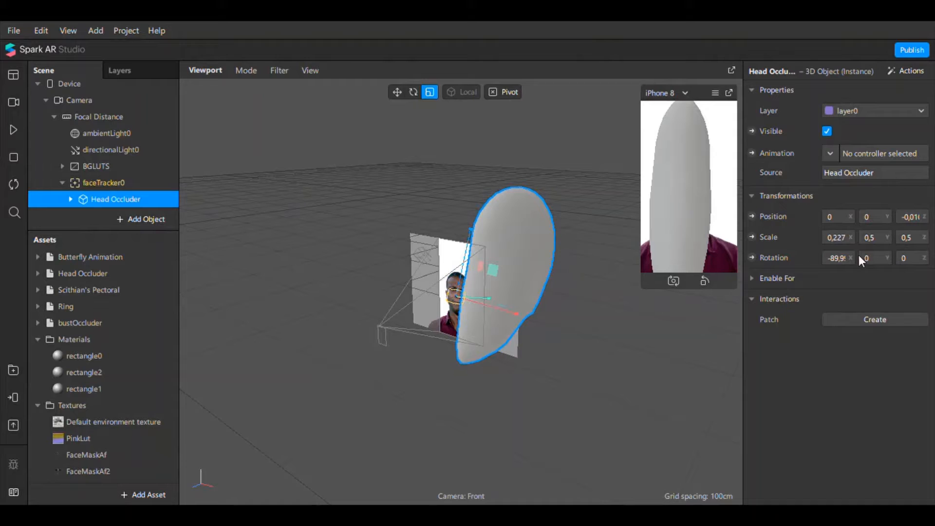
click(847, 242)
text(0,18)
key(Return)
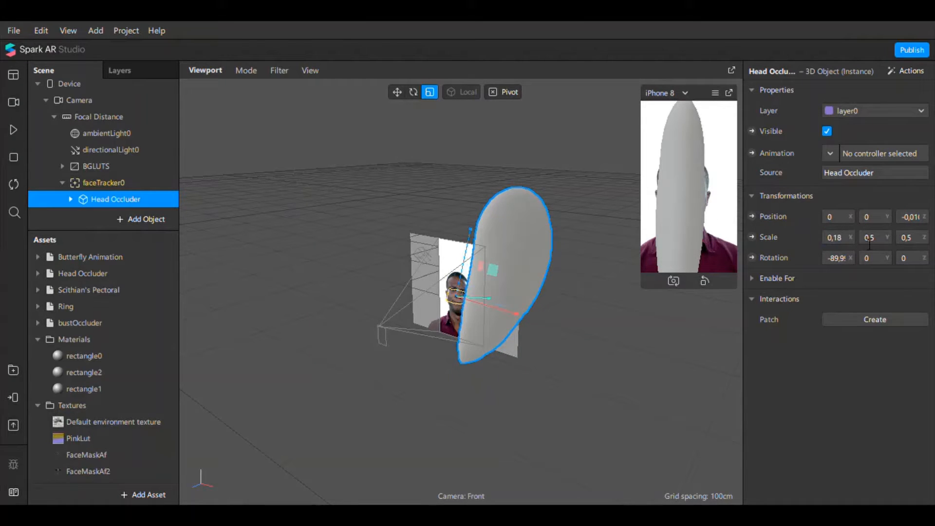
click(870, 244)
key(Return)
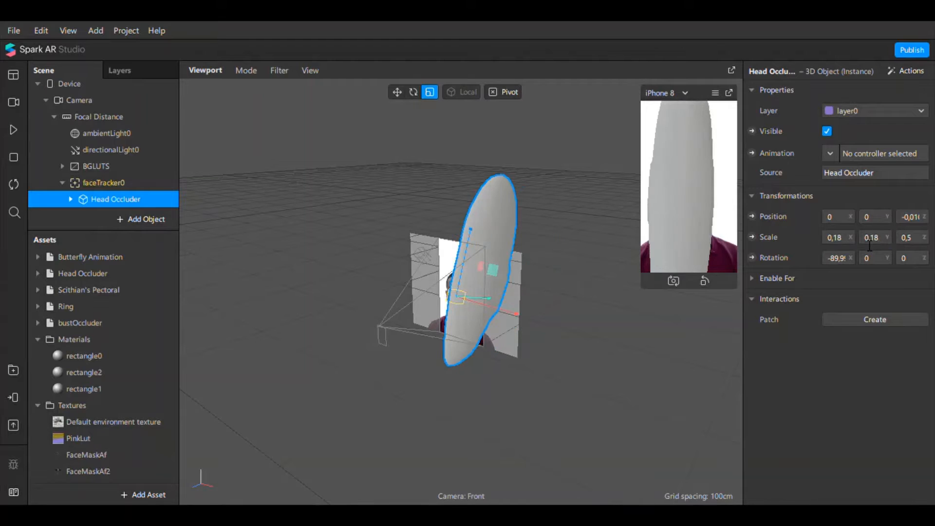
click(911, 239)
key(Return)
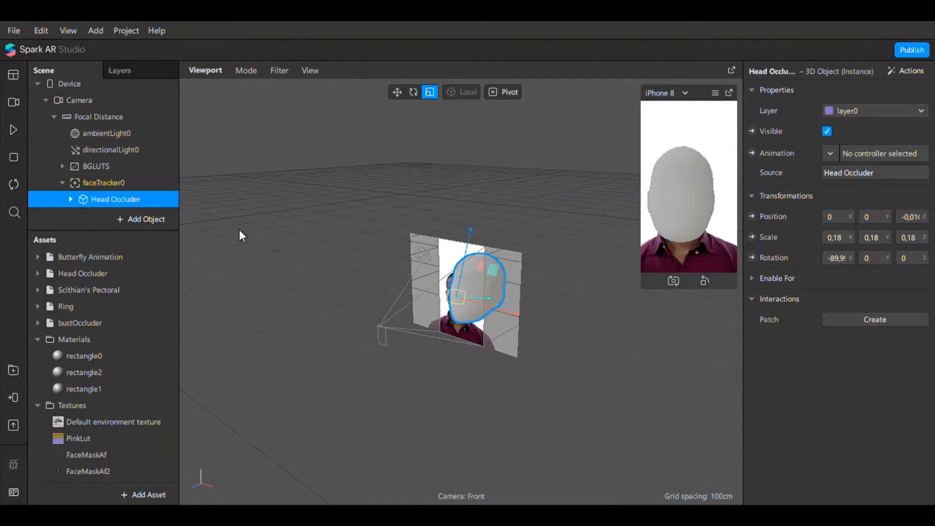
- Advance and pause the preview video to check the fit, and raise the Head Occluder to about 0.02 on Y
scroll(69, 291, down, 2)
scroll(74, 282, up, 2)
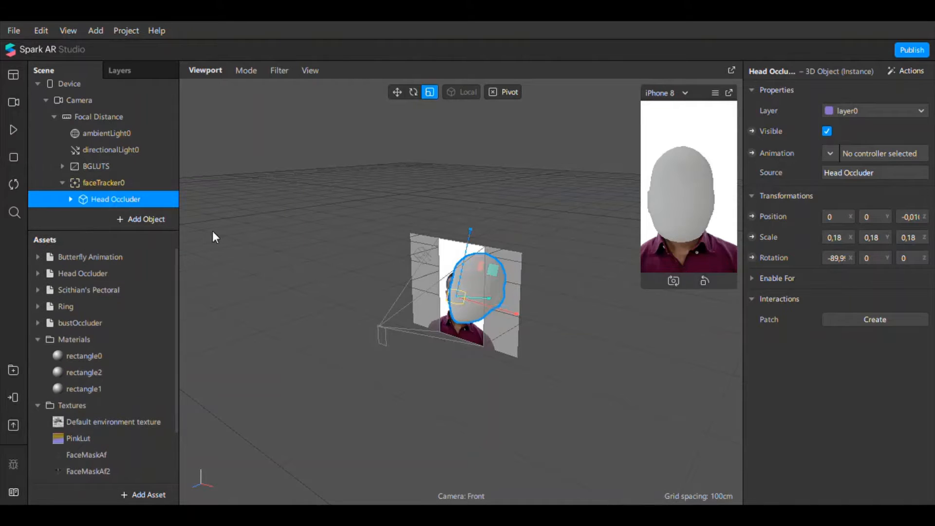
click(13, 130)
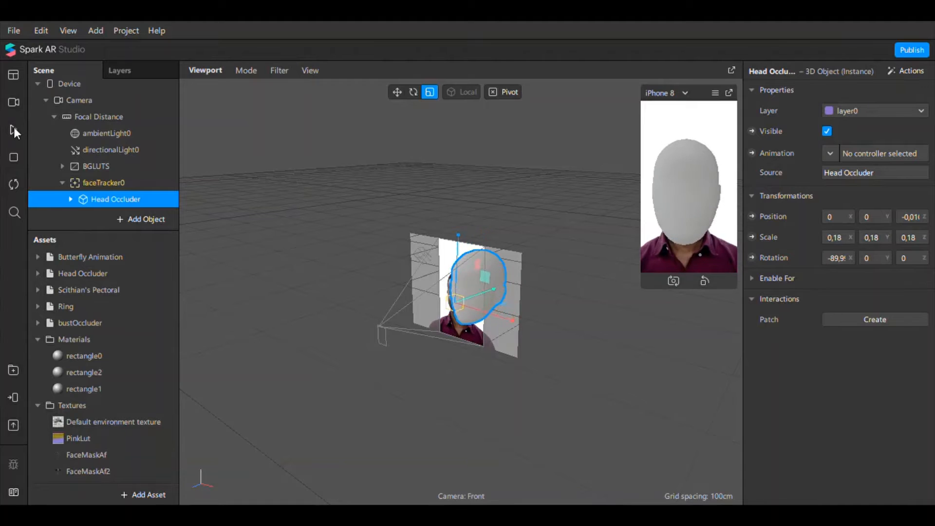
click(14, 129)
click(397, 92)
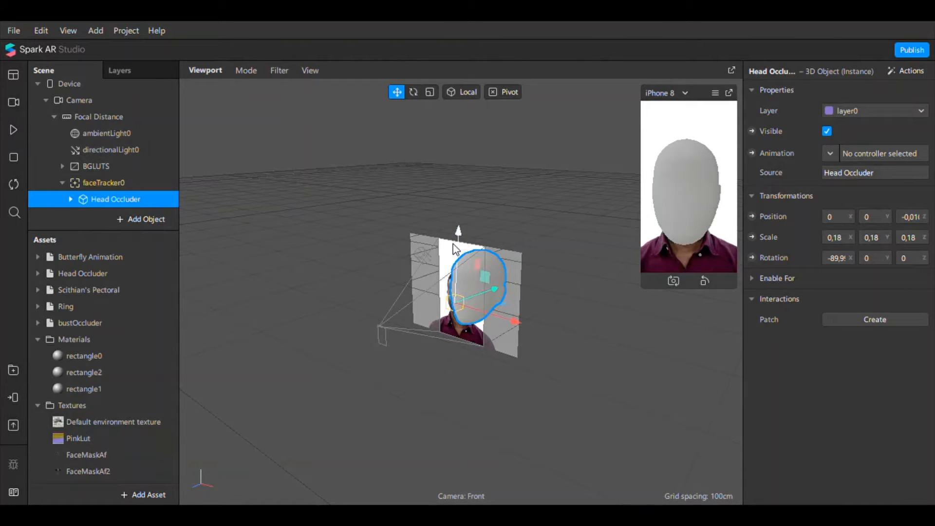
drag(456, 251, 452, 245)
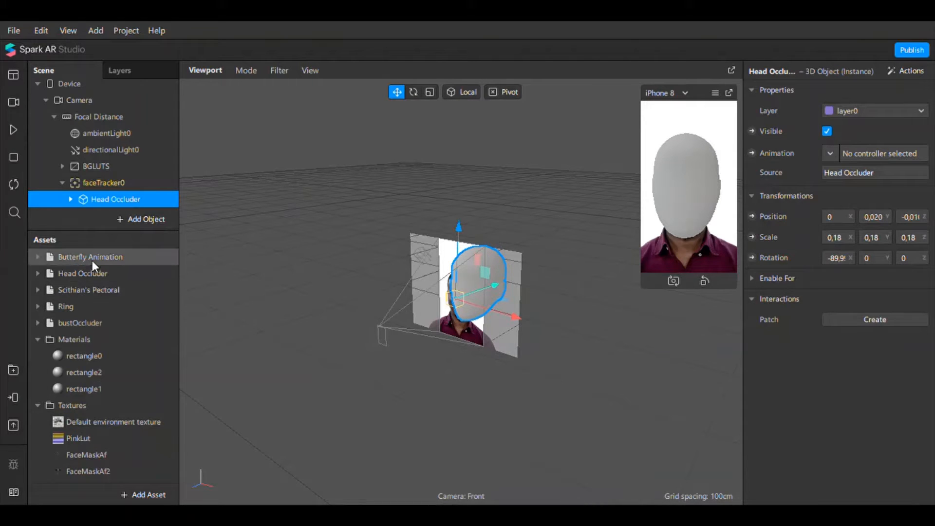
- Add the bustOccluder asset under faceTracker0 and nudge it to about -0.01 on Y and -0.02 on Z
drag(96, 323, 109, 177)
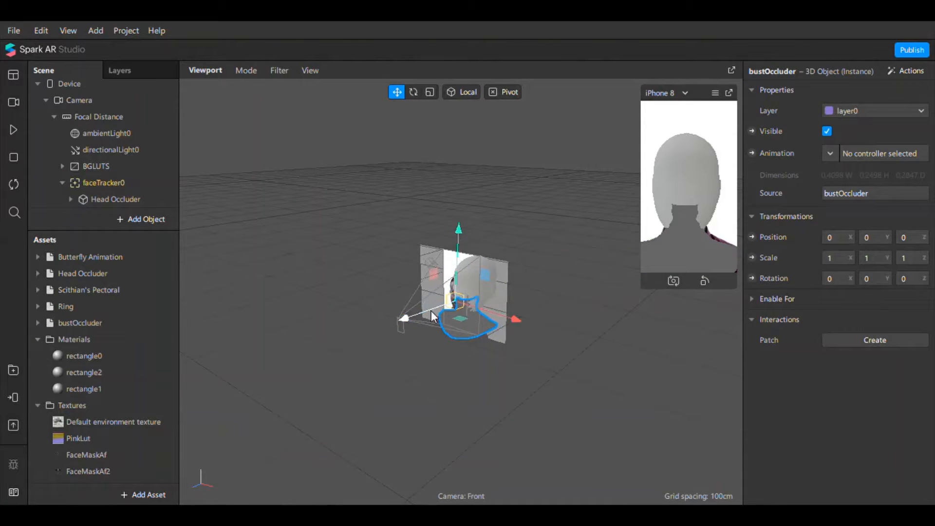
drag(424, 313, 428, 312)
drag(463, 253, 463, 257)
key(r)
drag(498, 309, 493, 306)
key(w)
drag(430, 311, 427, 311)
drag(491, 310, 492, 311)
- Enlarge the bustOccluder to a scale of 1.3 on X, Y and Z
key(r)
drag(510, 318, 465, 323)
click(836, 258)
text(1,3)
click(913, 258)
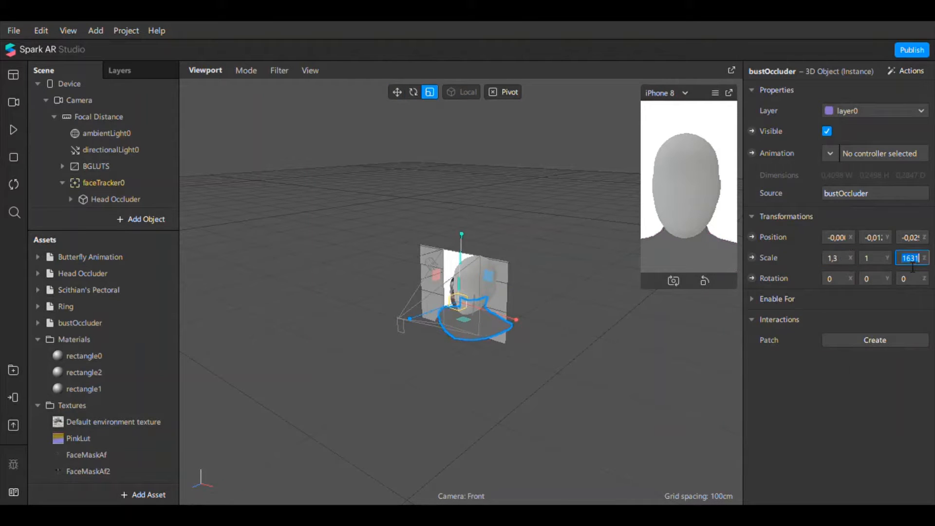
text(1,3)
click(870, 258)
text(1,3w)
- Reposition the bustOccluder to about 0.009 on X and 0.02 on Y, checking the alignment against the preview video
drag(460, 259, 460, 254)
click(13, 132)
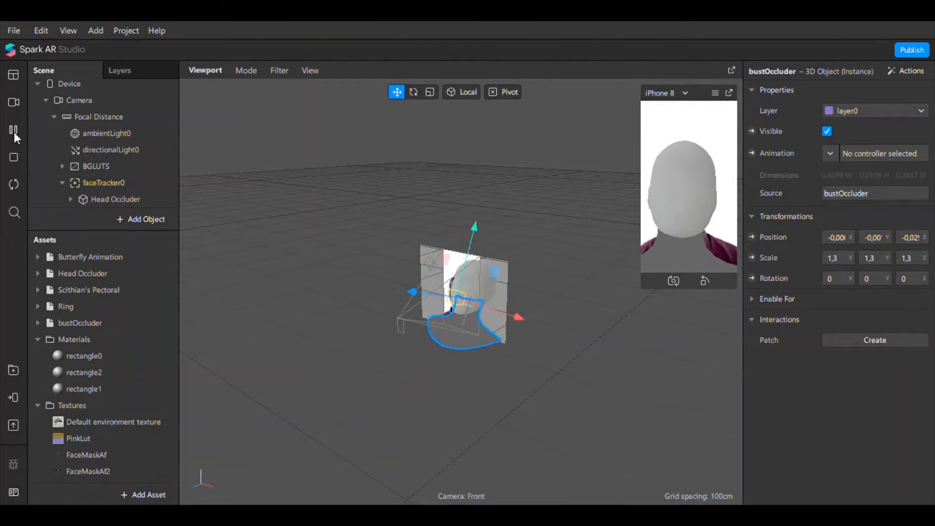
click(14, 132)
mouse_move(428, 294)
mouse_down()
mouse_move(440, 296)
mouse_move(426, 293)
mouse_up()
drag(493, 301, 499, 302)
click(14, 130)
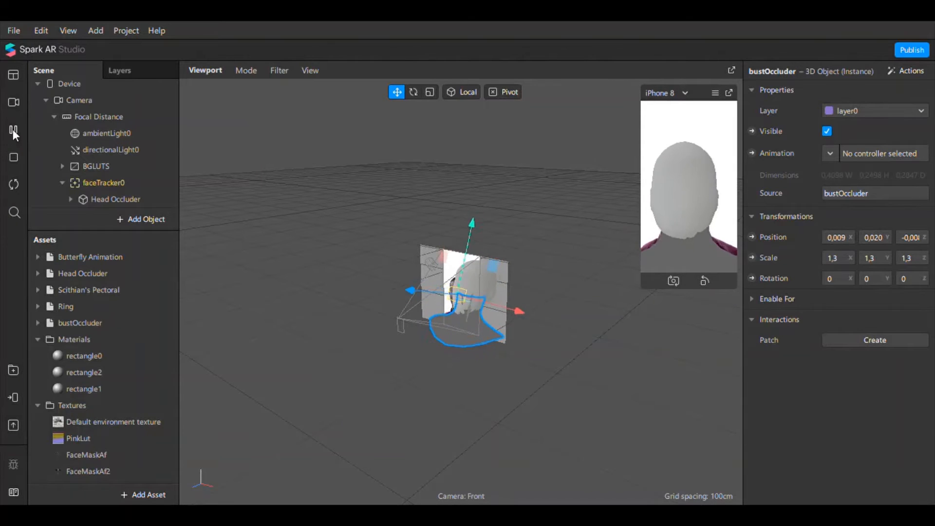
- Tilt the bustOccluder about 4 degrees around X and move it to about 0.011 on Y and -0.03 on Z
click(14, 128)
drag(412, 305, 428, 287)
key(e)
click(13, 128)
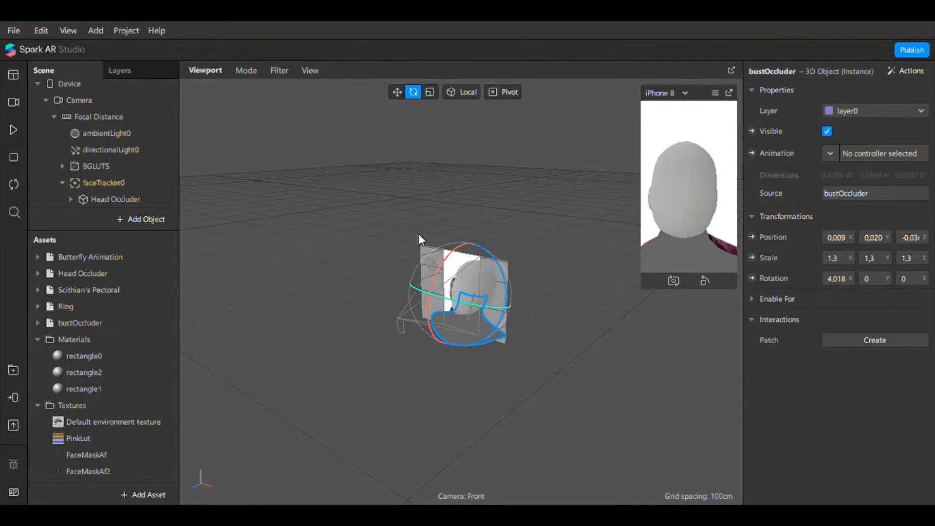
click(15, 127)
key(w)
drag(461, 239, 461, 246)
click(11, 130)
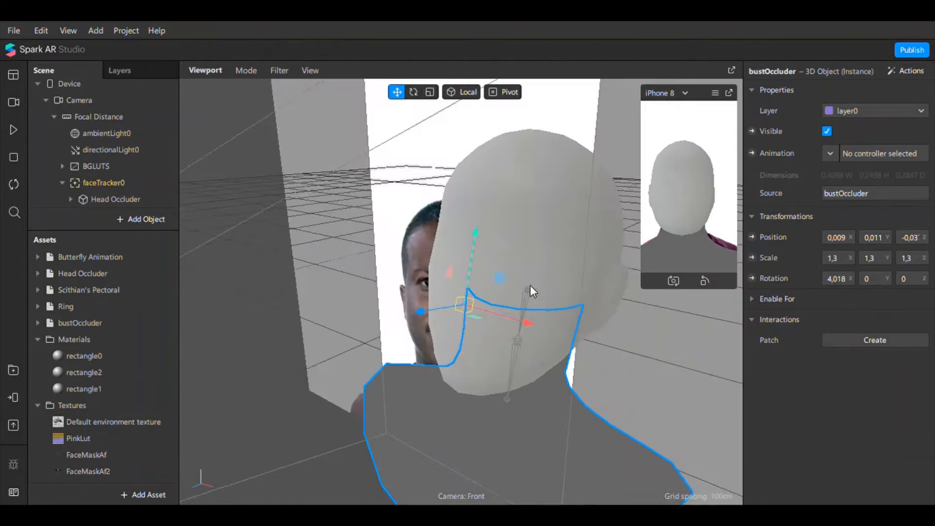
click(13, 129)
- Set the bustOccluder's lambert2 material to the Alpha blend mode with 0% opacity
scroll(98, 390, down, 3)
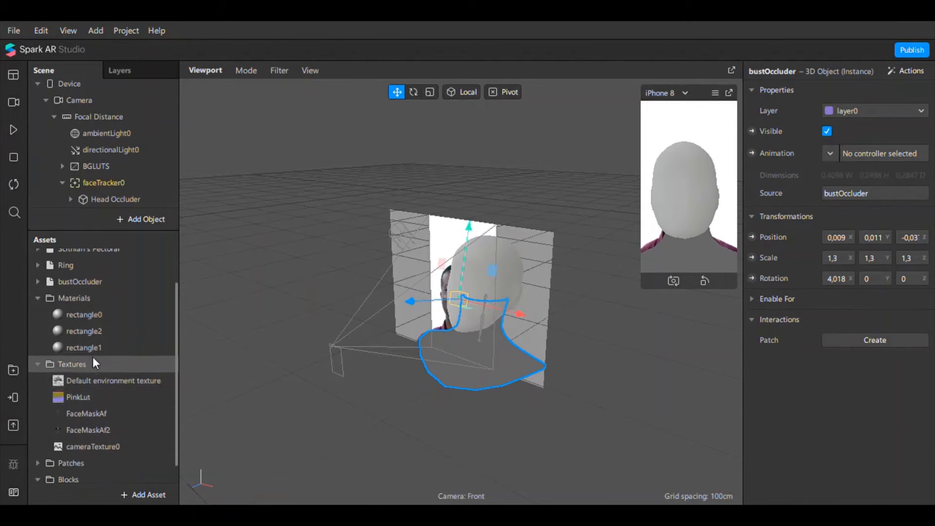
scroll(81, 358, up, 2)
click(33, 317)
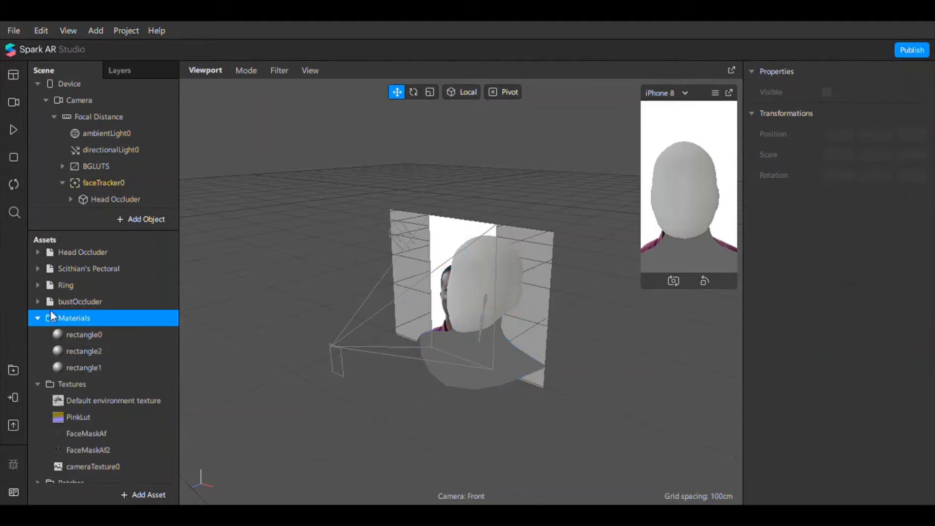
click(35, 318)
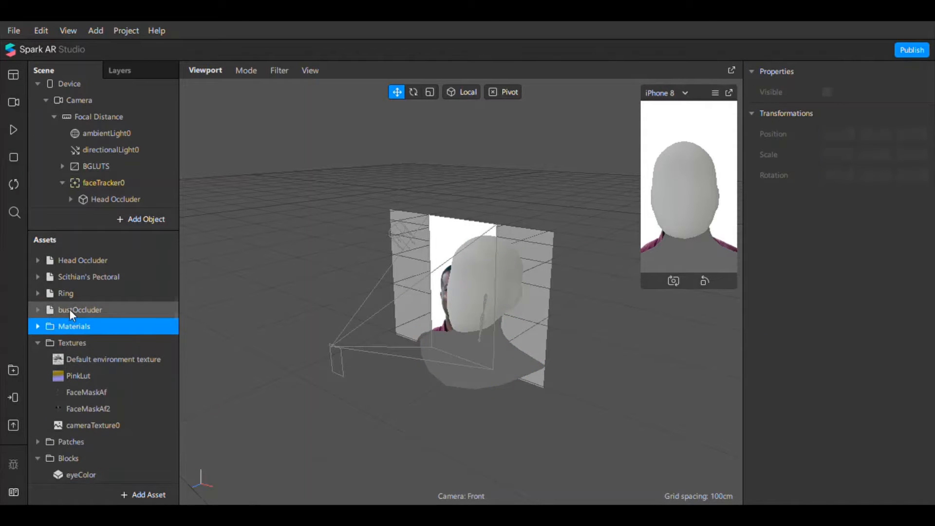
click(69, 308)
click(39, 311)
click(82, 342)
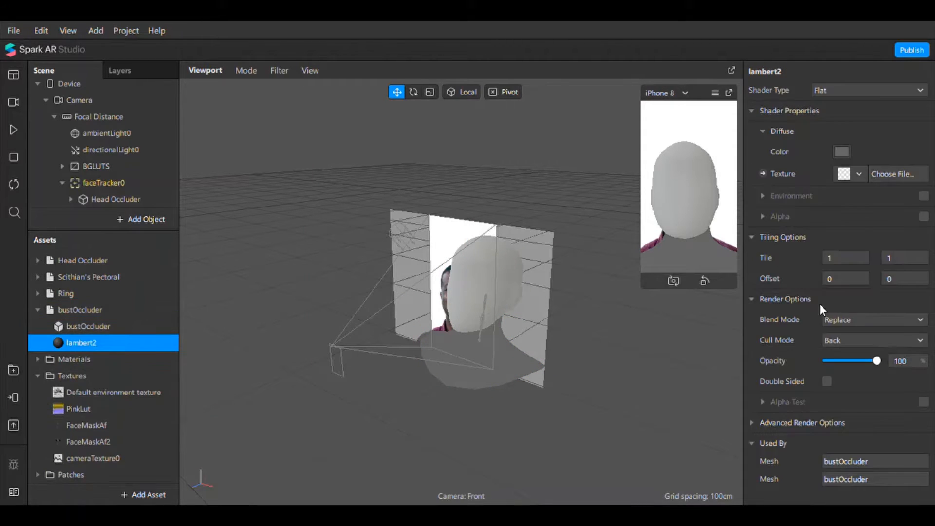
click(842, 321)
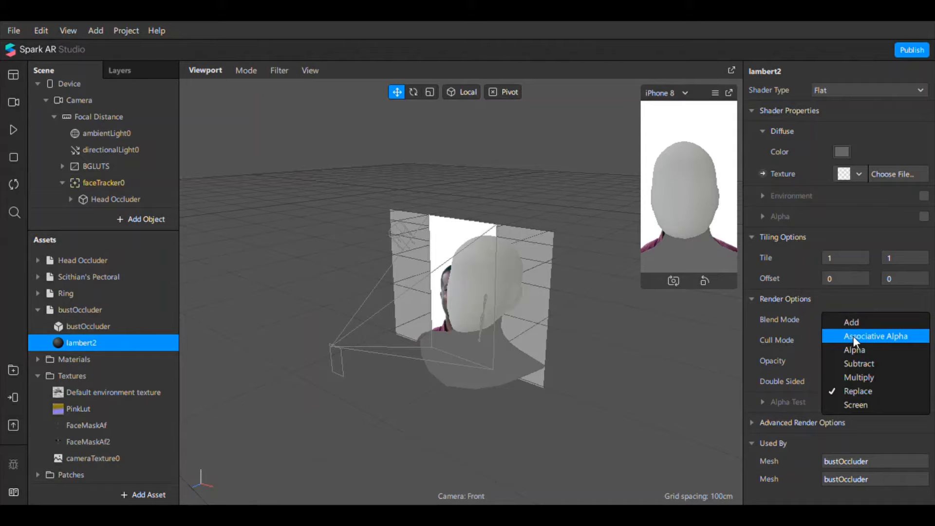
click(853, 350)
drag(877, 361, 814, 360)
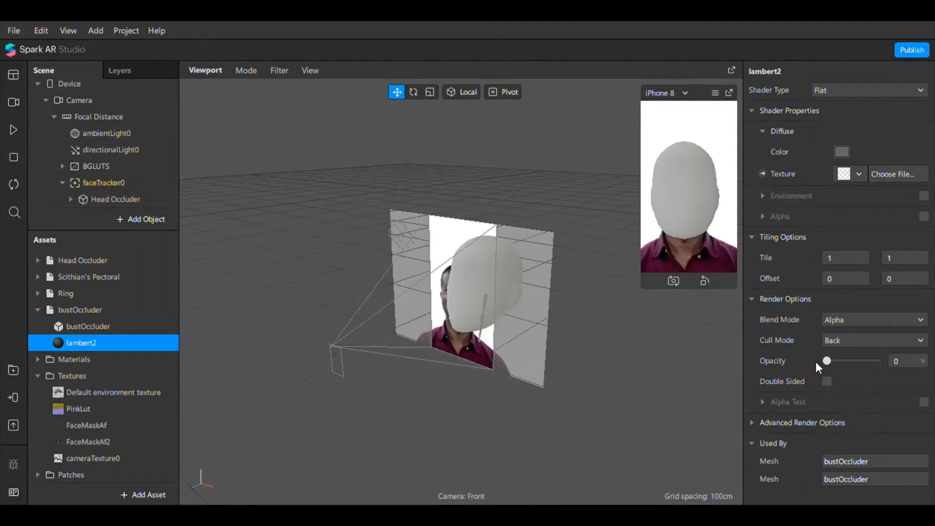
- Set the Head Occluder's lambert1 material to the Alpha blend mode with 29% opacity
click(37, 260)
click(69, 293)
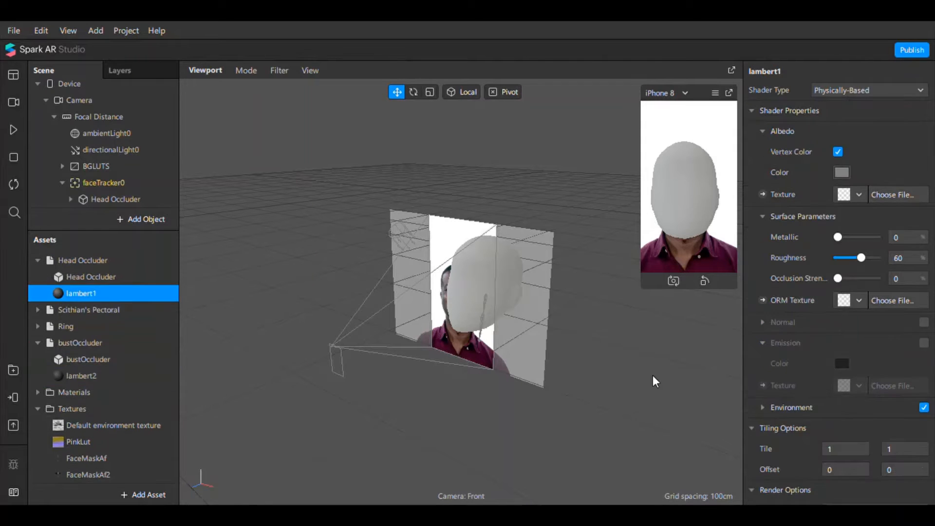
scroll(813, 349, down, 4)
click(838, 341)
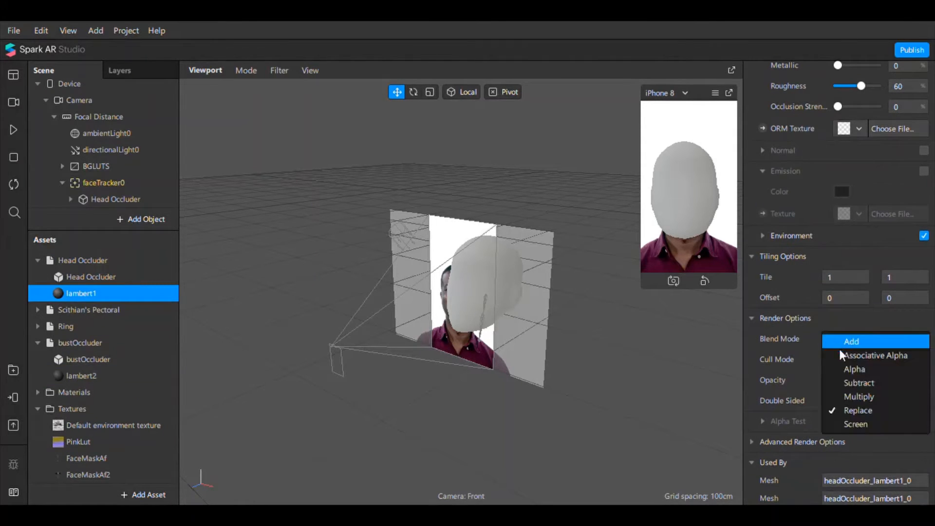
click(846, 373)
drag(876, 382, 816, 380)
drag(830, 382, 841, 382)
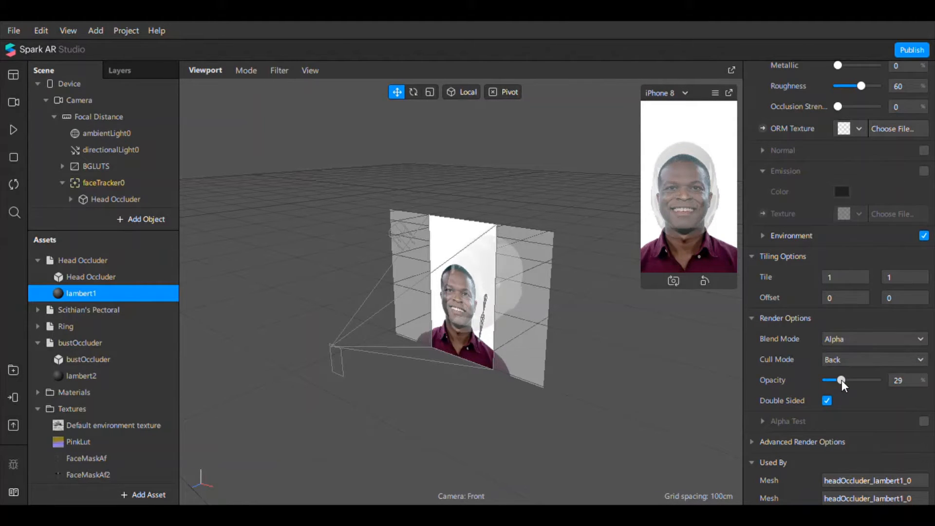
- Raise the Head Occluder under faceTracker0 to about 0.04 on Y
scroll(89, 191, down, 2)
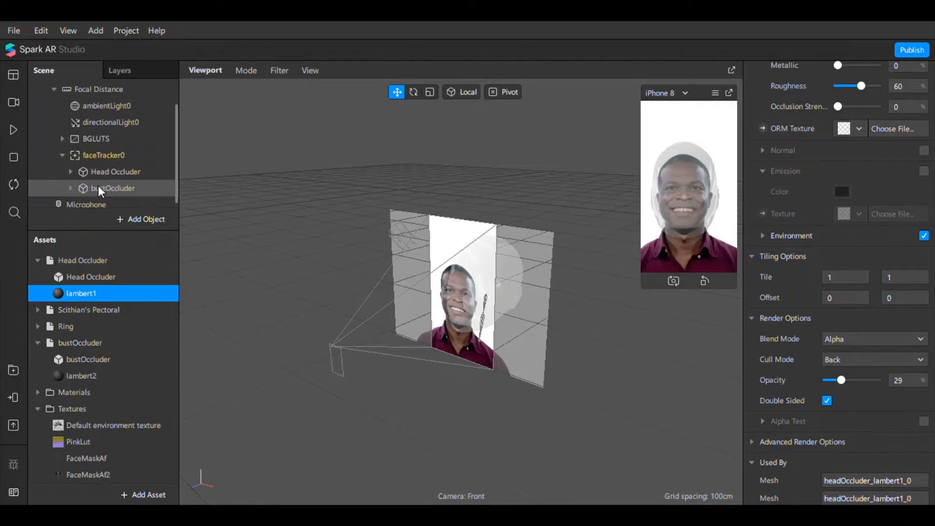
click(105, 176)
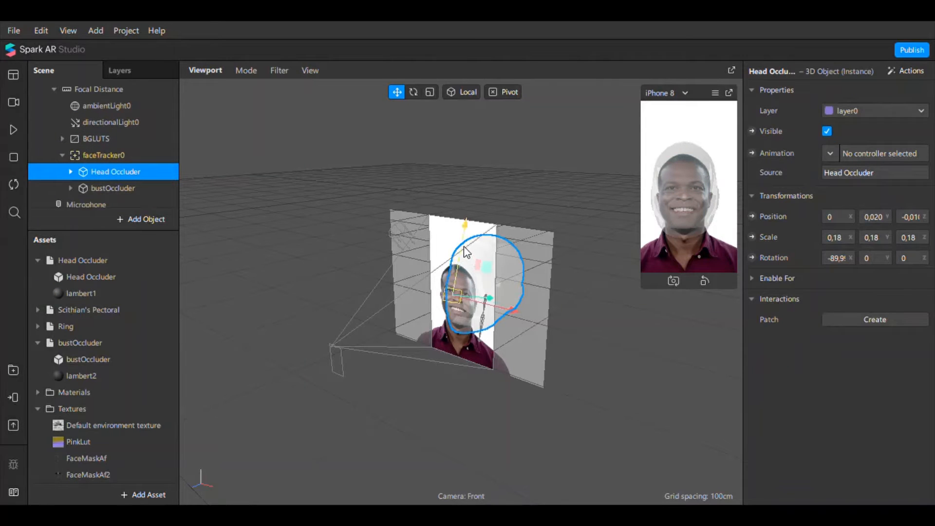
drag(466, 245, 466, 247)
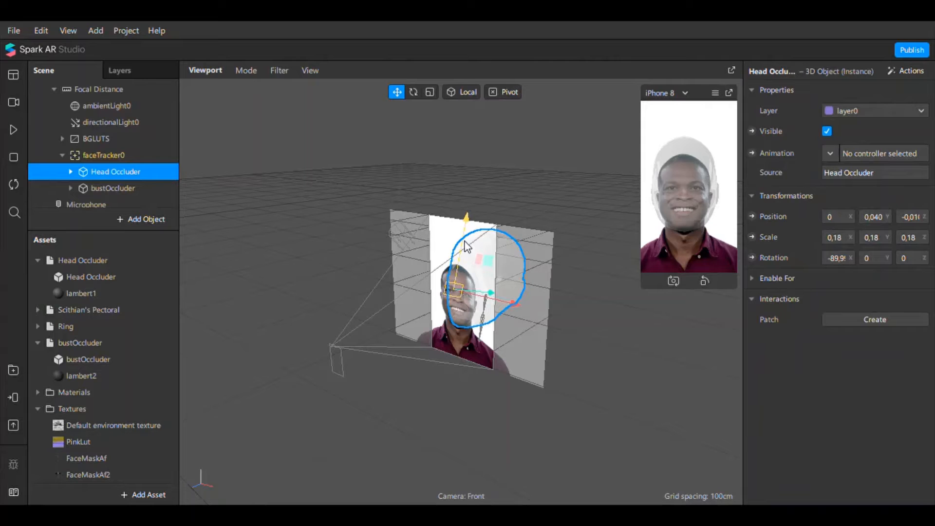
- Set the opacity of the Head Occluder's lambert1 material to 0%
click(81, 293)
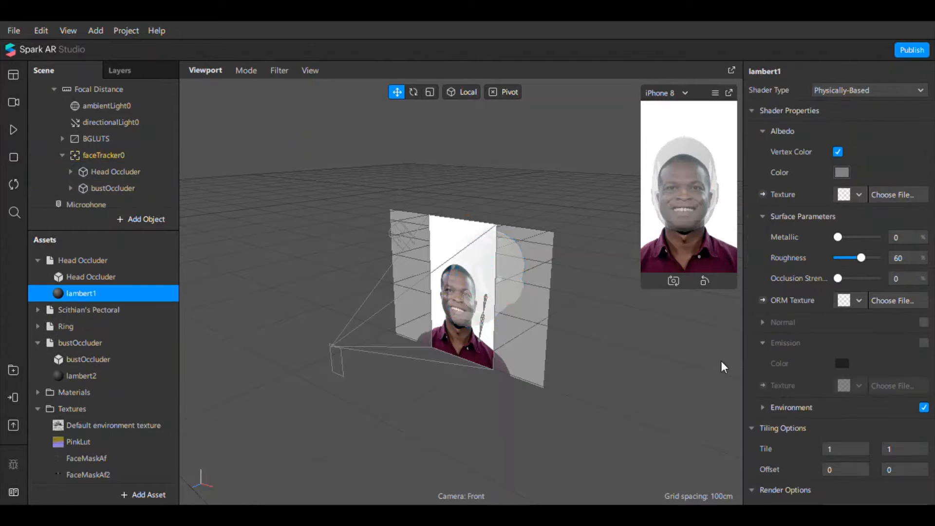
scroll(811, 314, down, 5)
drag(838, 377, 796, 378)
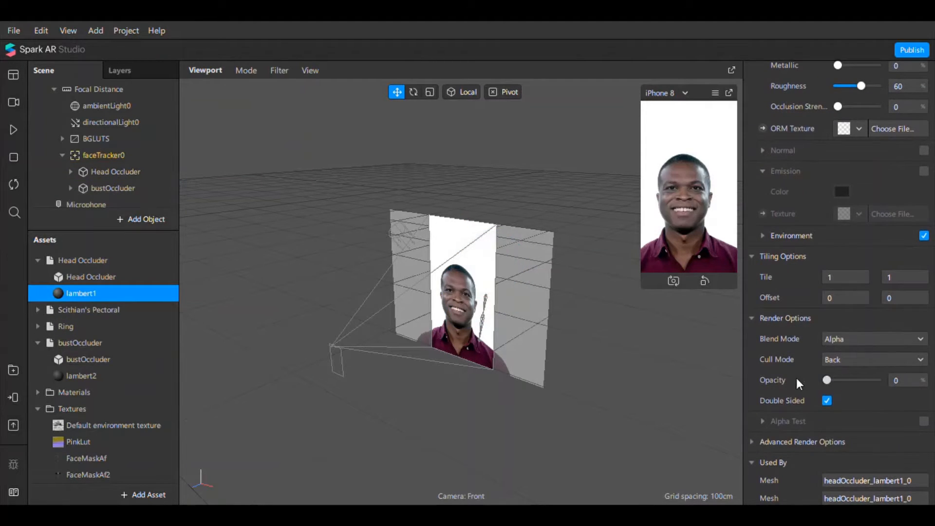
- Add a face mesh under faceTracker0 and place it above the Head Occluder in the hierarchy
click(63, 154)
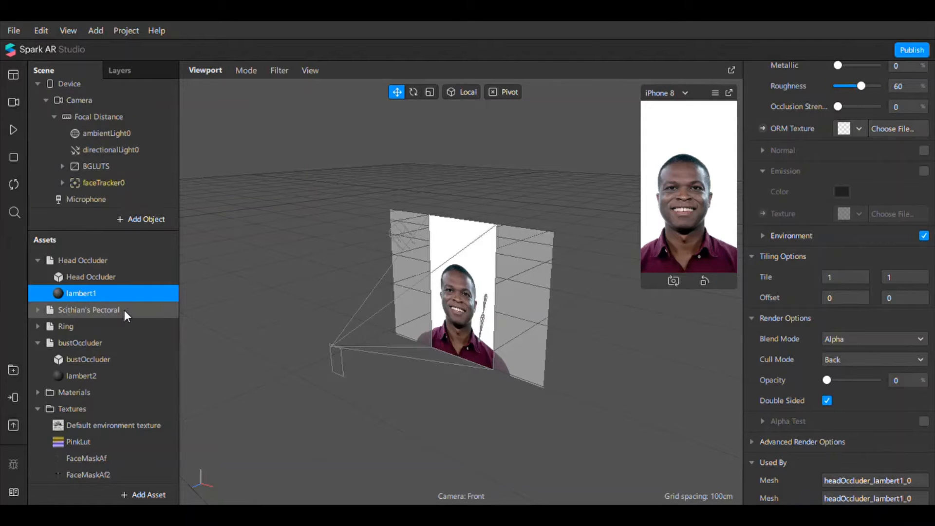
scroll(125, 309, down, 2)
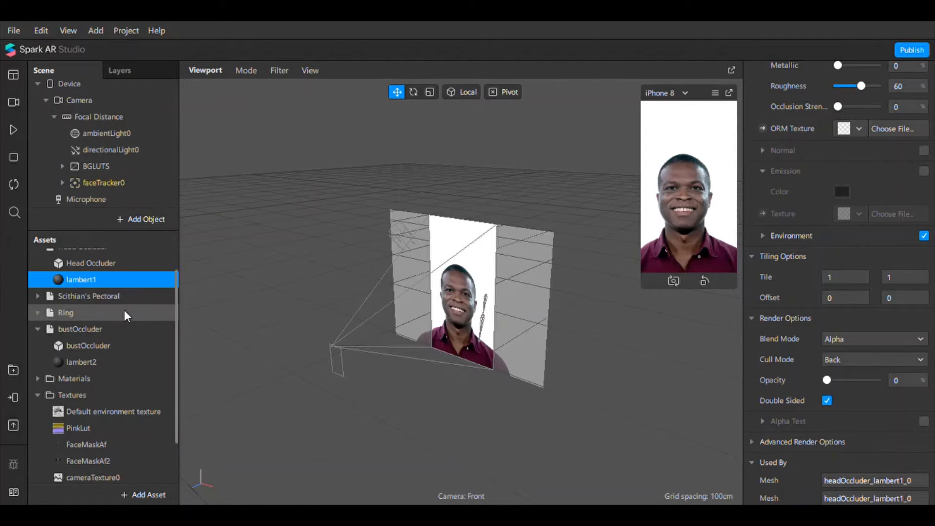
click(66, 183)
click(116, 156)
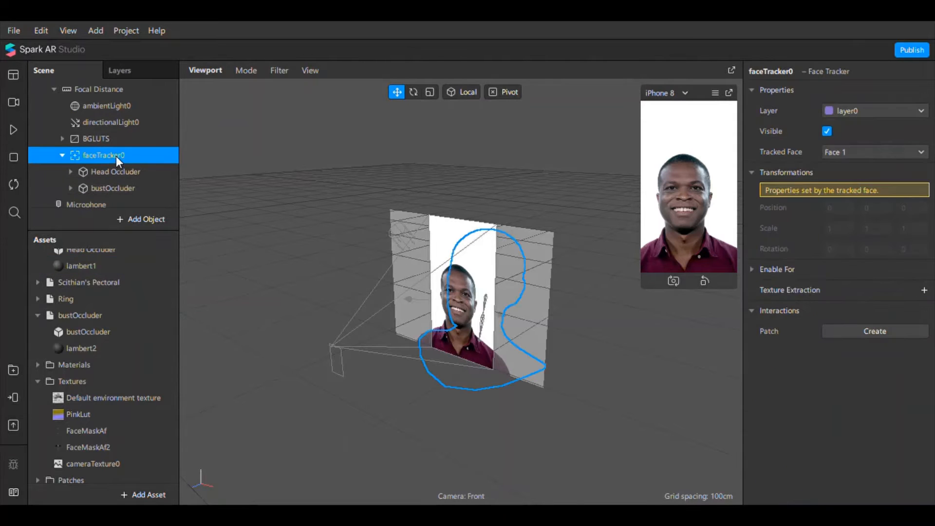
right_click(116, 155)
mouse_move(171, 168)
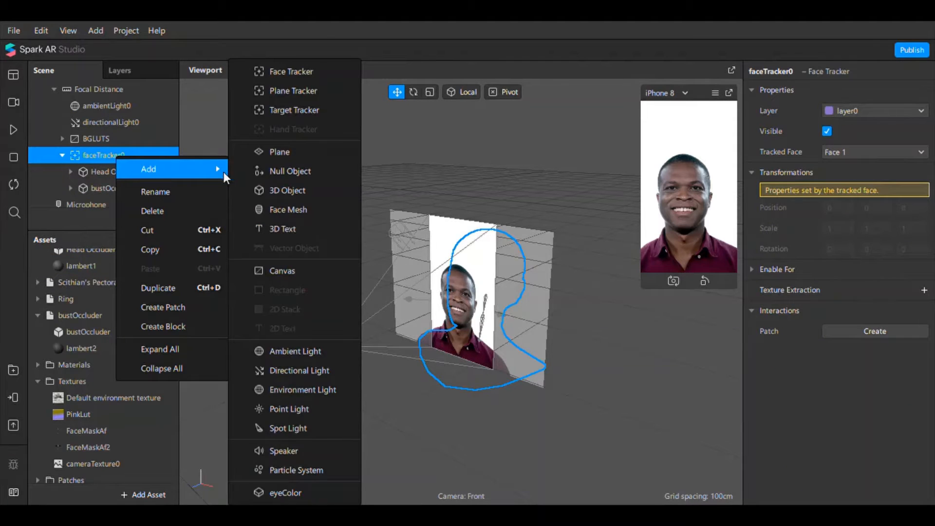
click(273, 211)
drag(128, 203, 130, 156)
click(166, 171)
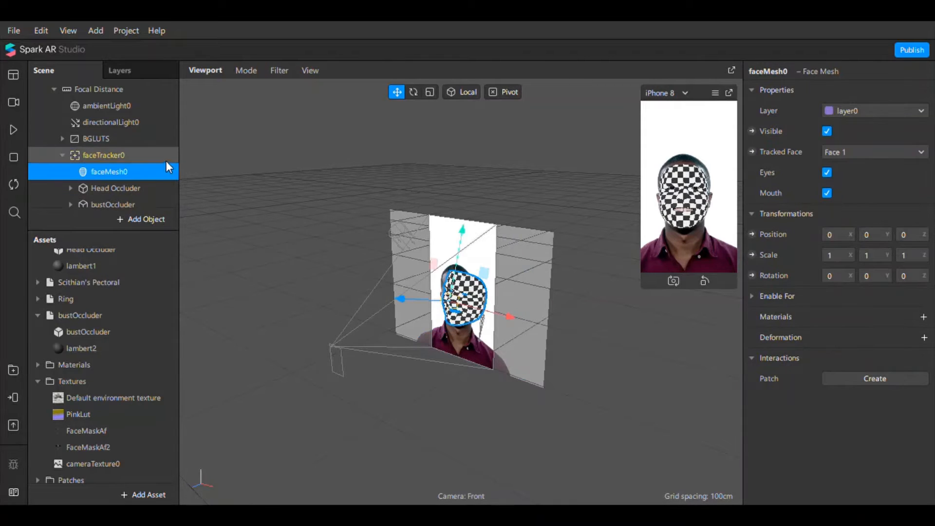
- Add a second face mesh under faceTracker0 and place it above faceMesh0
scroll(82, 160, down, 1)
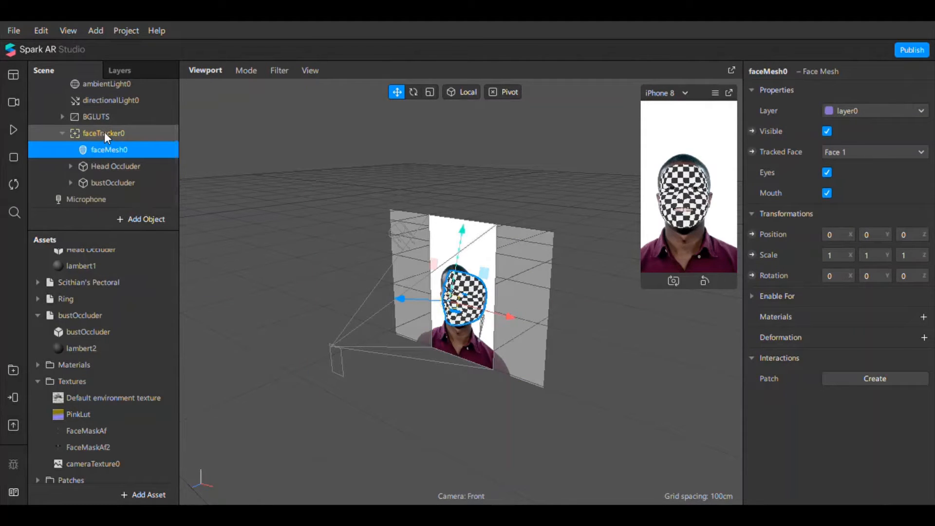
click(104, 132)
right_click(104, 133)
mouse_move(150, 144)
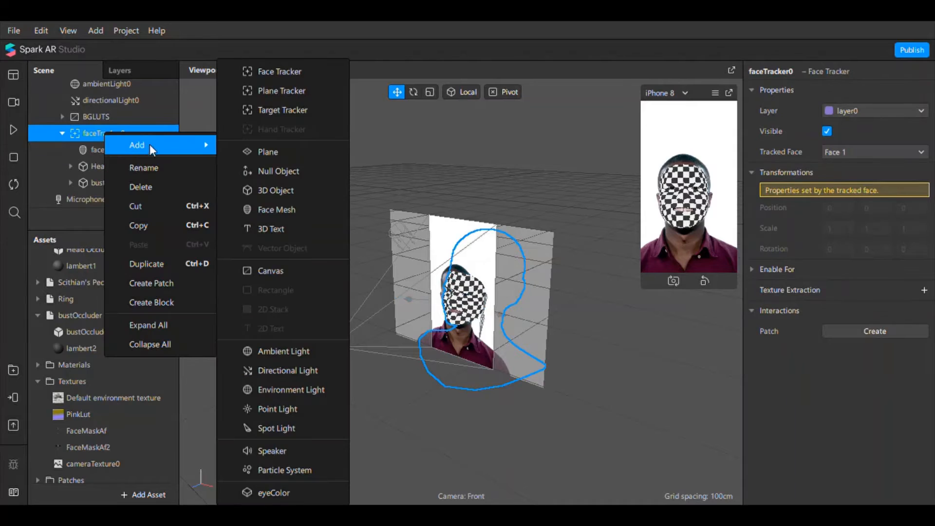
click(263, 209)
drag(110, 200, 114, 156)
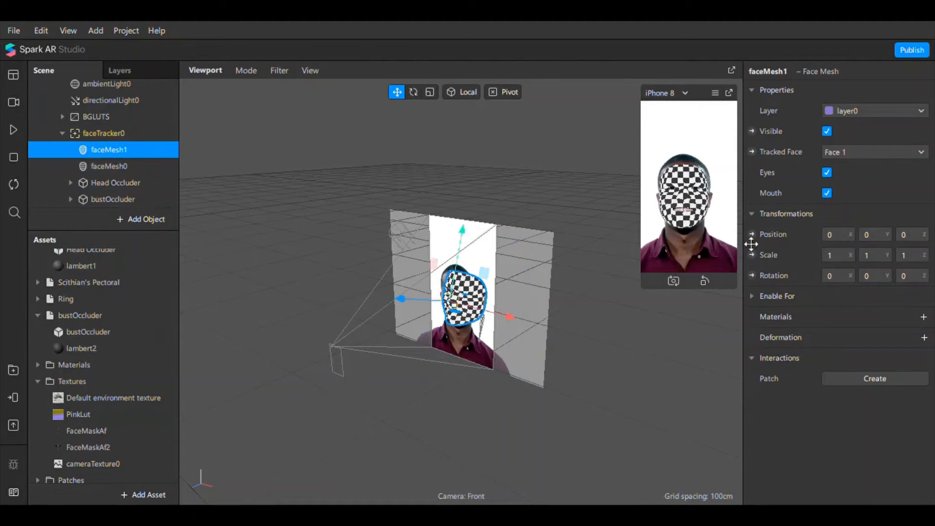
- Create a new material for faceMesh1 and rename it glossy
click(923, 317)
click(802, 413)
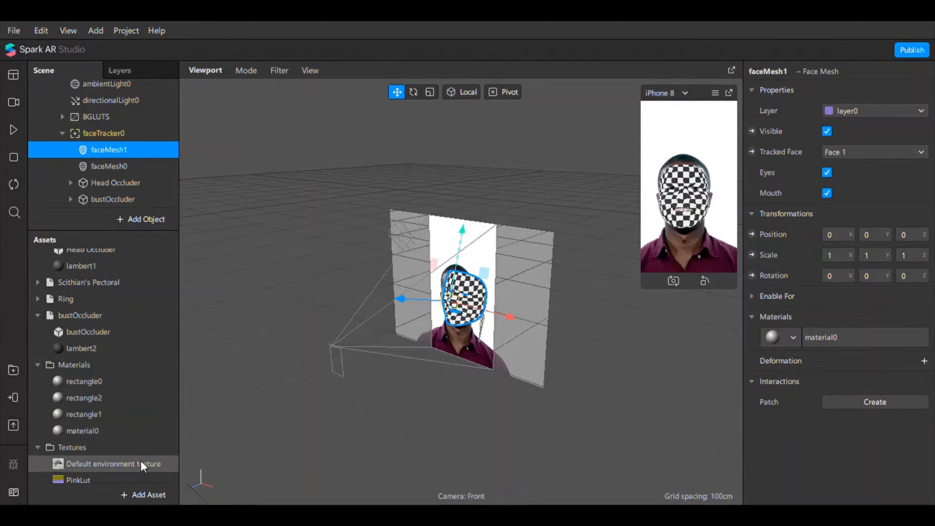
double_click(115, 428)
text(gloa)
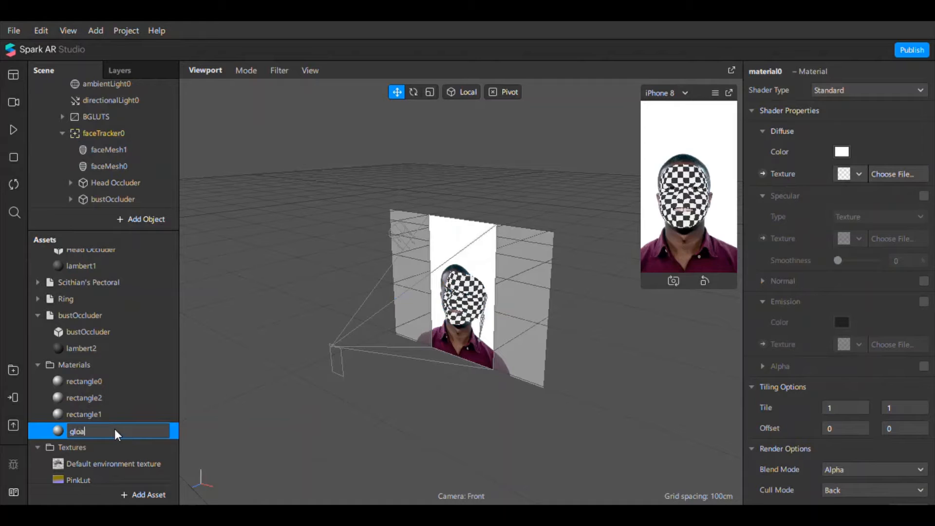
key(BackSpace)
text(ssy)
key(Return)
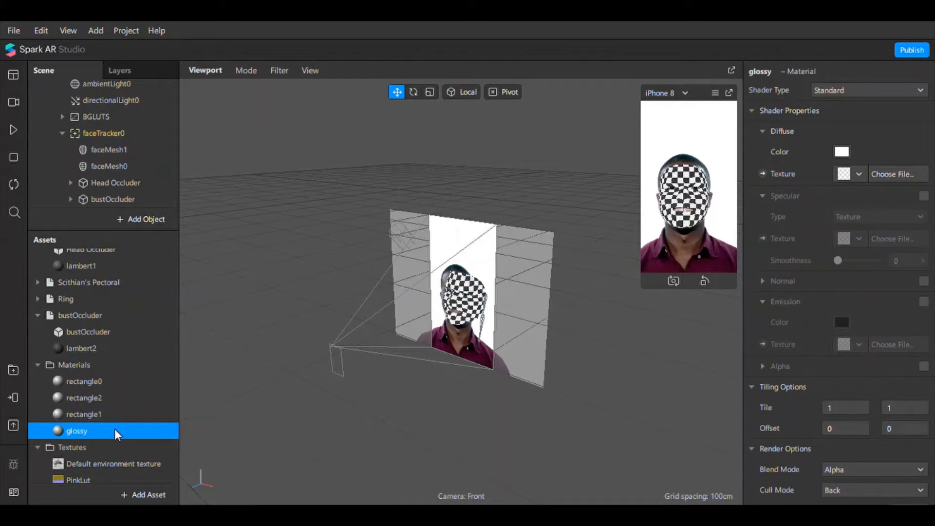
- Rename faceMesh1 as glossy and faceMesh0 as facepaint
double_click(108, 149)
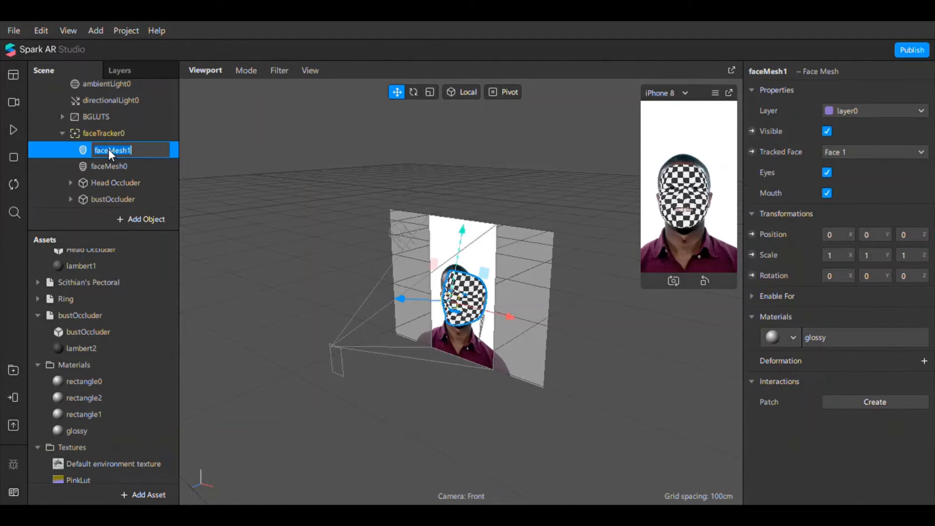
text(glossy)
key(Return)
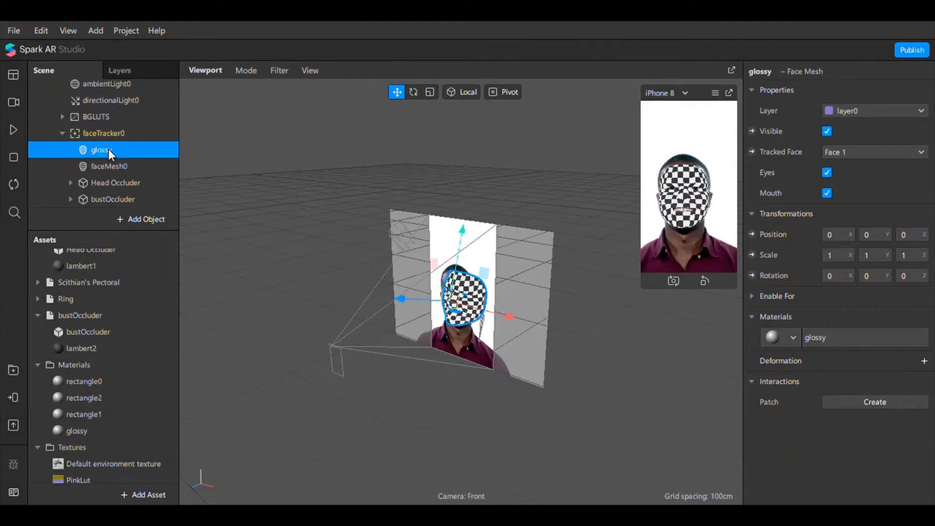
double_click(109, 168)
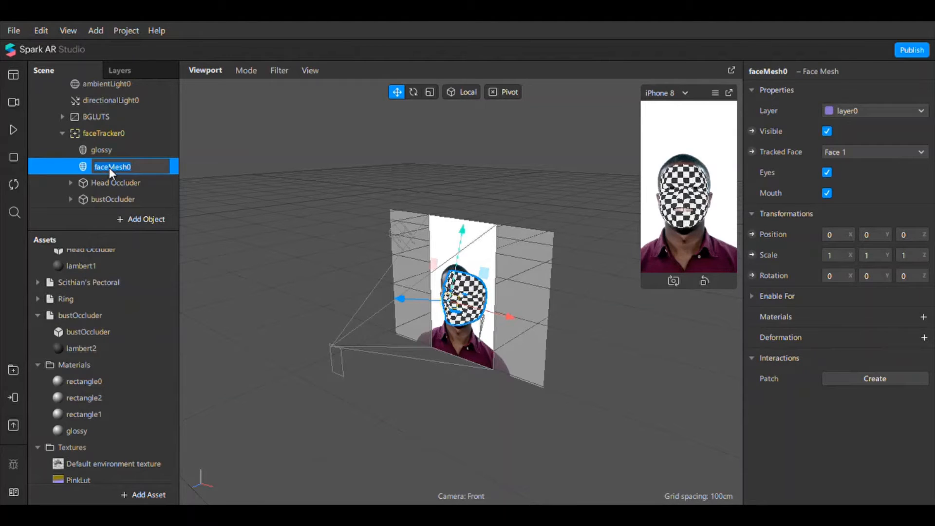
text(facepaint)
key(Return)
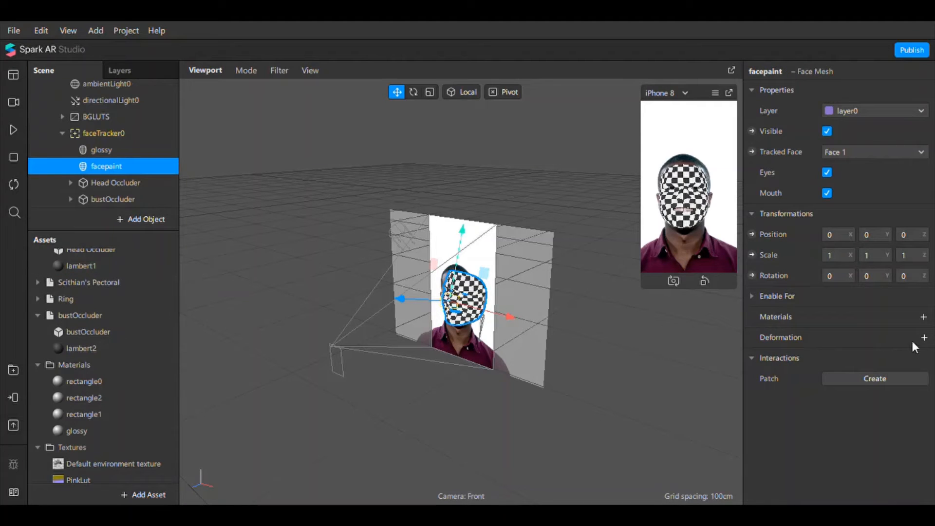
- Create a new material for the facepaint mesh and rename it facePaint
click(921, 318)
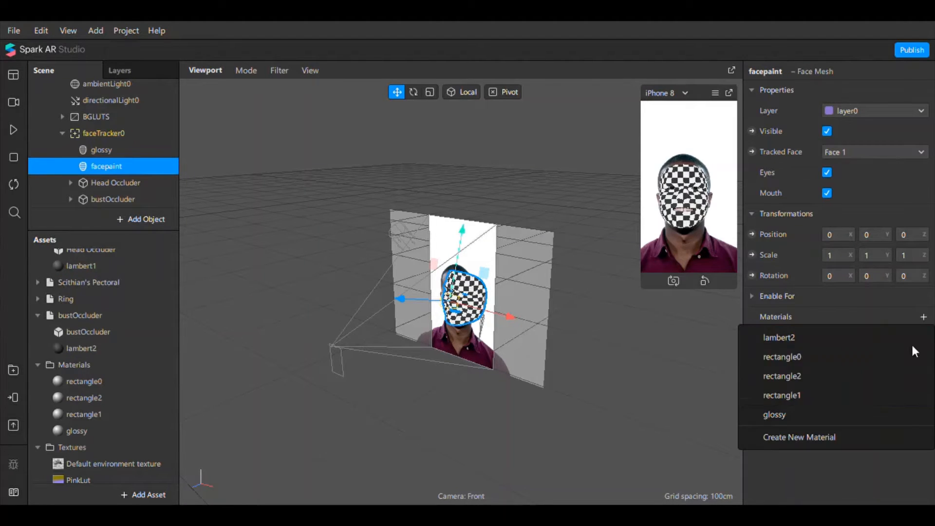
click(810, 441)
double_click(116, 448)
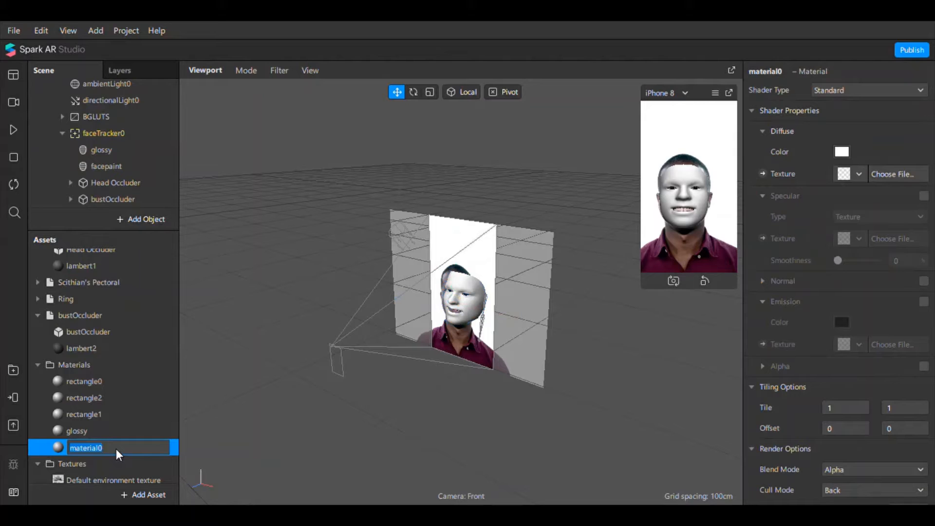
text(facePaint)
key(Return)
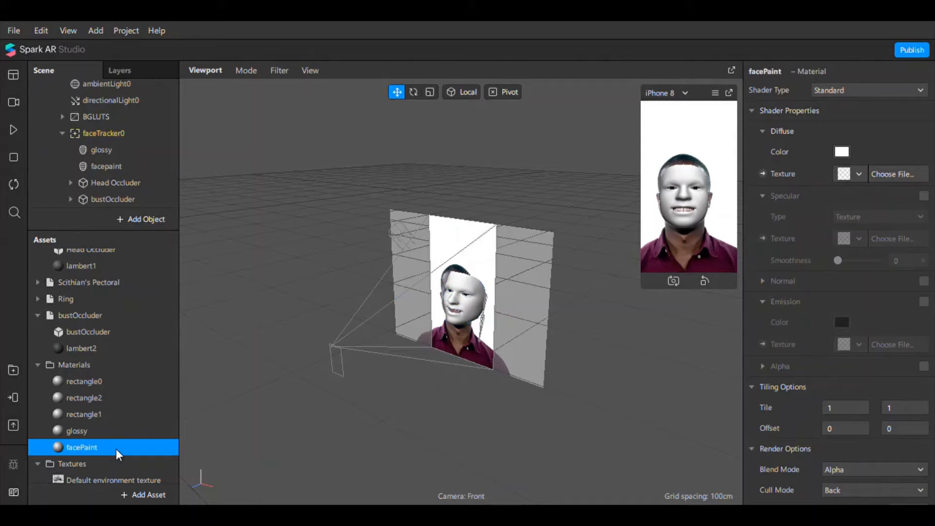
- Hide the facepaint face mesh
double_click(109, 167)
key(Return)
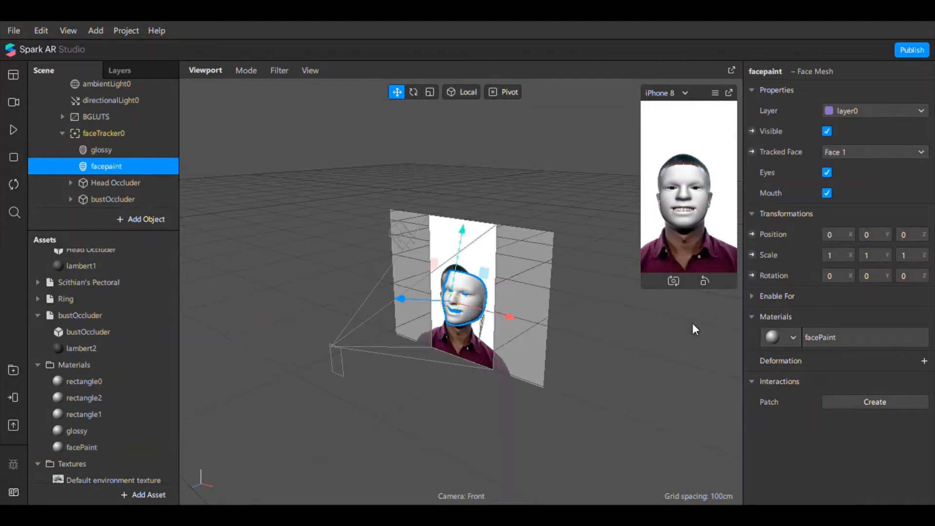
click(827, 131)
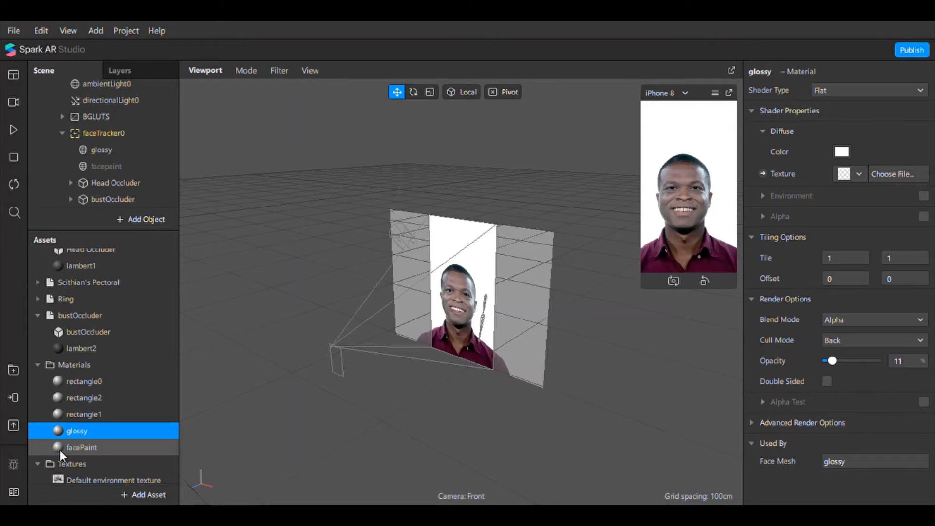
- Switch the glossy material to the Physically-Based shader with Metallic at 100%
click(837, 91)
click(843, 122)
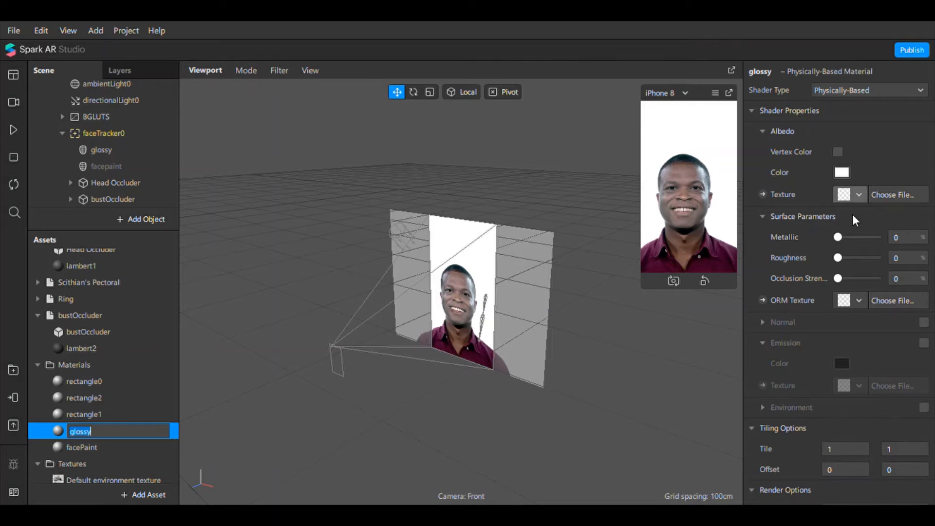
drag(837, 237, 881, 238)
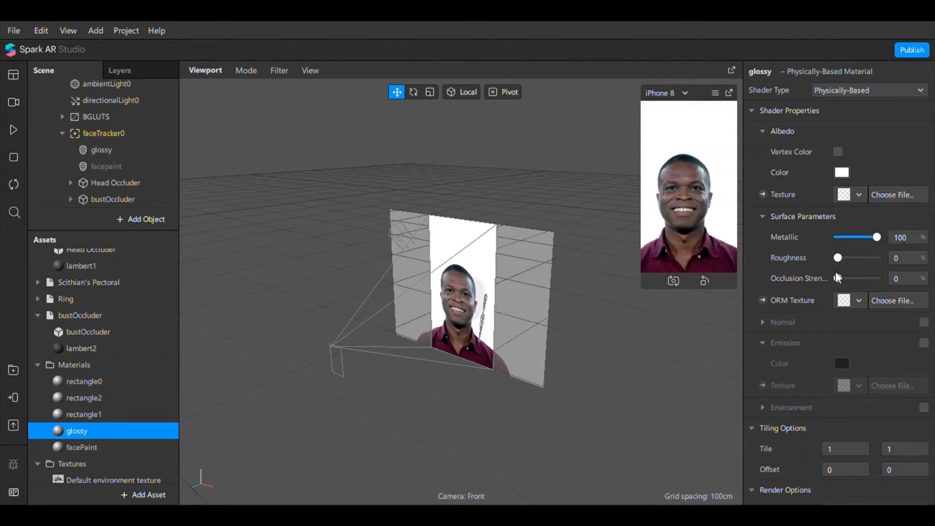
- Set the glossy material's blend mode to Add and its opacity to about 86%
scroll(826, 317, down, 3)
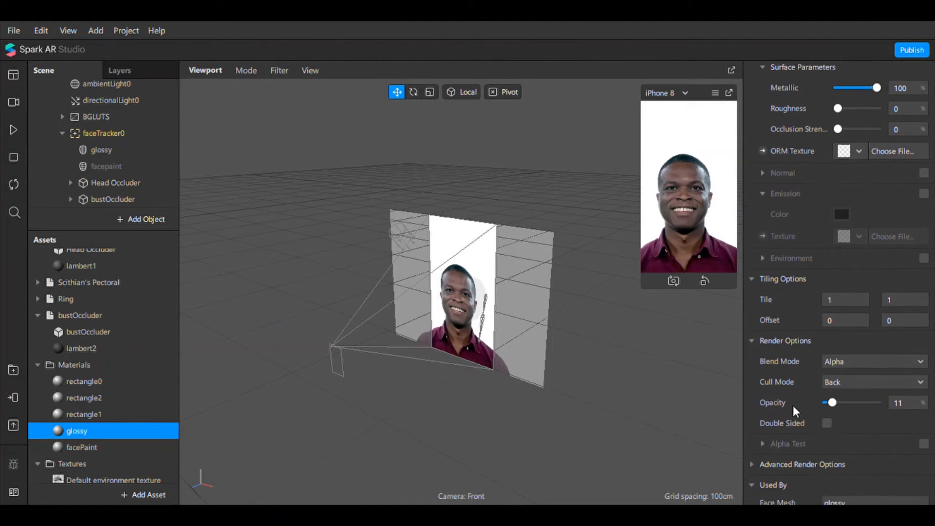
drag(834, 396, 831, 397)
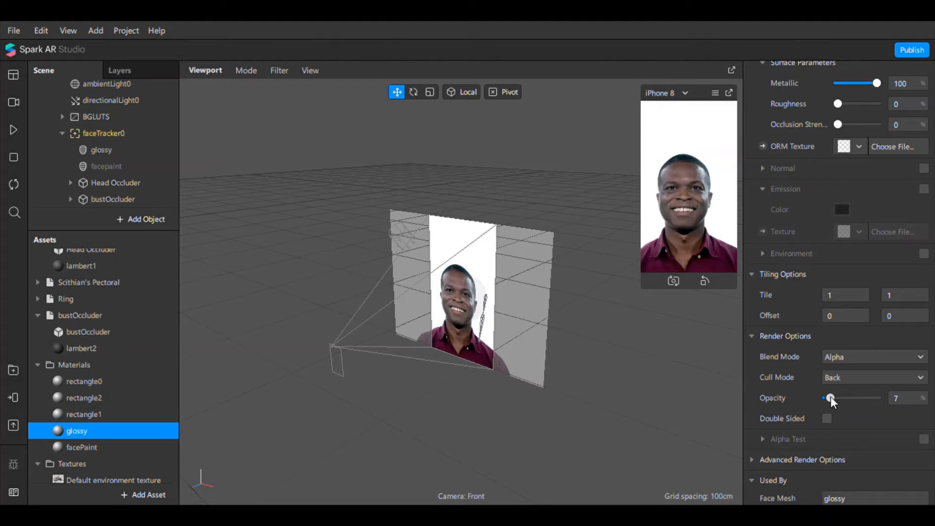
click(864, 353)
click(863, 361)
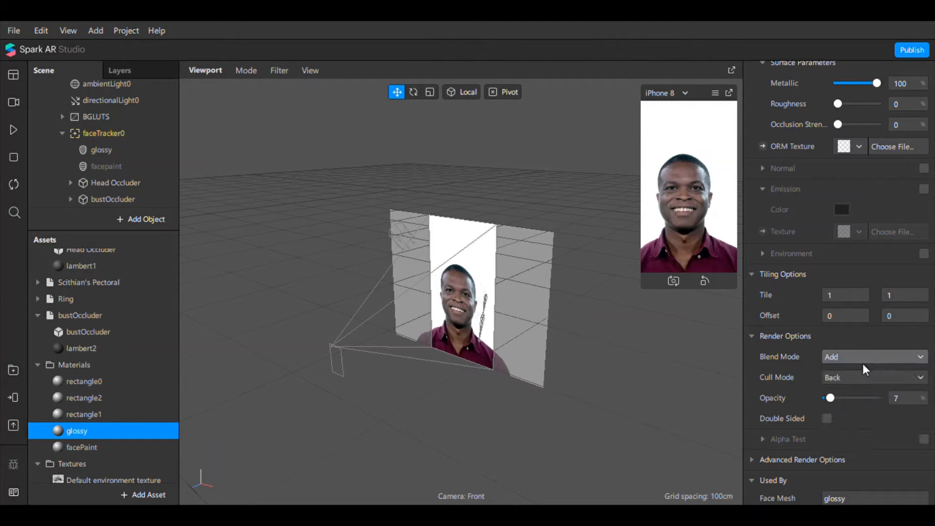
drag(834, 399, 864, 404)
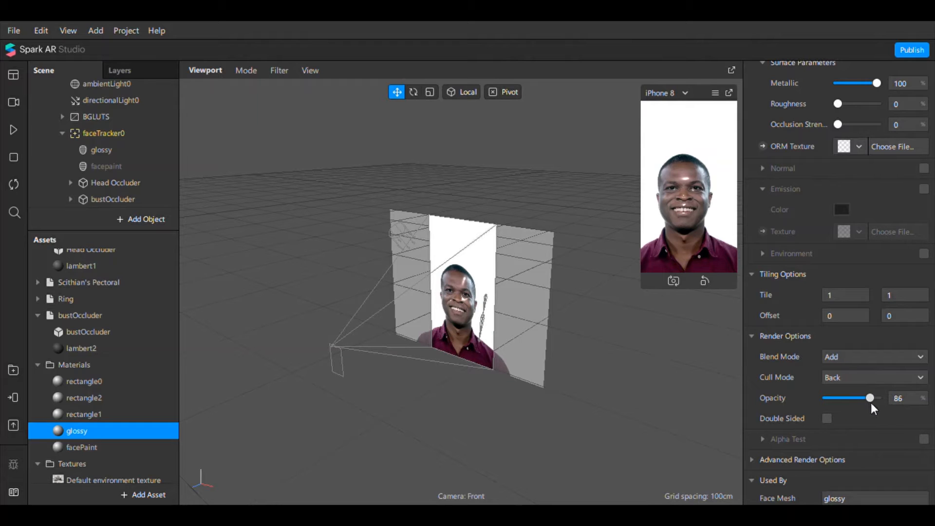
- Color the glossy material's albedo yellow and play the face preview briefly to check the shine
scroll(844, 265, up, 3)
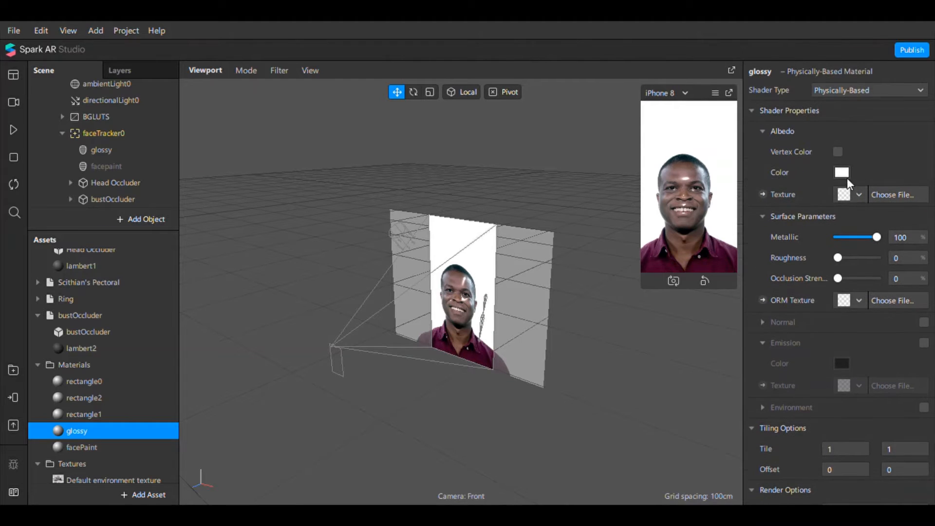
click(583, 135)
click(589, 122)
click(592, 124)
click(583, 120)
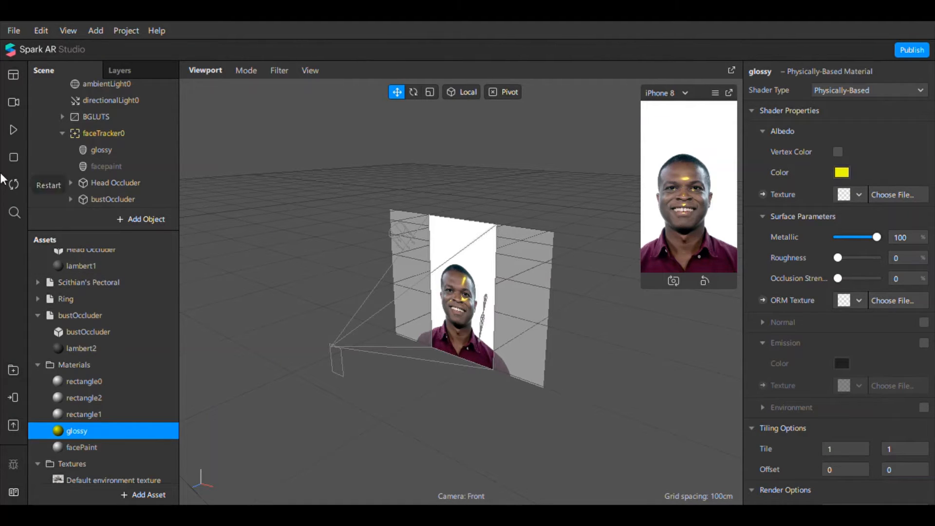
click(13, 129)
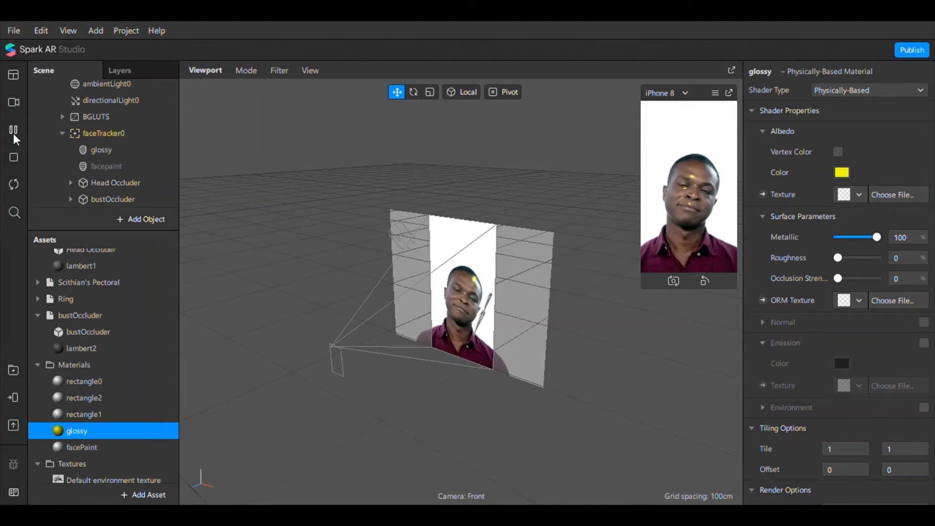
click(13, 130)
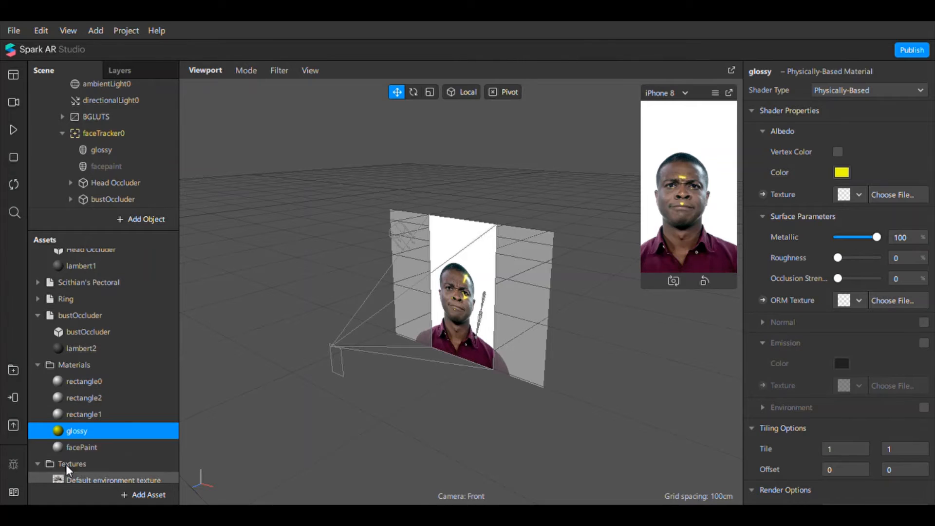
- Make the facepaint face mesh visible again and bring up the facePaint material's properties
scroll(67, 446, down, 1)
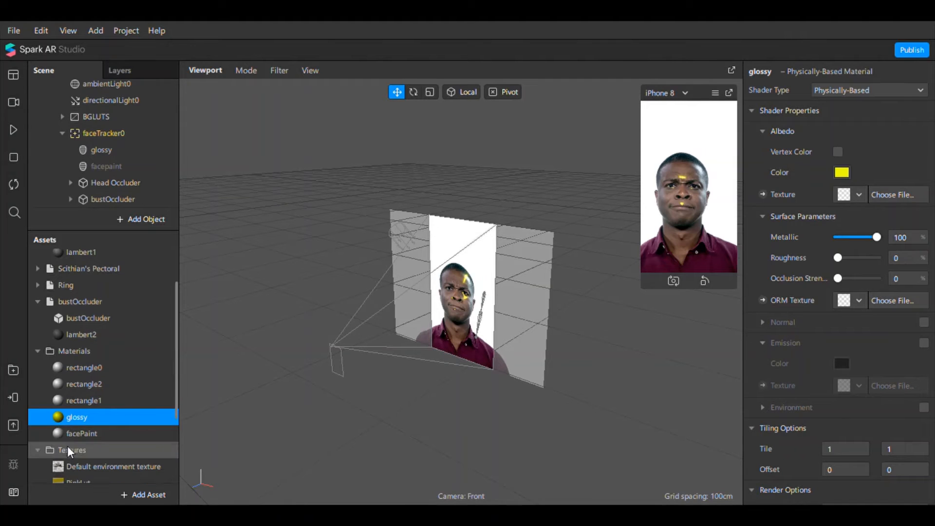
click(109, 164)
click(828, 131)
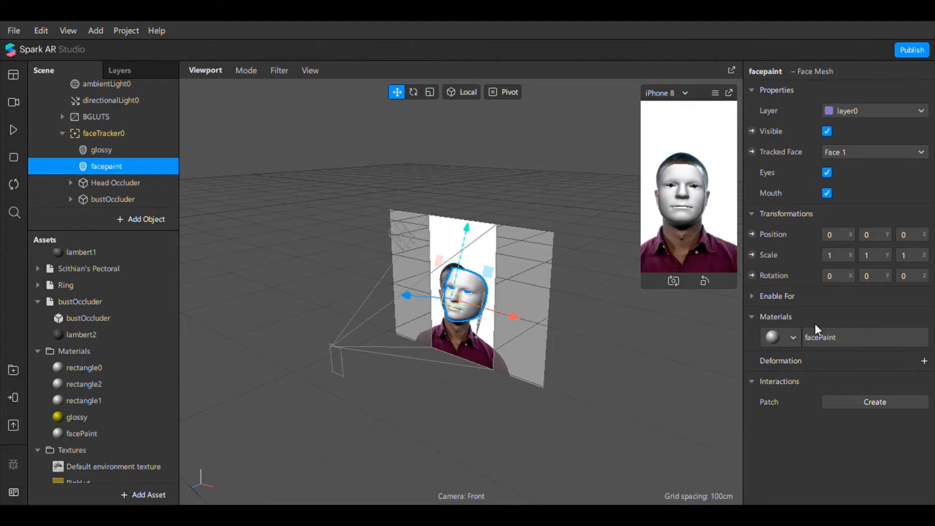
click(101, 433)
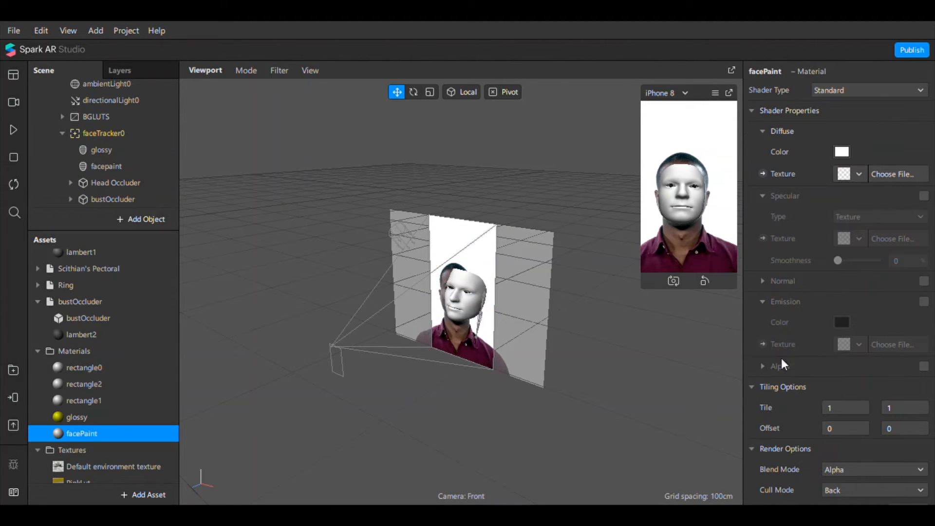
- Try FaceMaskAf on the facePaint material's diffuse texture, settle on FaceMaskAf2, and hide the facepaint face mesh
click(855, 173)
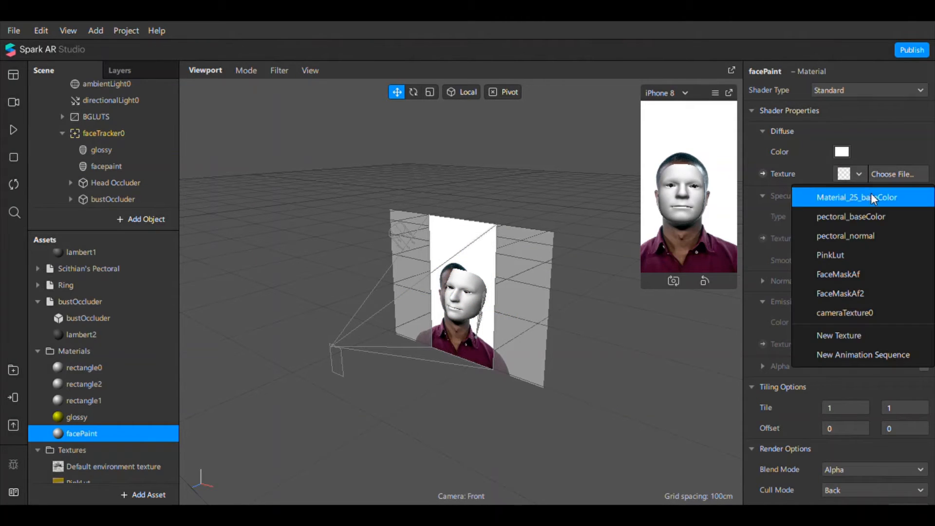
click(862, 276)
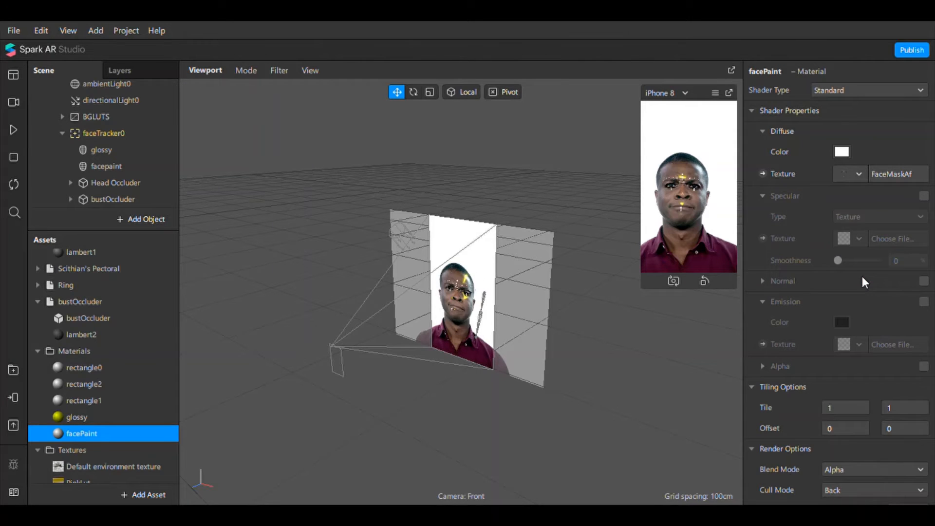
click(859, 173)
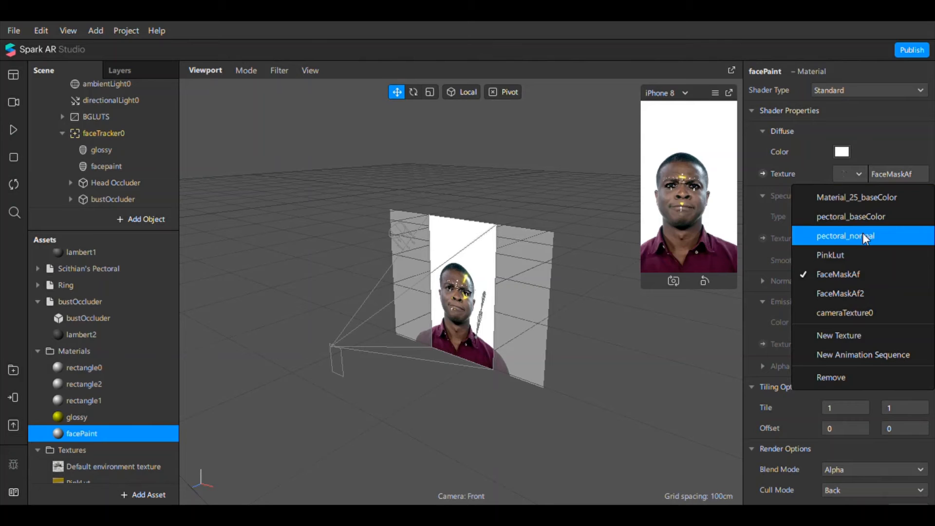
click(847, 295)
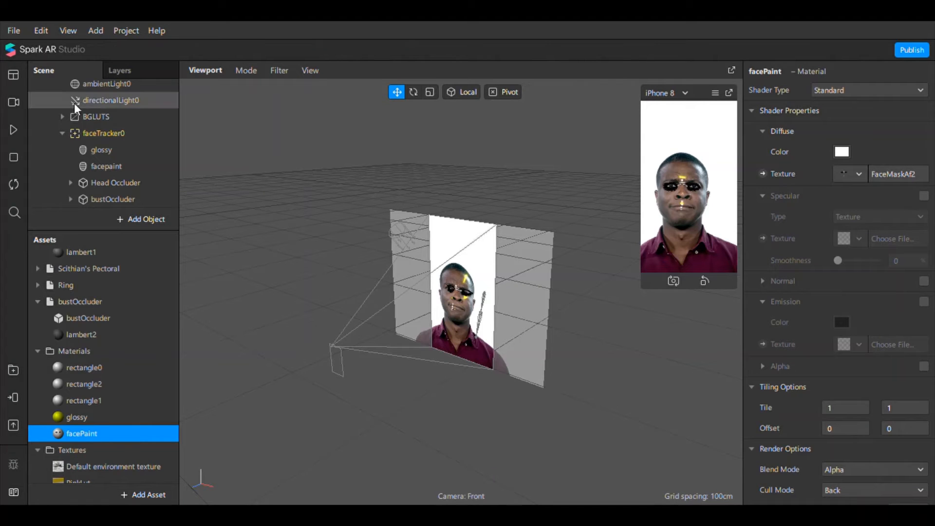
click(113, 167)
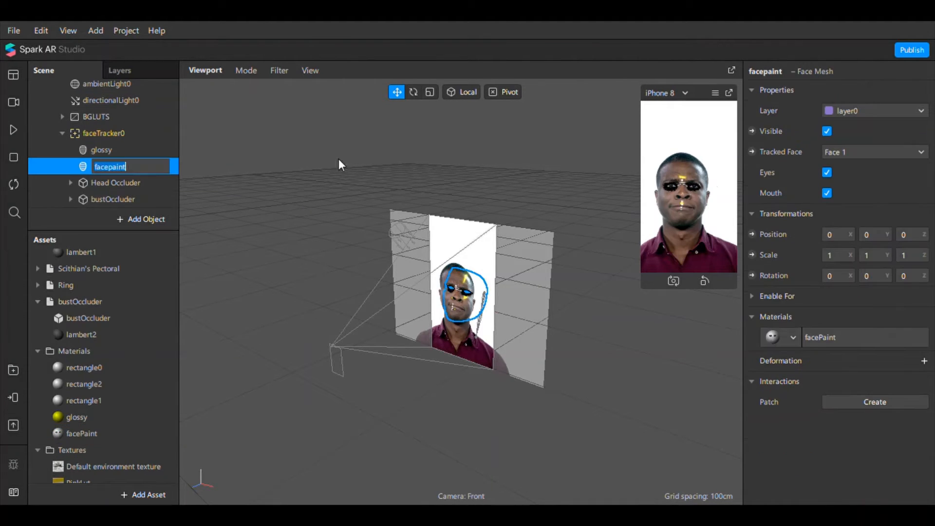
click(827, 130)
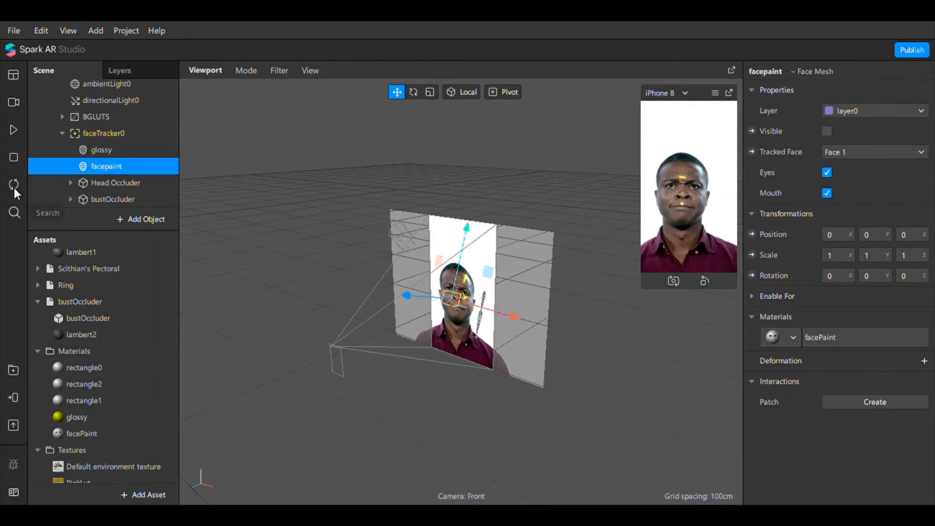
- Add the Scithian's Pectoral 3D object to the scene as a child of faceTracker0
click(37, 301)
scroll(121, 298, up, 2)
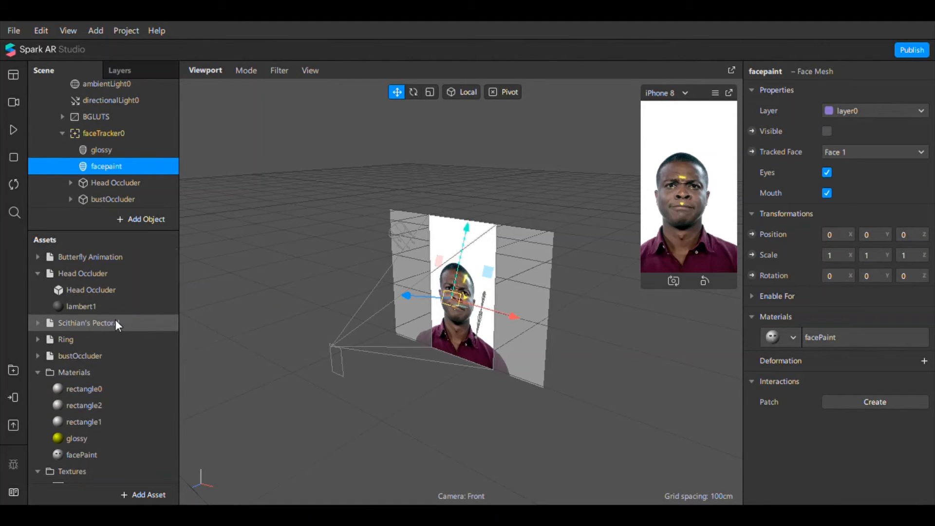
drag(115, 320, 125, 128)
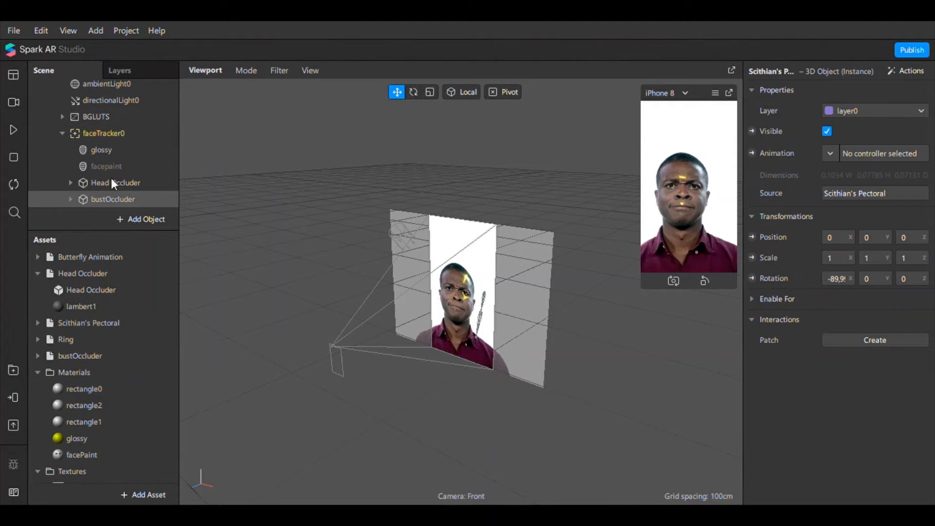
scroll(107, 177, down, 2)
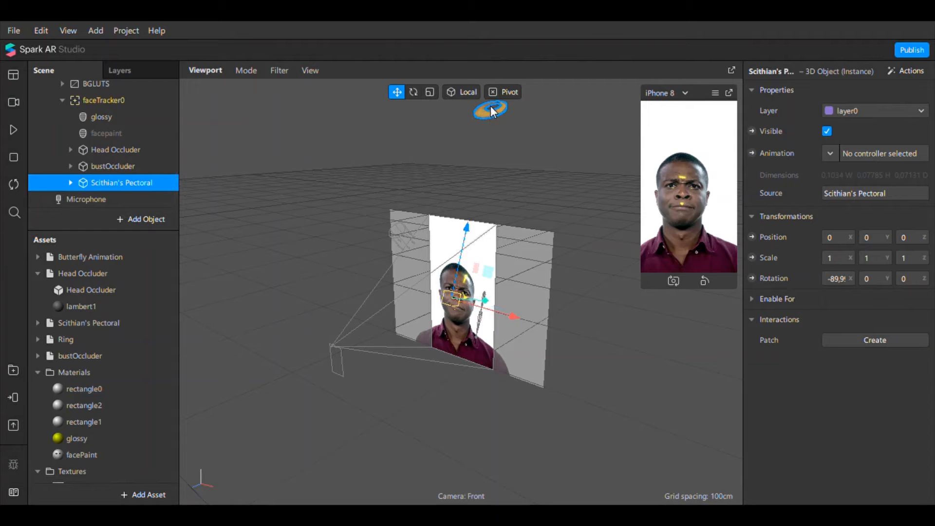
- Lower the pectoral's mesh onto the forehead, at about -0.55 on Z
click(33, 323)
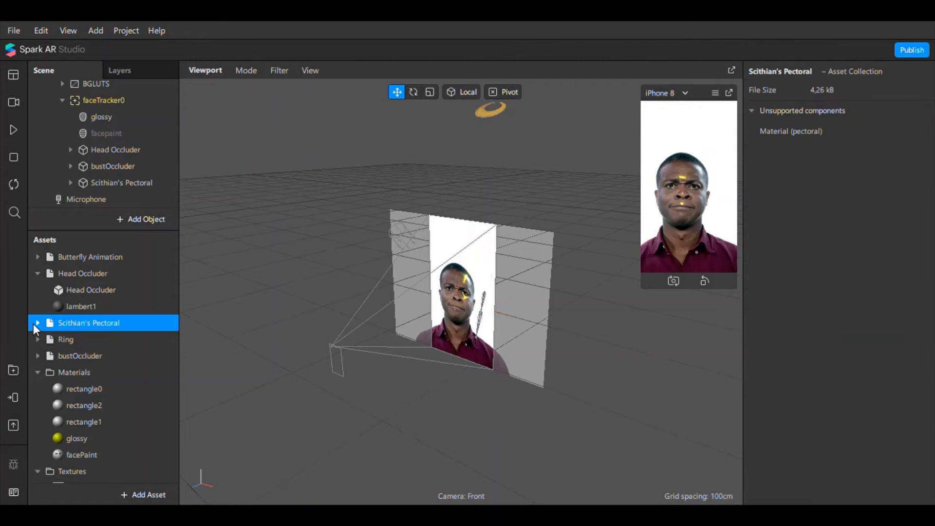
click(37, 324)
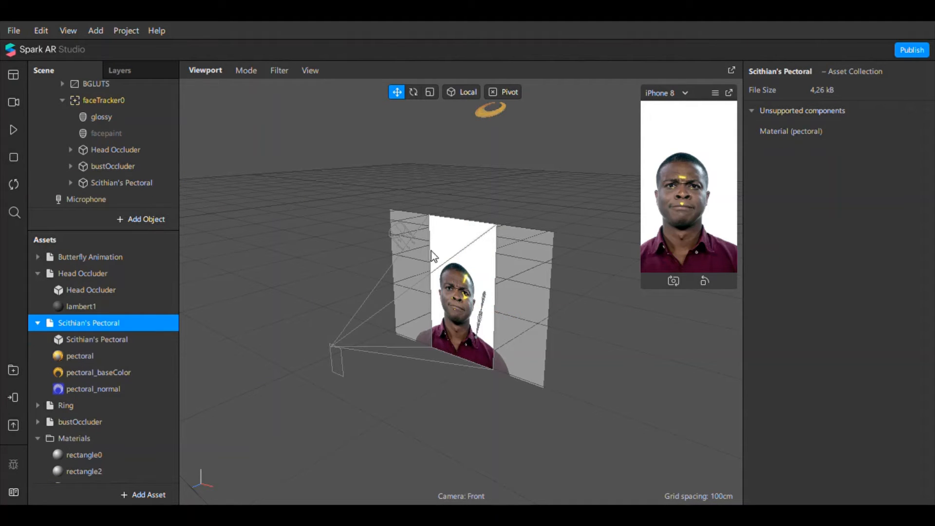
click(492, 112)
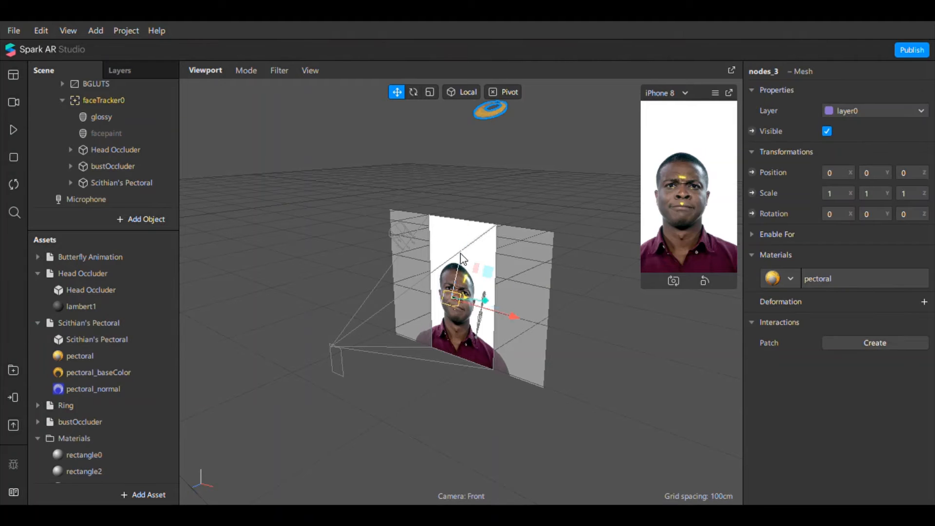
drag(461, 275, 437, 412)
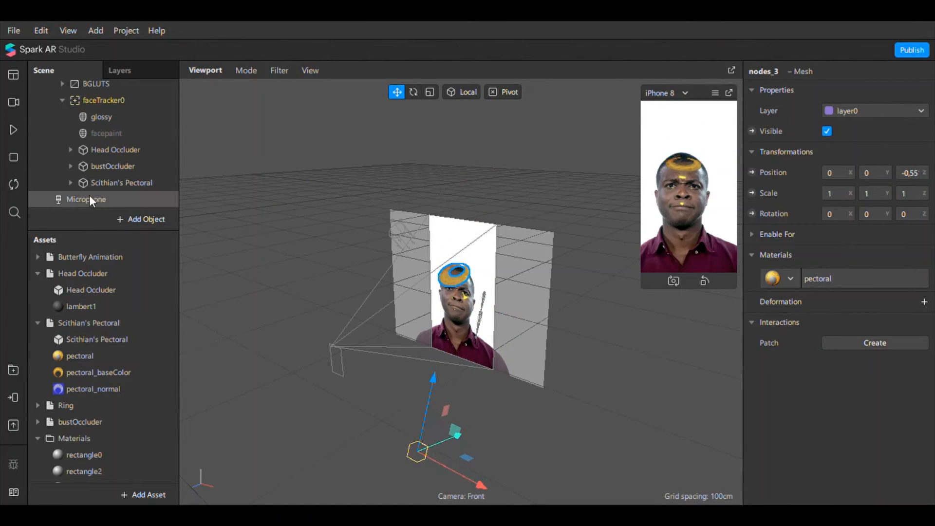
- Try lowering the pectoral's pect.obj.cleaner node to about -0.45 on Z, and bring it back to about 0
click(71, 184)
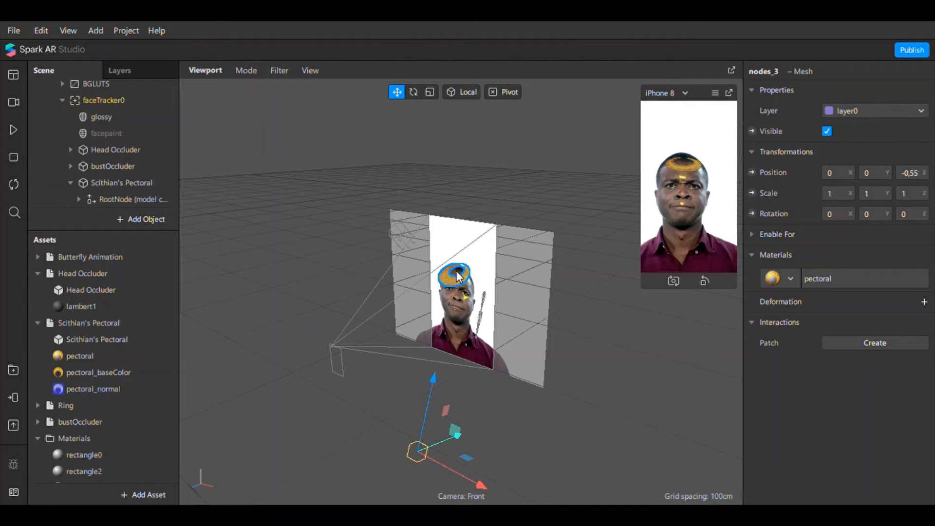
scroll(87, 153, down, 1)
click(78, 182)
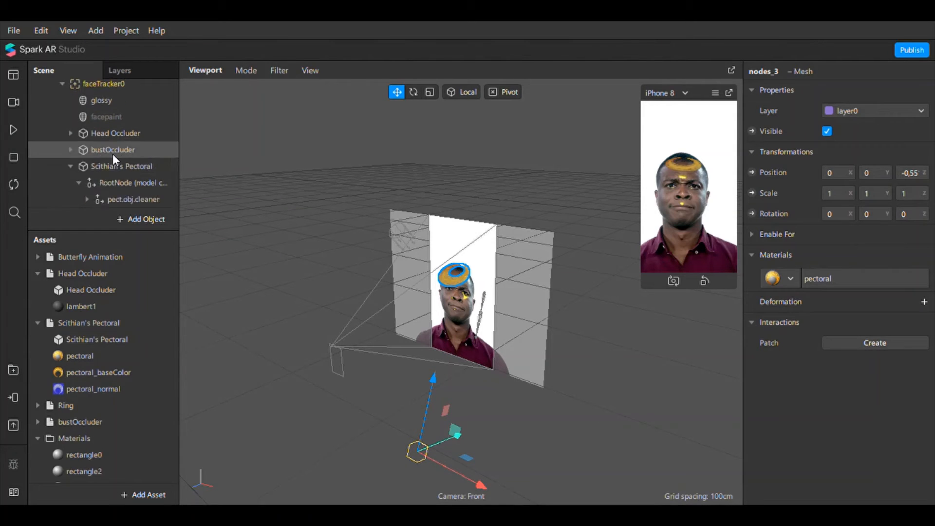
scroll(115, 161, down, 1)
click(112, 185)
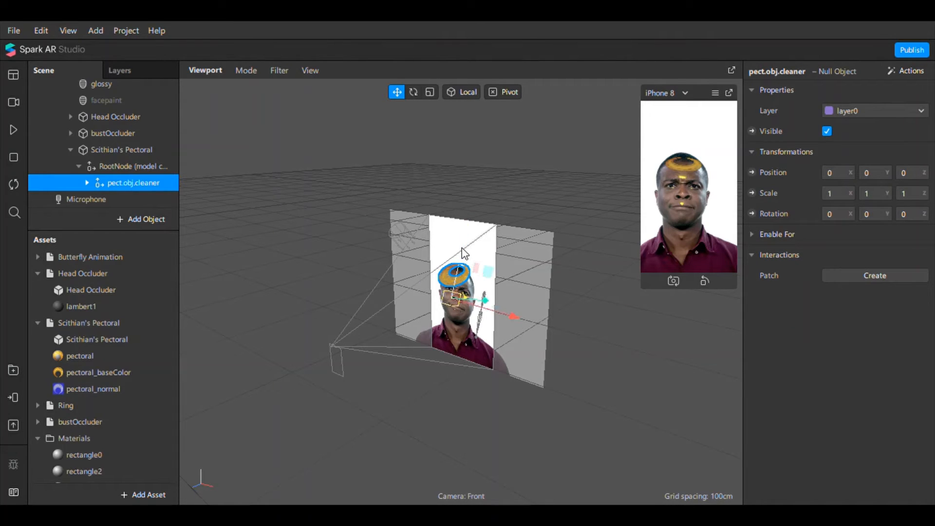
drag(463, 249, 414, 379)
click(119, 150)
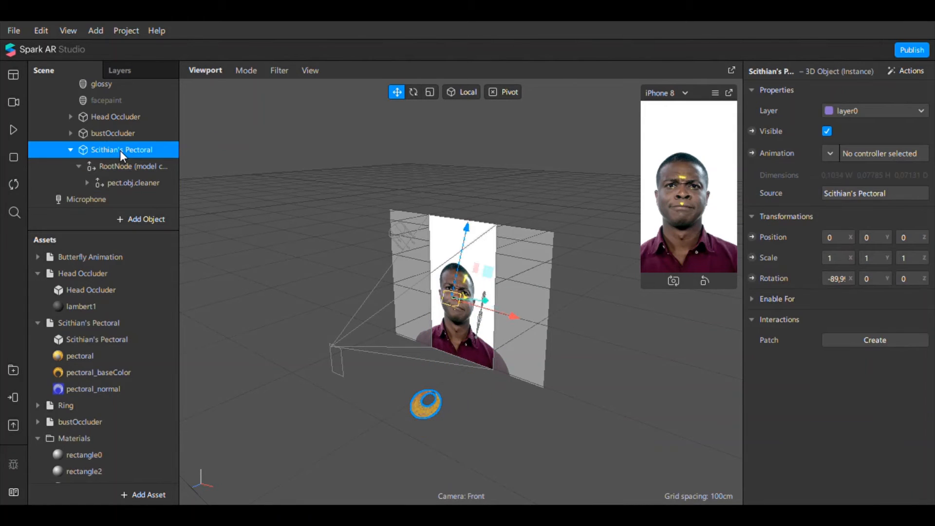
click(117, 183)
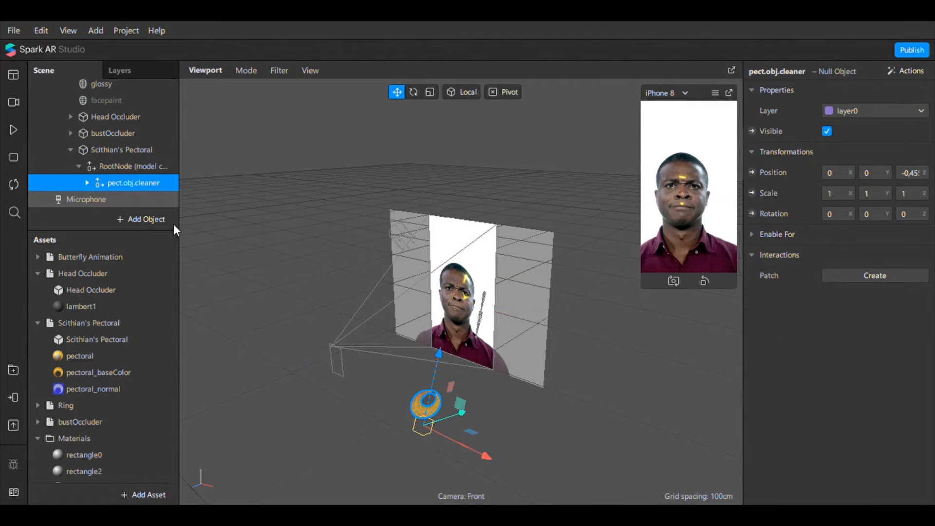
drag(437, 371, 460, 244)
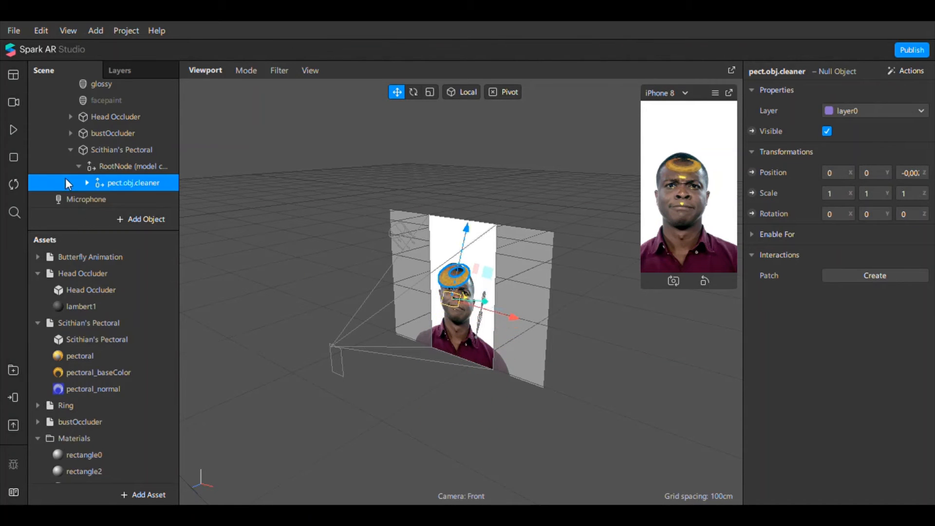
- Tilt the whole Scithian's Pectoral object to about -65.9 on X and place it on the forehead at about Y 0.014, Z -0.068
click(110, 151)
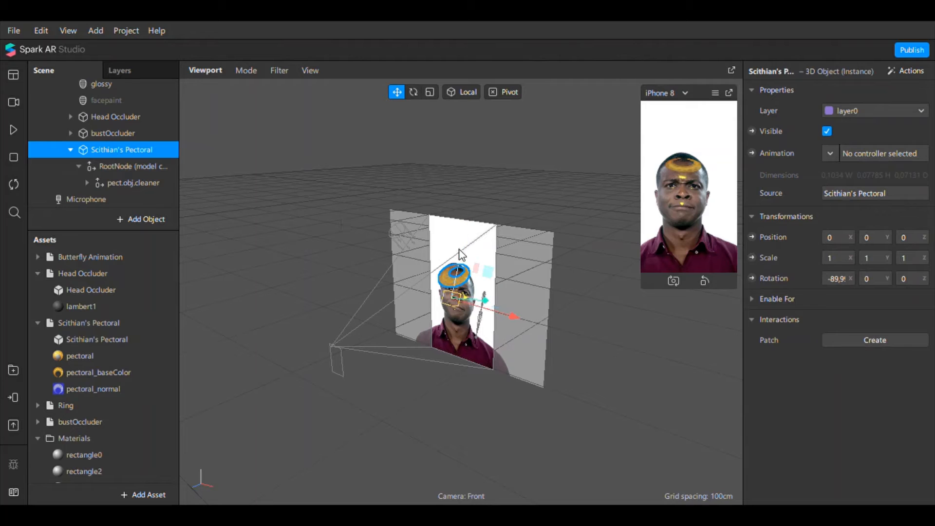
drag(455, 259, 486, 298)
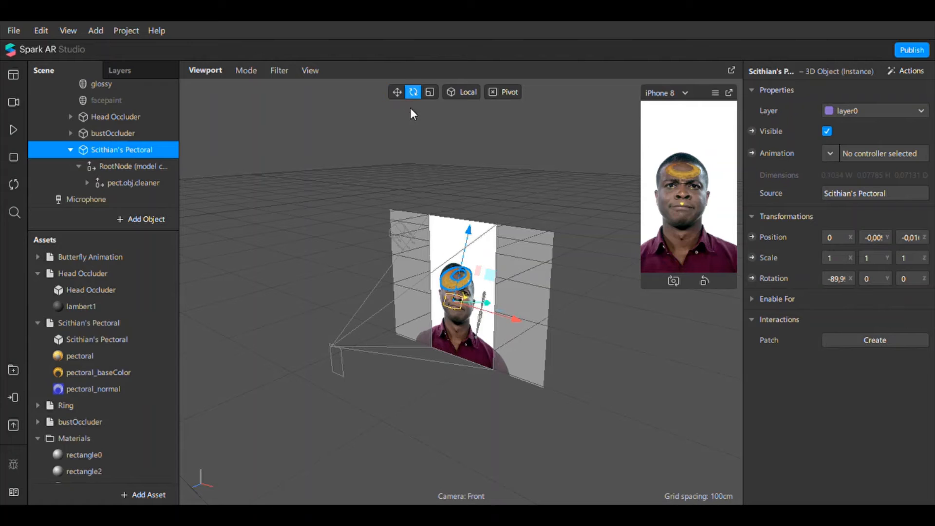
drag(436, 263, 490, 287)
click(398, 91)
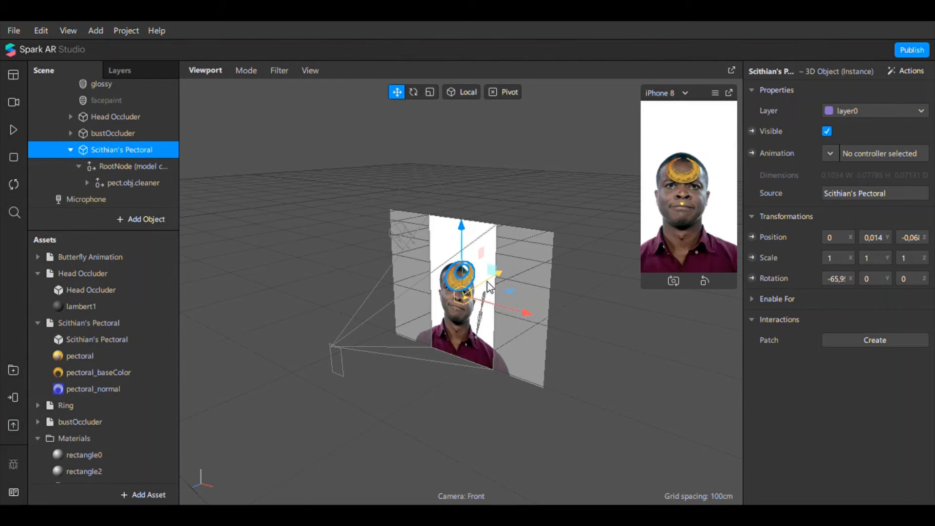
- Shift the pectoral to about Y 0.011, playing the face preview before and after to check its fit
click(14, 129)
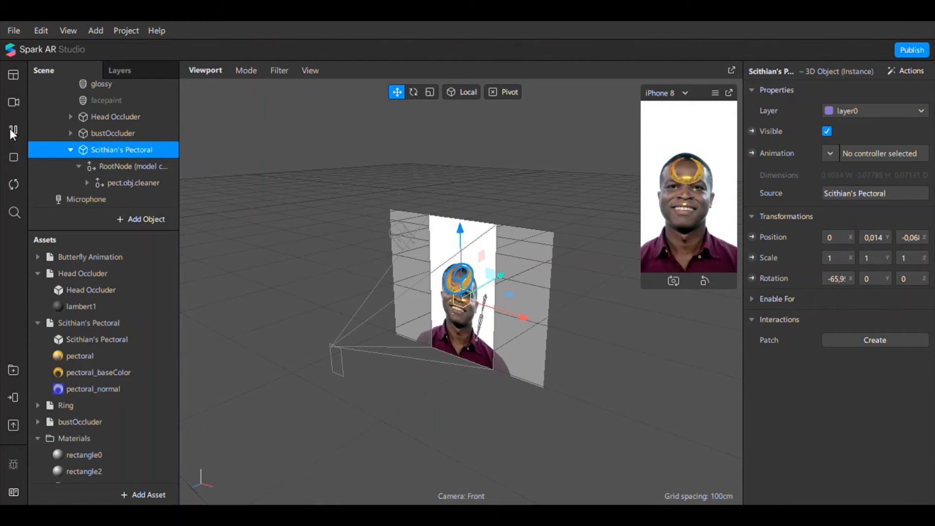
click(11, 129)
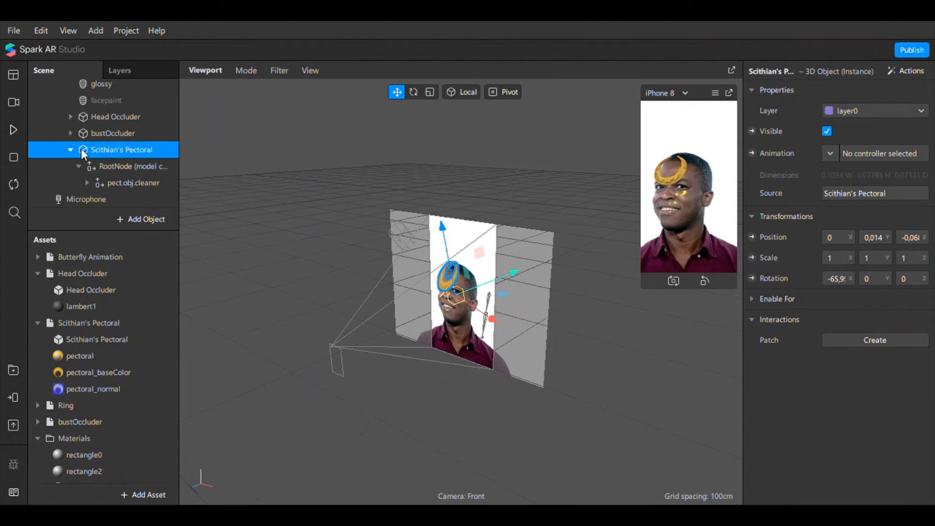
drag(494, 285, 491, 287)
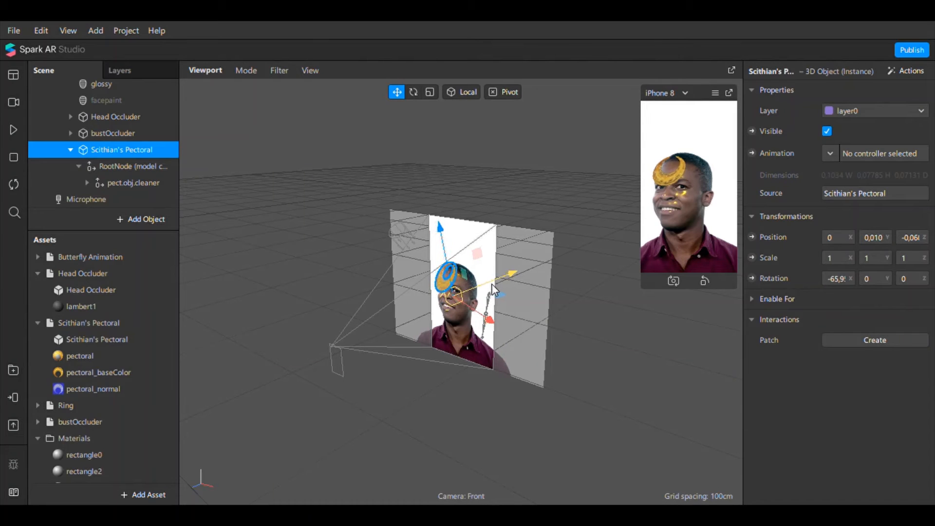
click(15, 128)
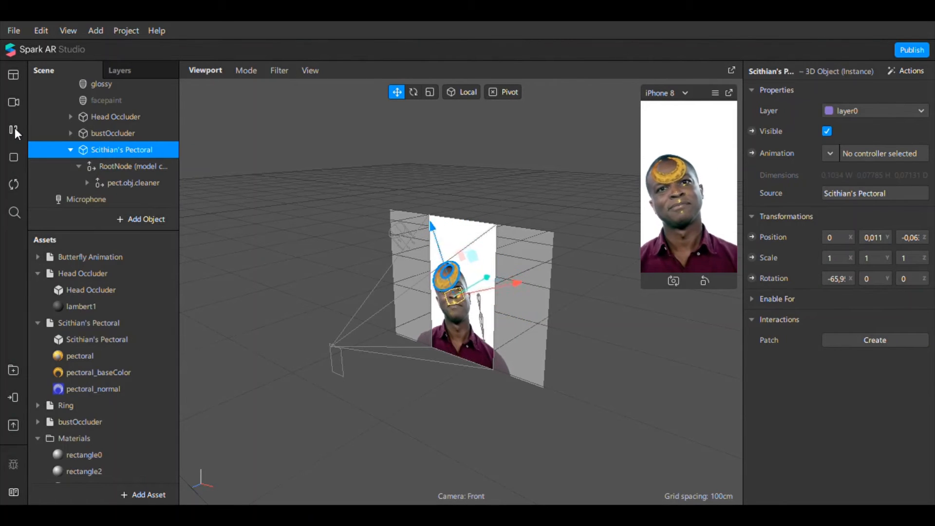
click(15, 128)
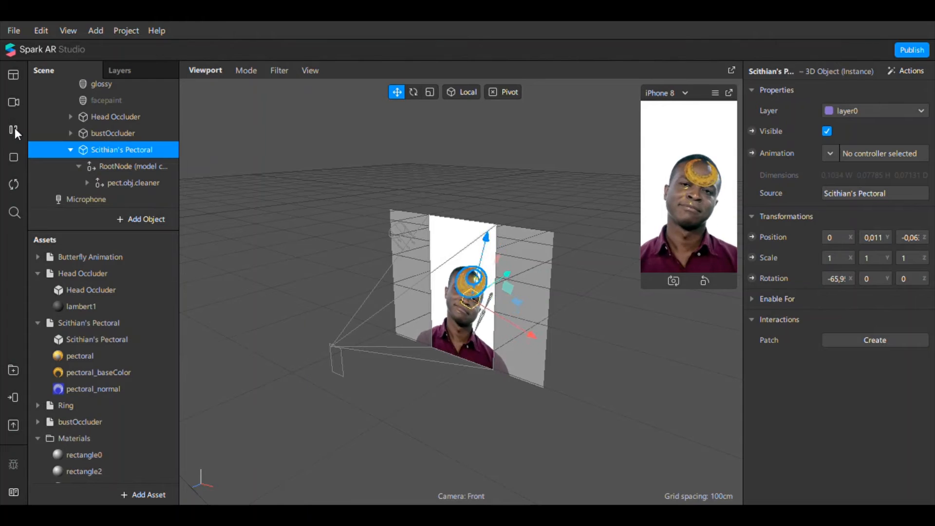
click(14, 128)
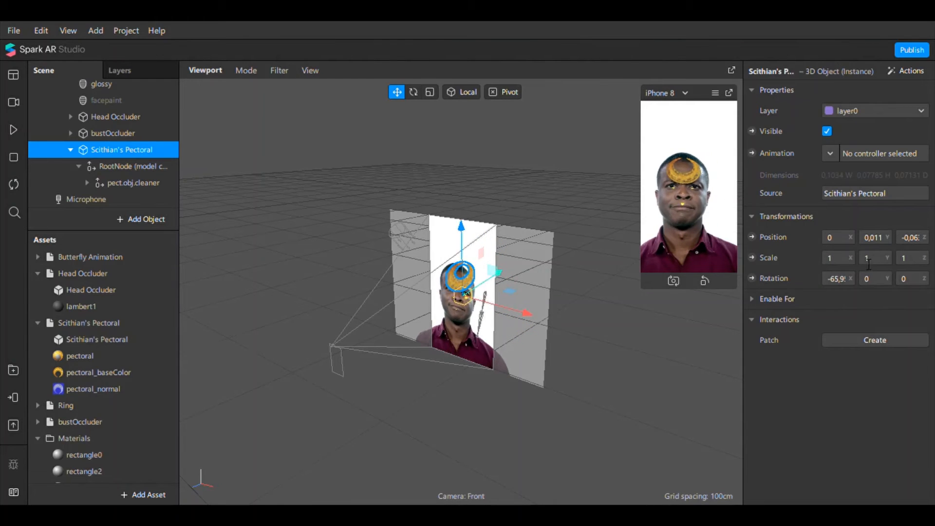
- Scale the Scithian's Pectoral object to 0.5 on X, Y and Z
click(841, 259)
text(0.5)
key(Return)
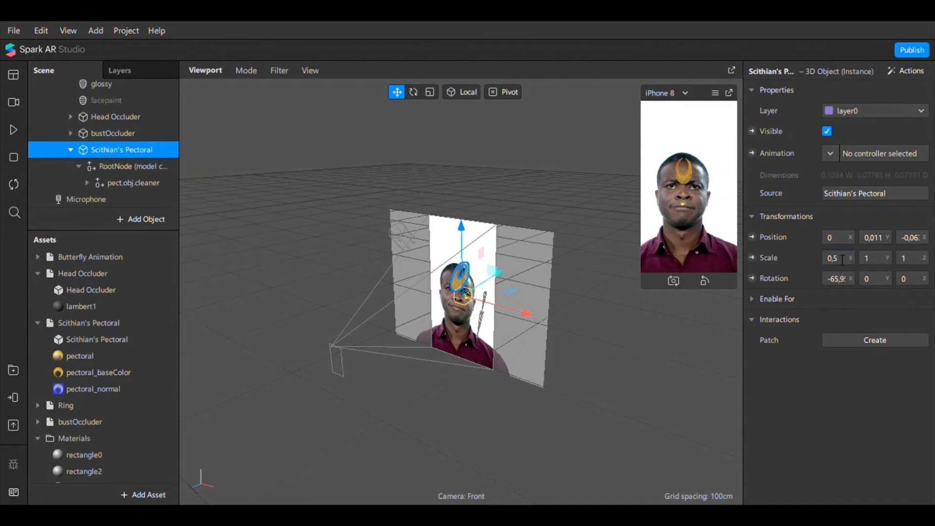
click(876, 258)
text(0.5)
key(Return)
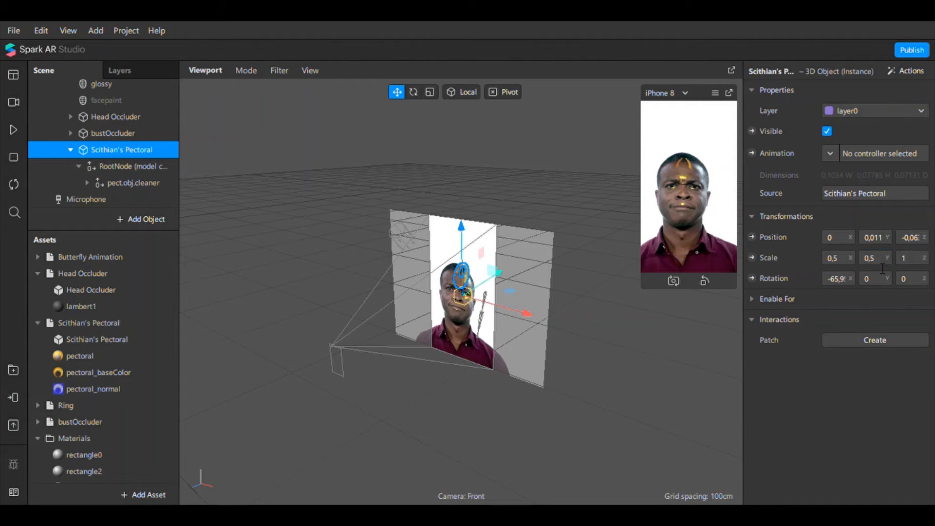
click(916, 262)
text(0.5)
key(Return)
- Reposition the pectoral on the forehead at about Y 0.053, Z -0.038, and play the face preview to check it
drag(481, 281, 492, 265)
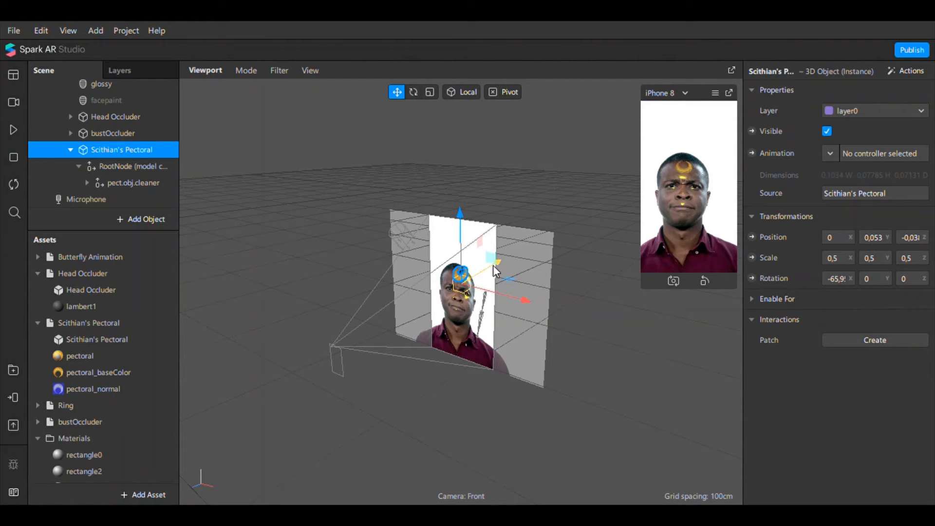
click(12, 131)
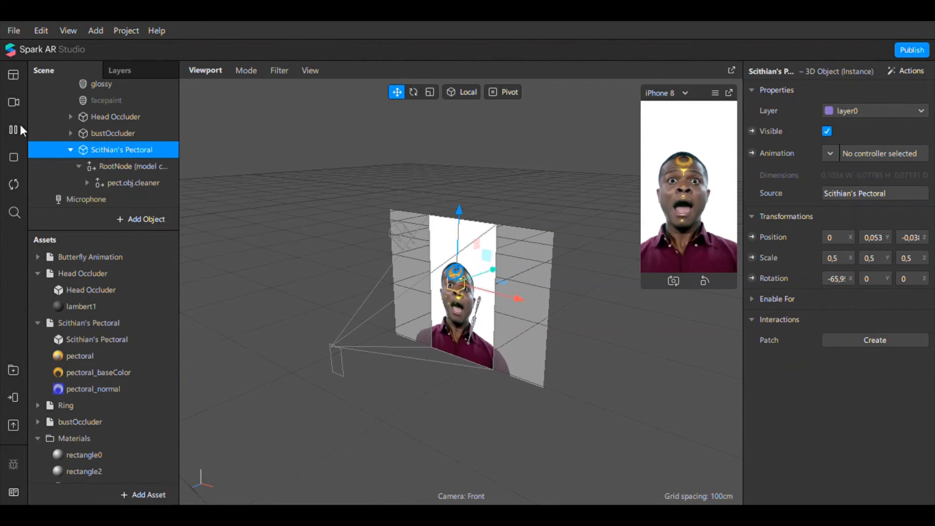
click(20, 125)
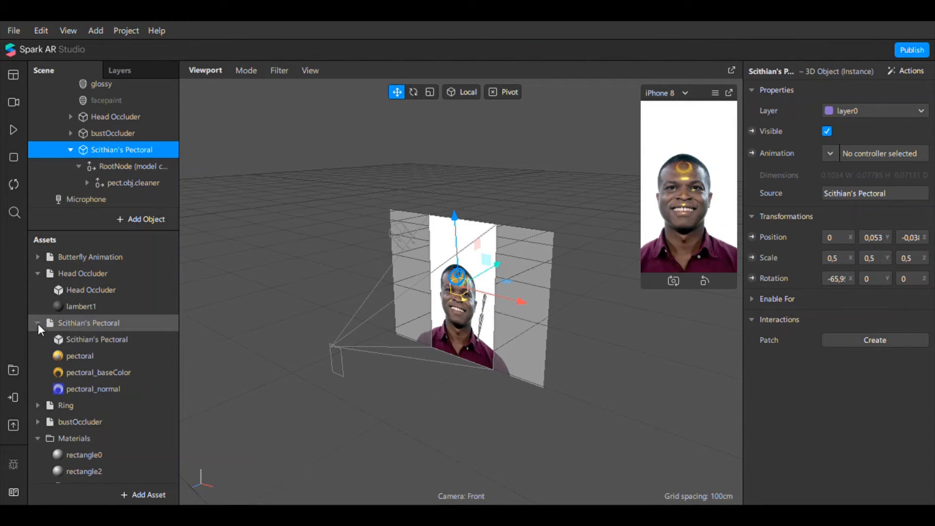
click(71, 151)
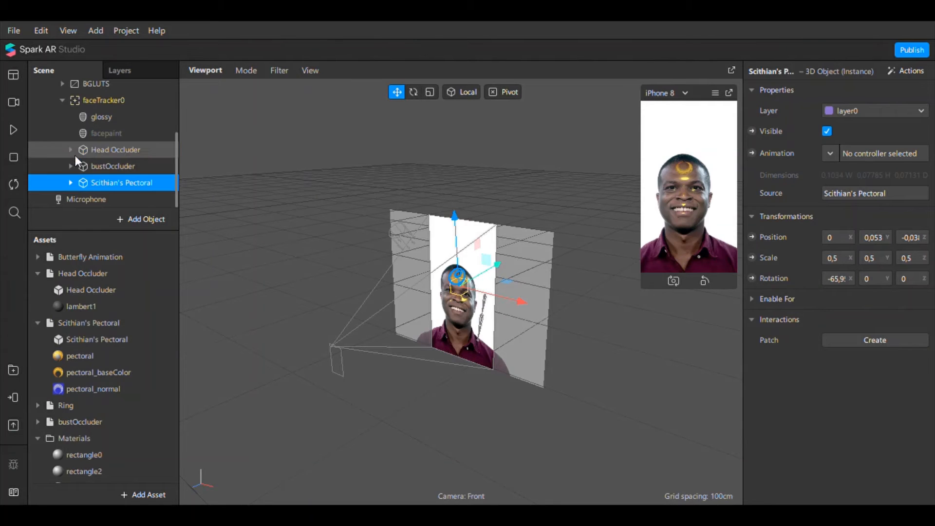
click(37, 323)
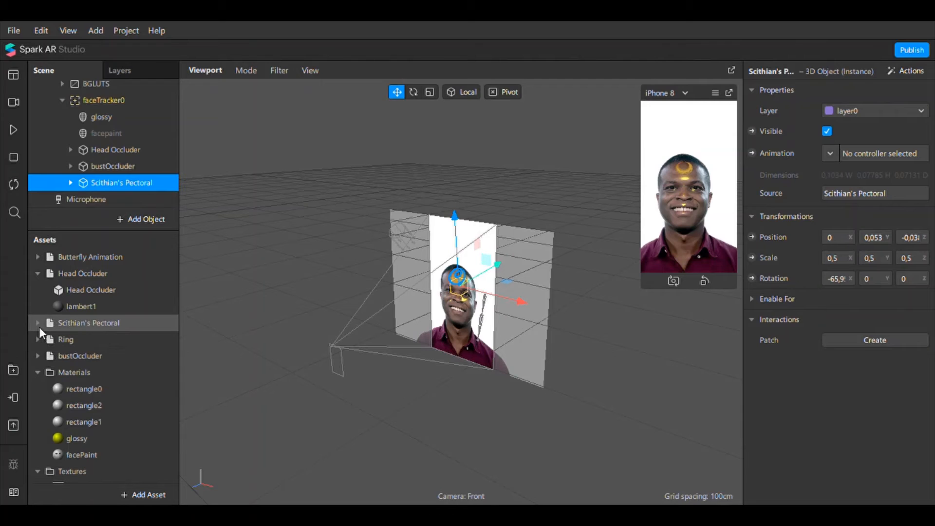
- Make the pectoral material yellow with Metallic 100% and Roughness 0%, and enable its Emission with a dark gold colour
click(37, 323)
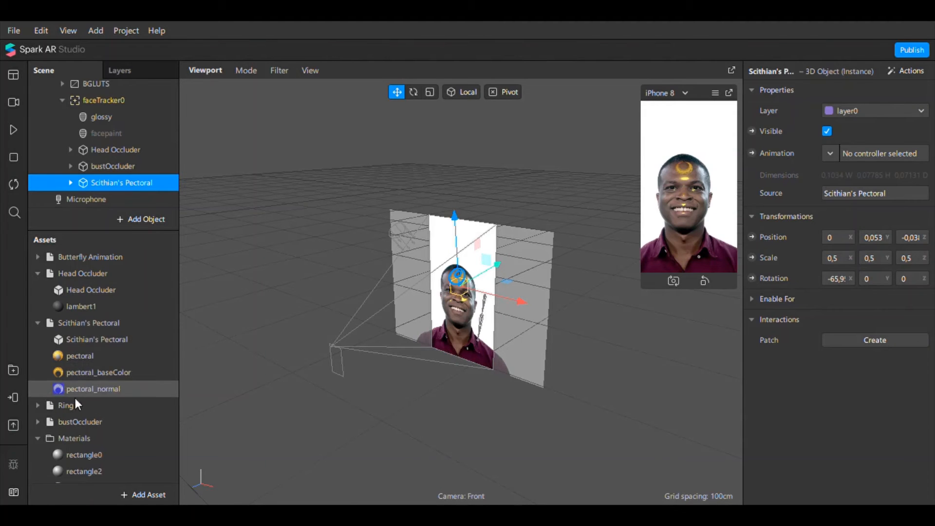
click(86, 357)
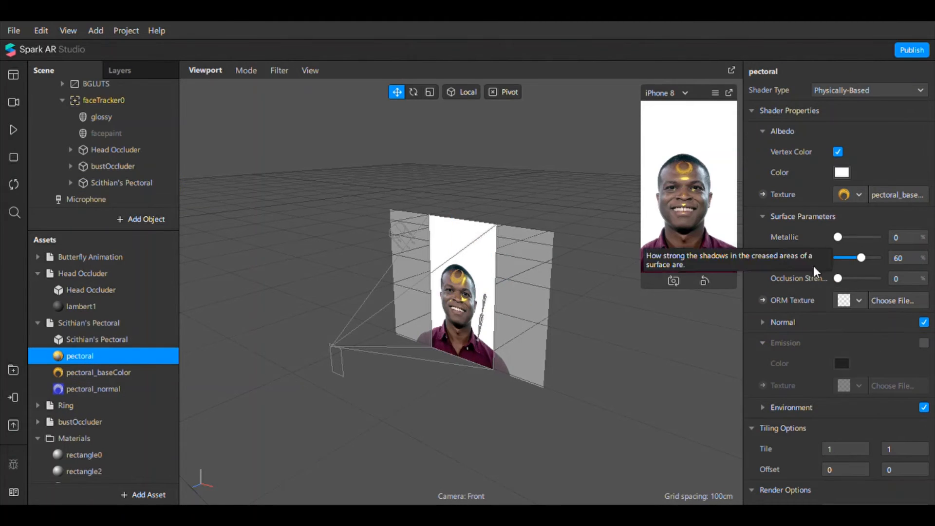
click(843, 172)
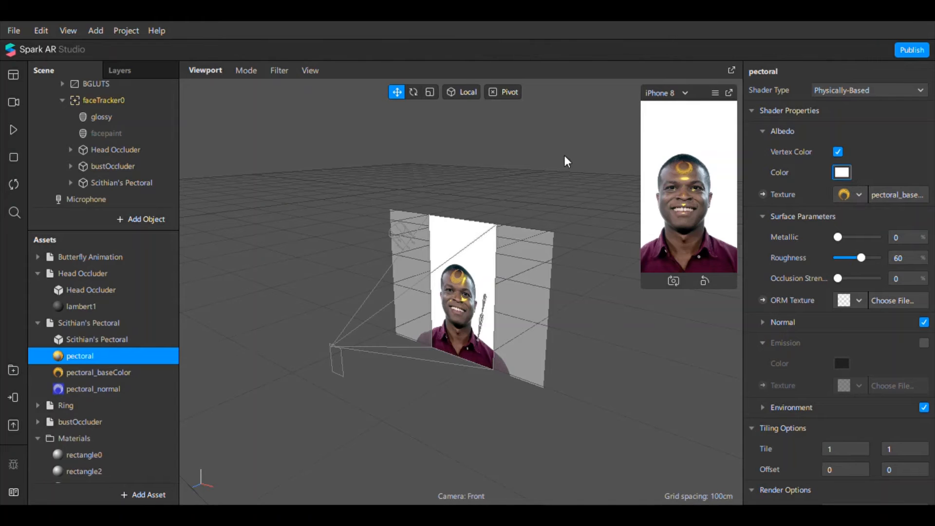
drag(586, 159, 581, 124)
drag(623, 149, 628, 144)
click(546, 386)
drag(836, 235, 903, 241)
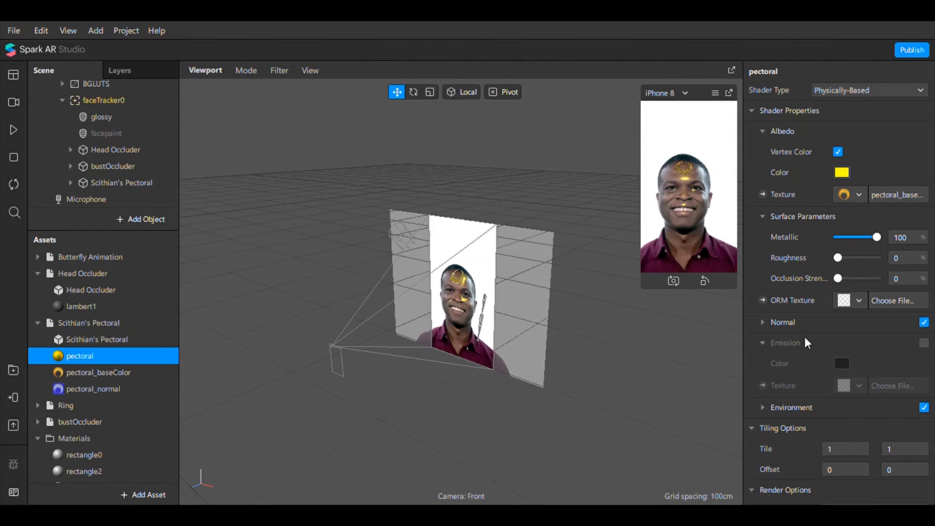
click(923, 343)
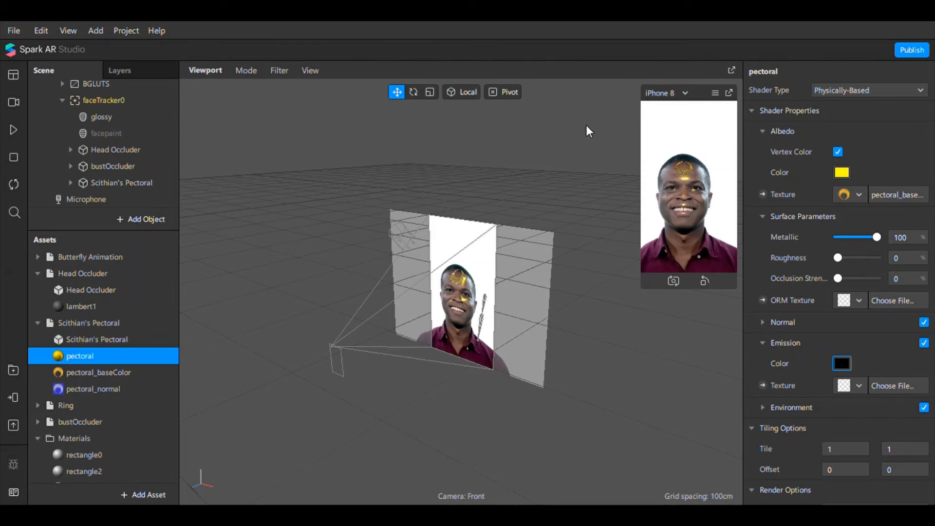
drag(627, 177, 628, 163)
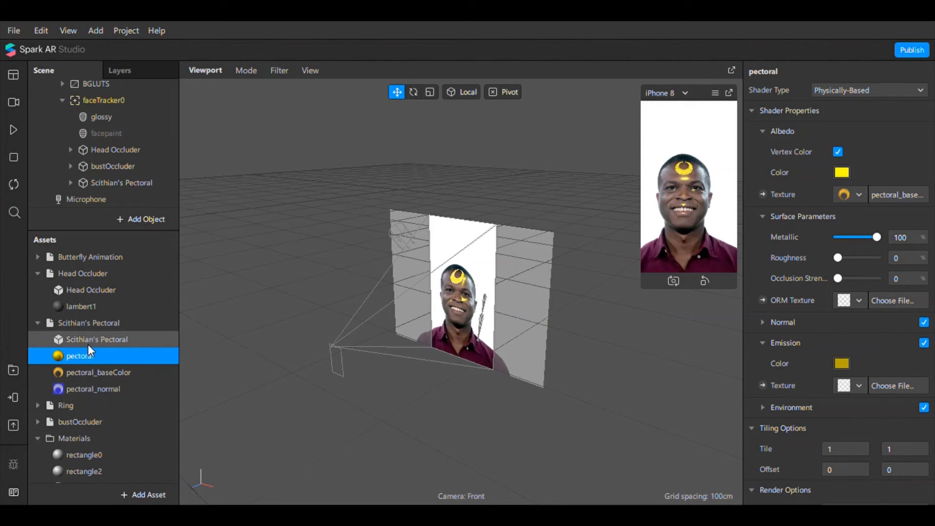
- Add the Ring model to the scene as a child of faceTracker0
click(37, 323)
click(65, 339)
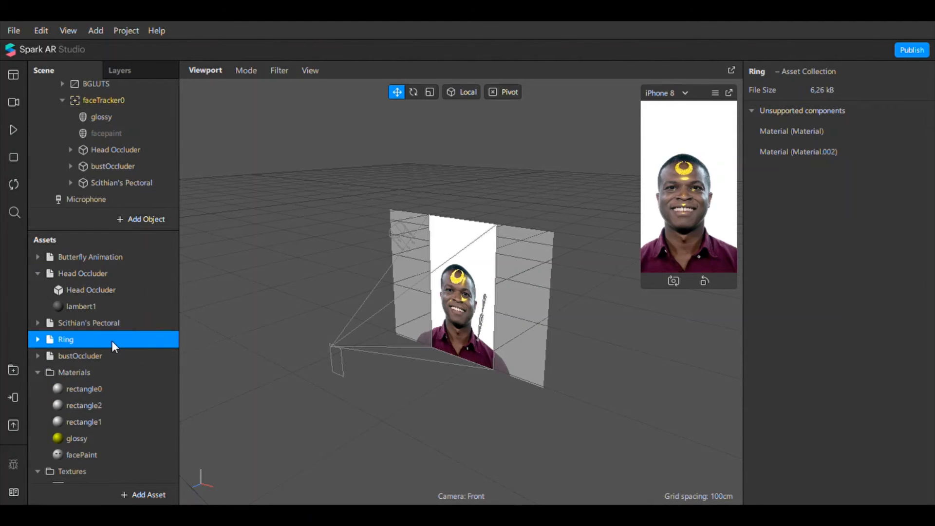
drag(112, 341, 127, 94)
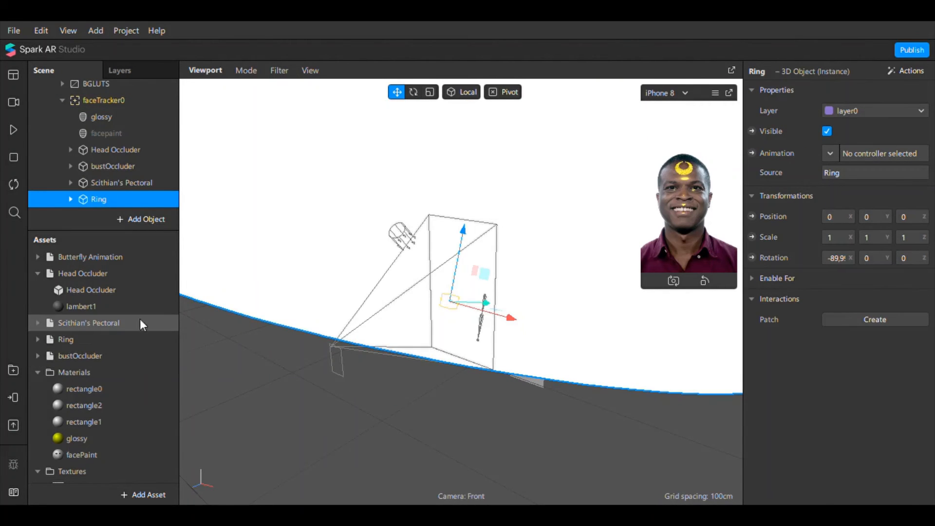
- Rotate the ring's Circle.001_0 mesh to about 48.72 on X
click(323, 196)
scroll(321, 194, down, 3)
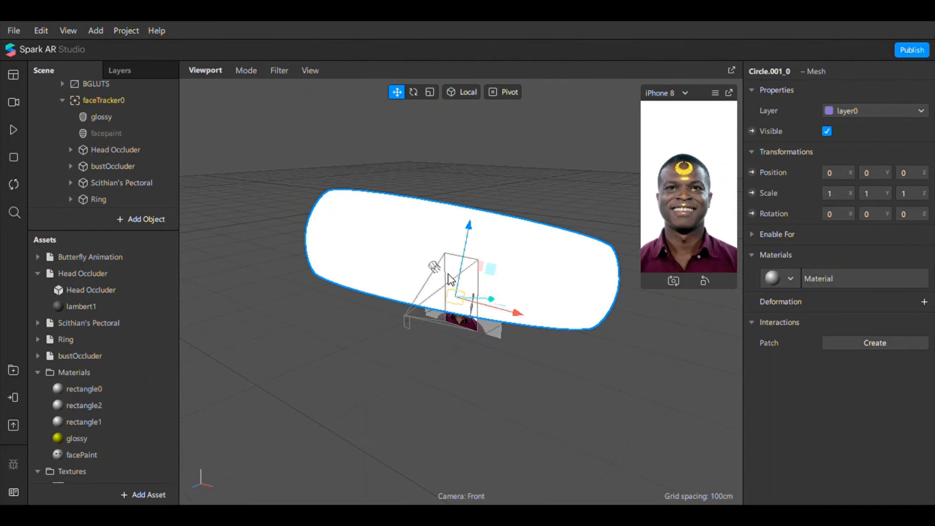
click(38, 338)
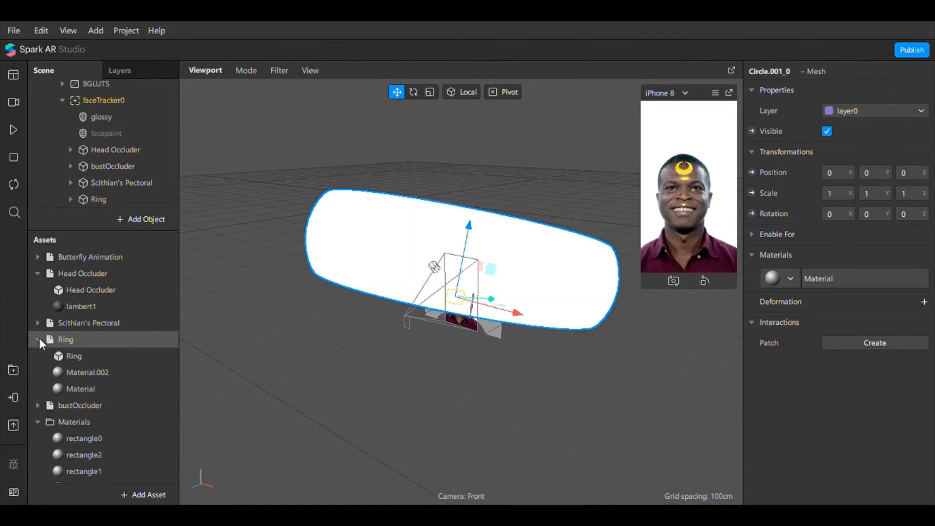
click(414, 93)
drag(424, 266, 427, 291)
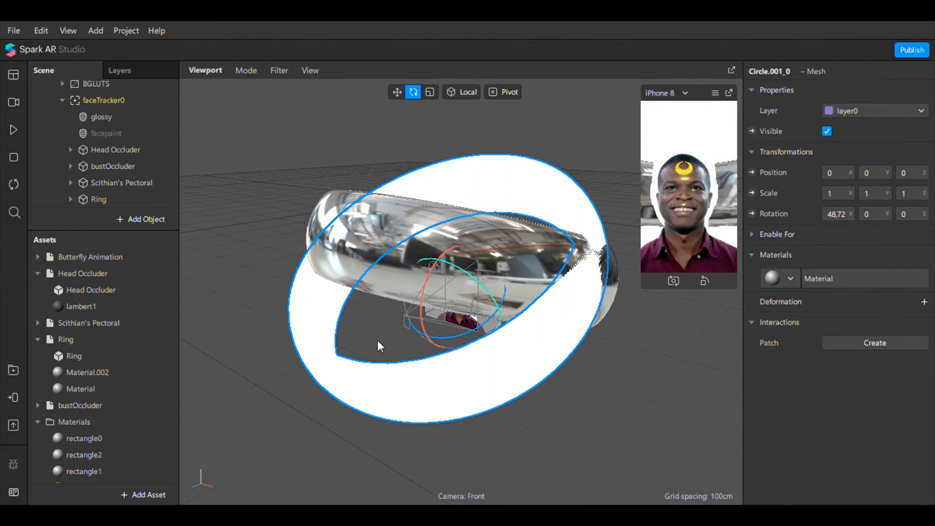
- Delete the Circle.001 null object from the Ring's Root node
scroll(93, 185, down, 1)
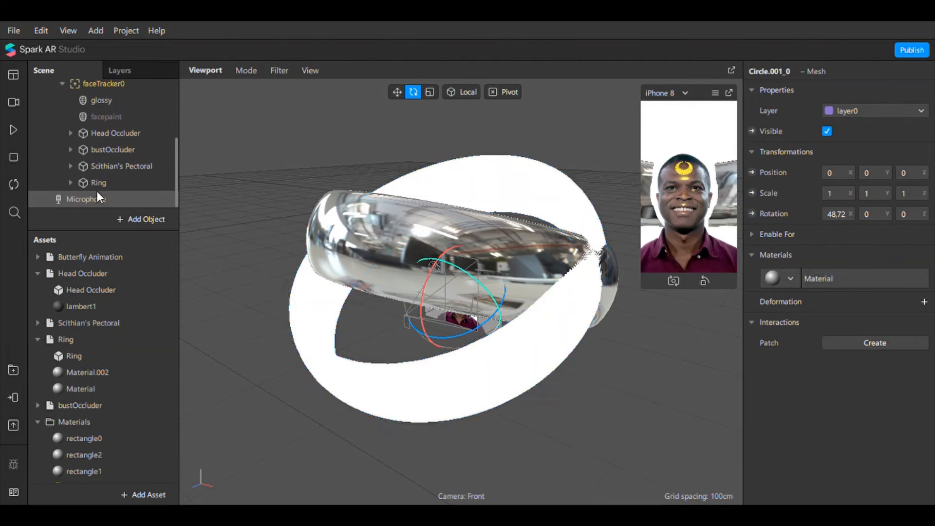
click(70, 182)
scroll(77, 183, down, 1)
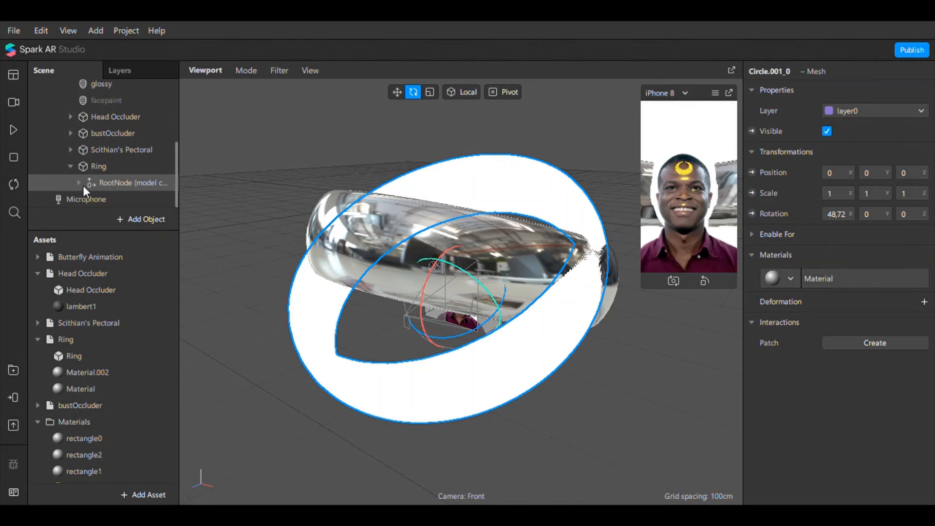
click(79, 183)
scroll(80, 182, down, 2)
click(87, 184)
scroll(93, 184, down, 2)
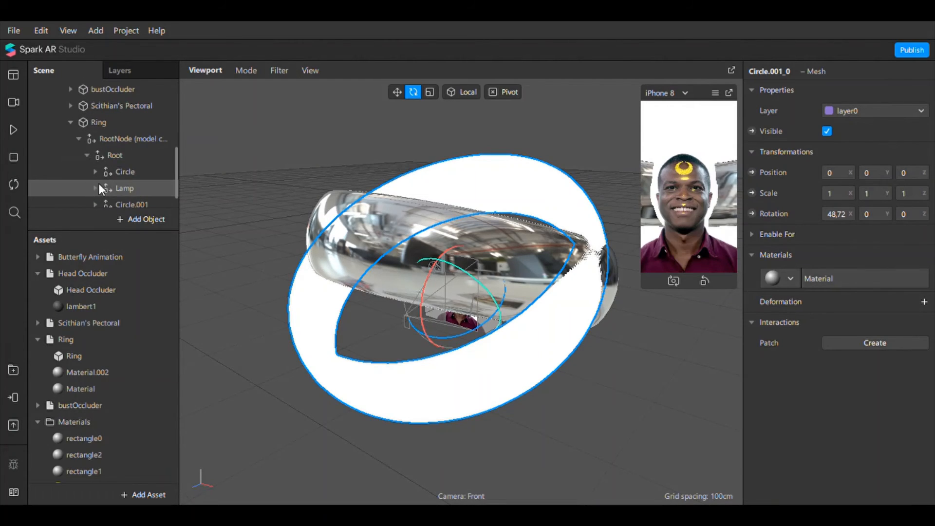
scroll(100, 186, down, 1)
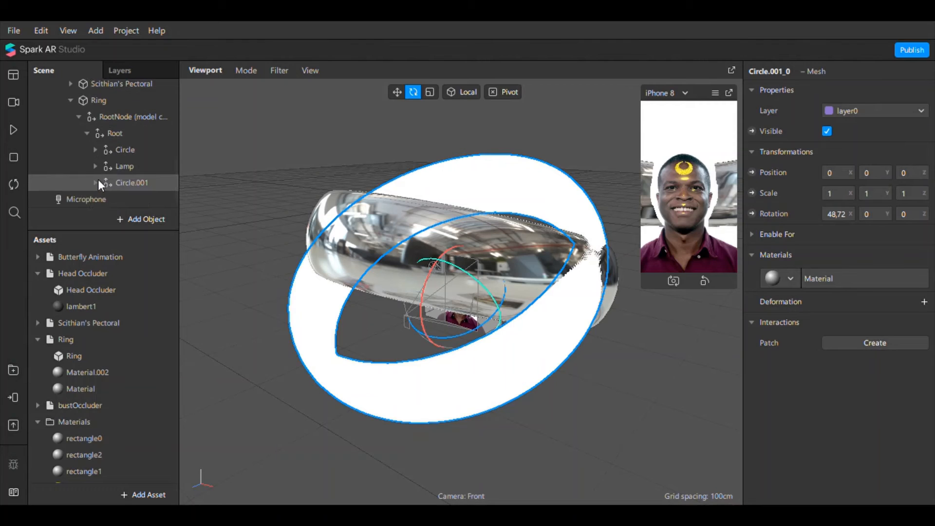
click(117, 182)
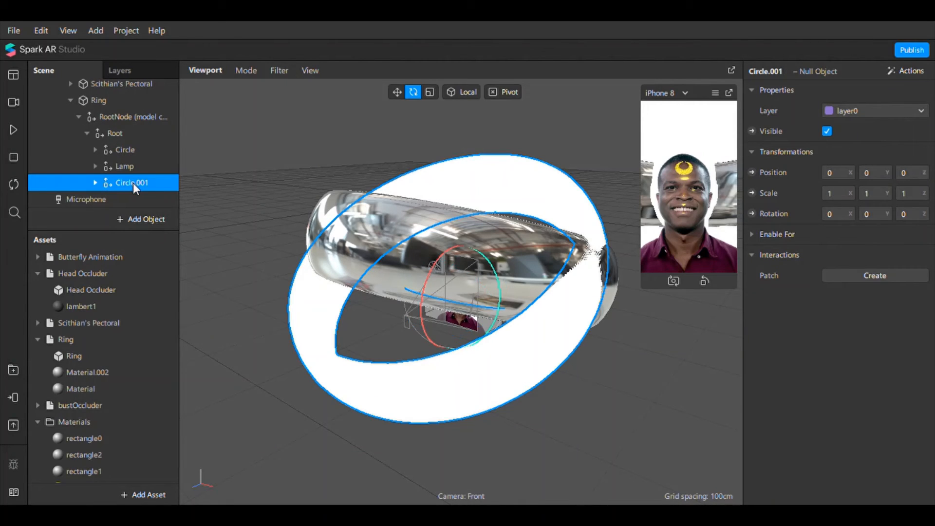
right_click(133, 183)
click(168, 234)
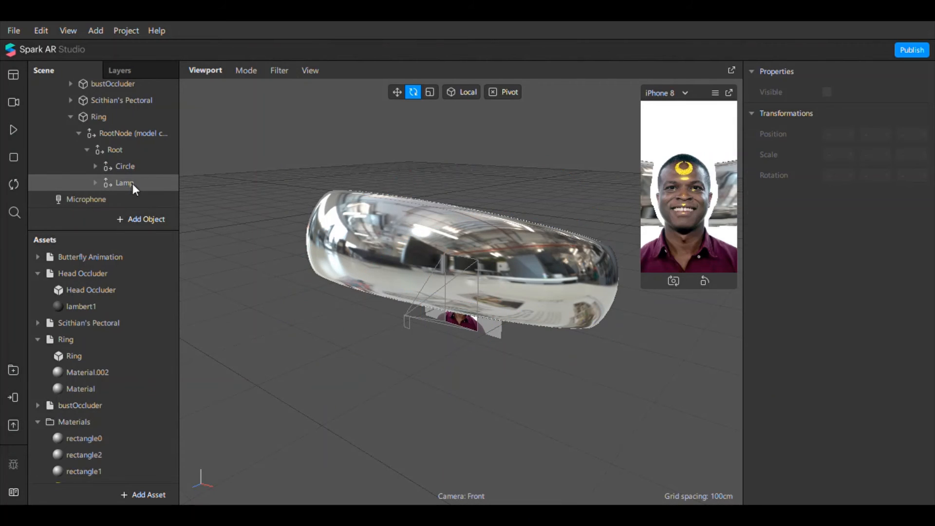
- Delete the Lamp null object from the Ring's Root node
click(132, 183)
right_click(132, 183)
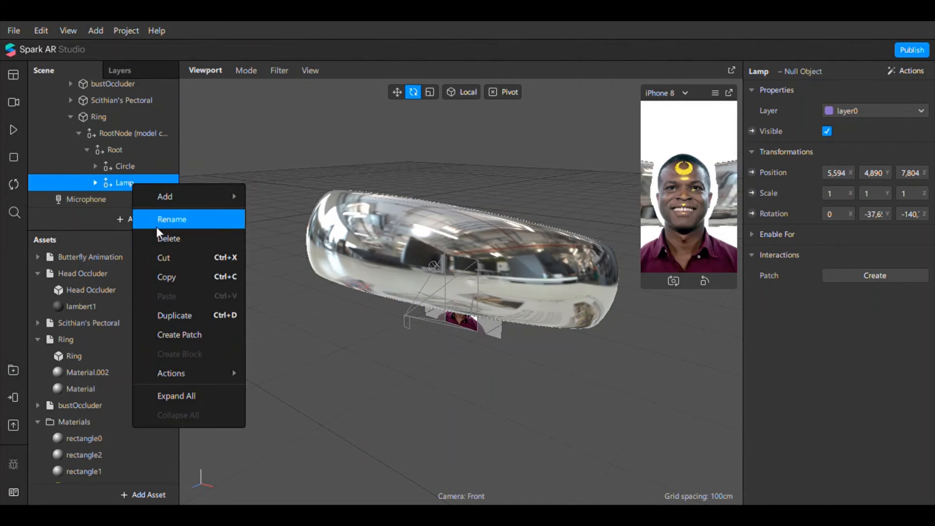
click(163, 240)
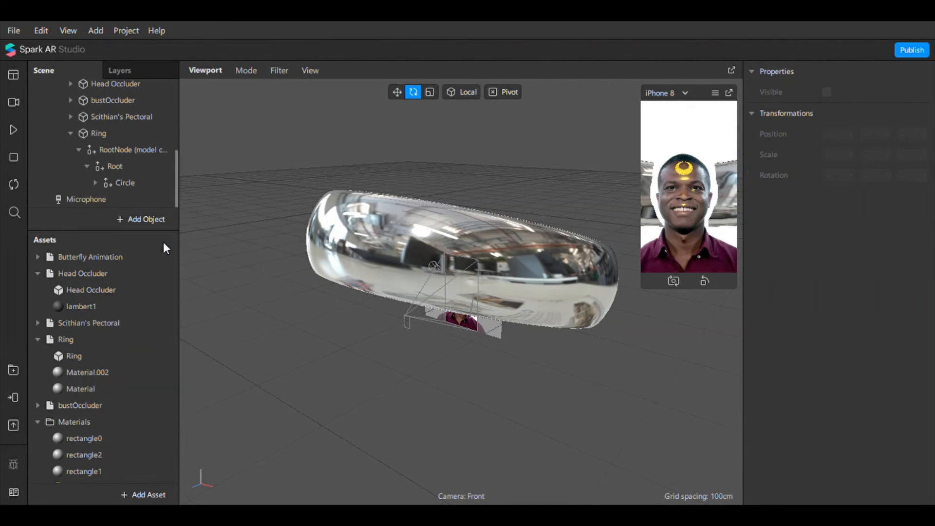
- Tilt the Ring's Circle object to about 36.05 on X and scale it to 0.5 on X, Y and Z
click(129, 183)
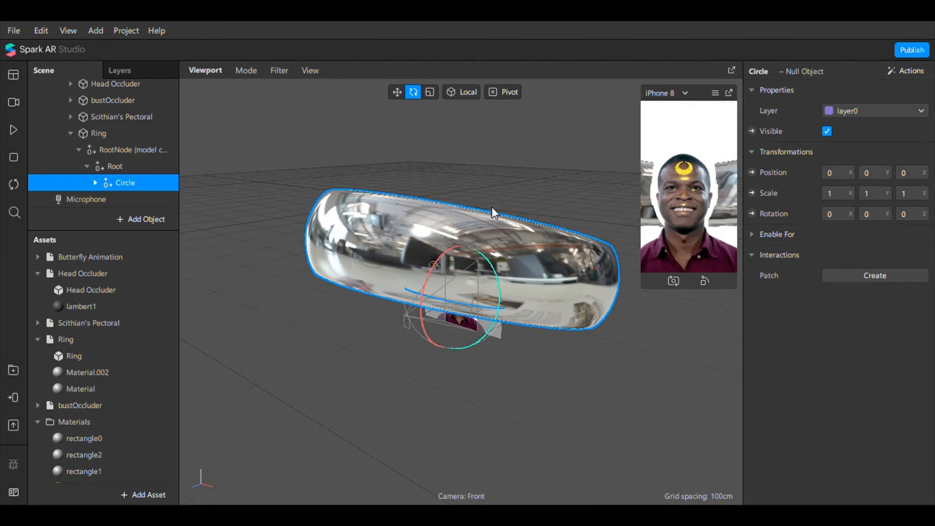
drag(423, 287, 454, 296)
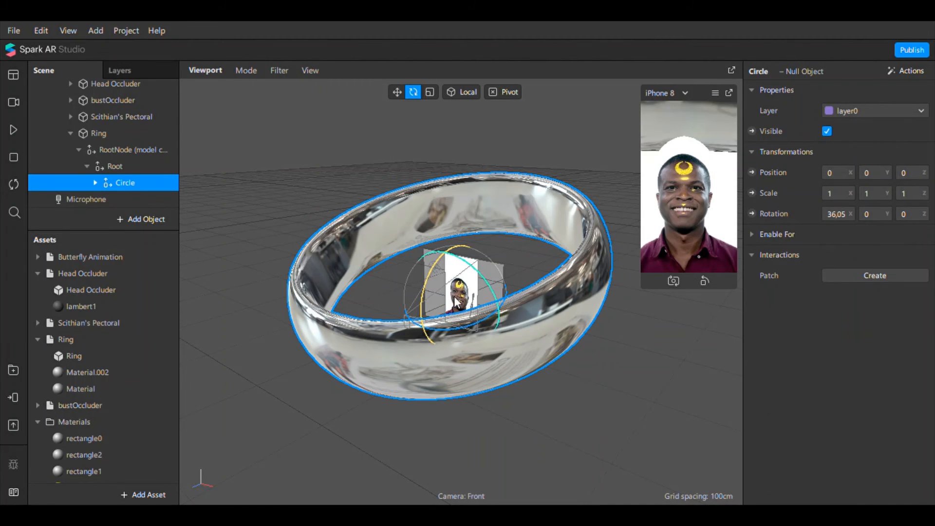
click(850, 197)
text(0.5)
key(Return)
click(875, 202)
text(0)
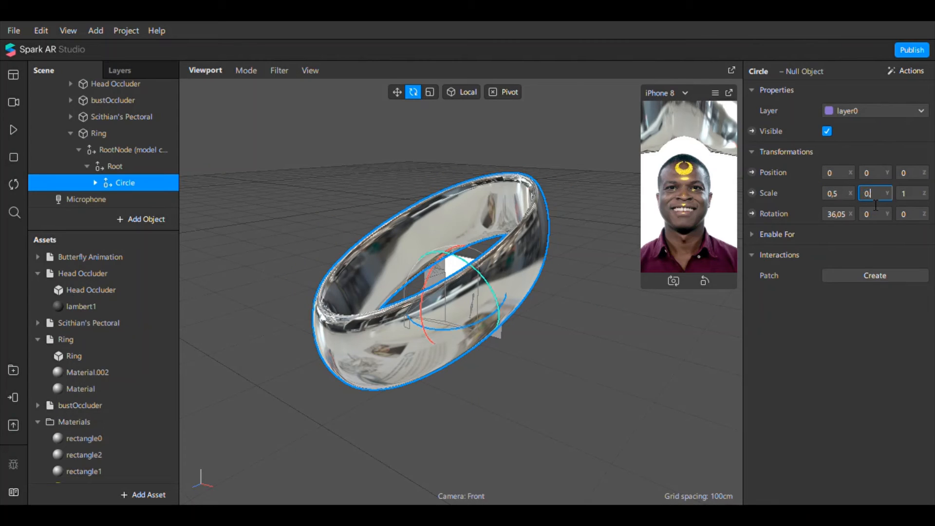
text(.5)
key(Return)
click(911, 201)
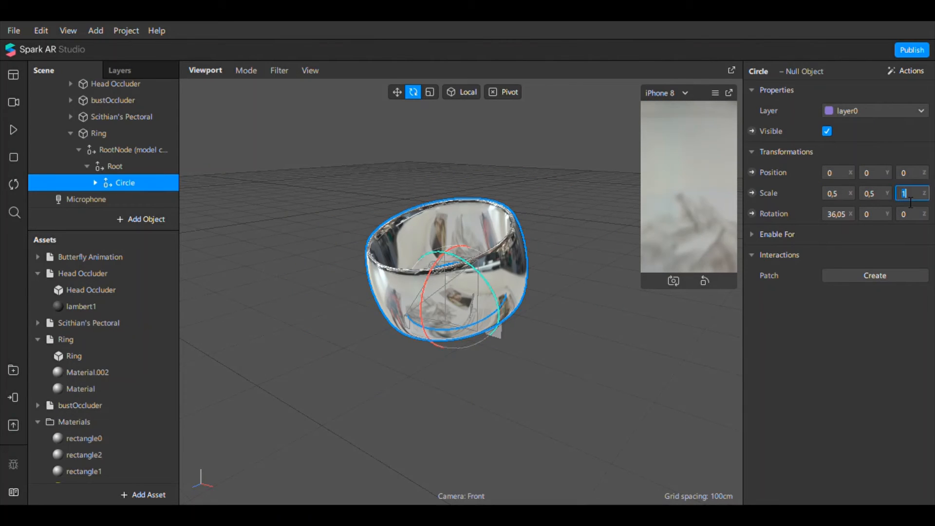
text(0,5)
key(Return)
- Move the Circle object down towards the neck and reduce its height by scaling along one axis
key(w)
drag(439, 231, 445, 263)
drag(493, 298, 479, 282)
key(r)
drag(516, 270, 507, 276)
- Set the Circle object's scale to 0.2 on X and Y
click(849, 198)
text(0,2)
click(884, 197)
text(0,2)
key(Return)
- Fit the Circle object around the neck with a tilt of about 16.64 on X and a Z scale of about 0.058
key(w)
key(e)
drag(446, 340, 442, 307)
key(r)
drag(476, 248, 510, 294)
key(w)
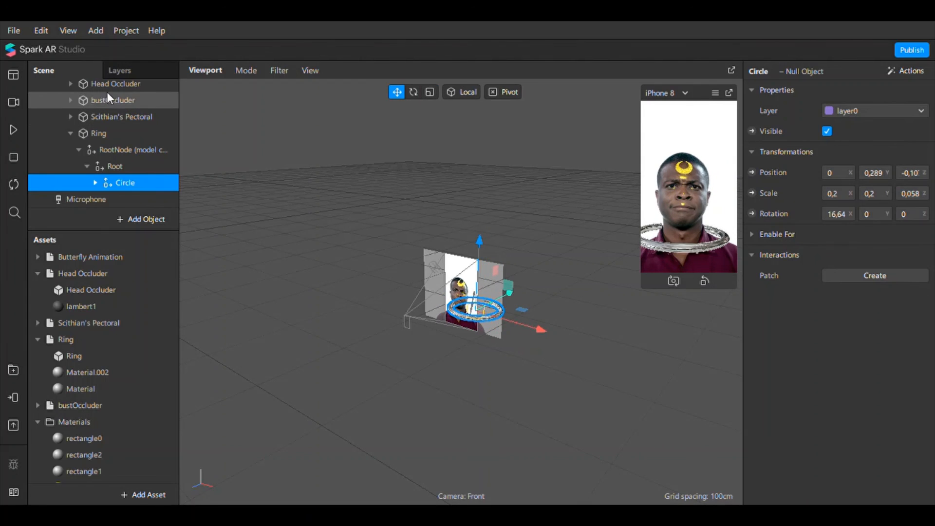
- Select bustOccluder and play the face preview to check how the ring sits around the neck
click(109, 100)
key(r)
click(13, 129)
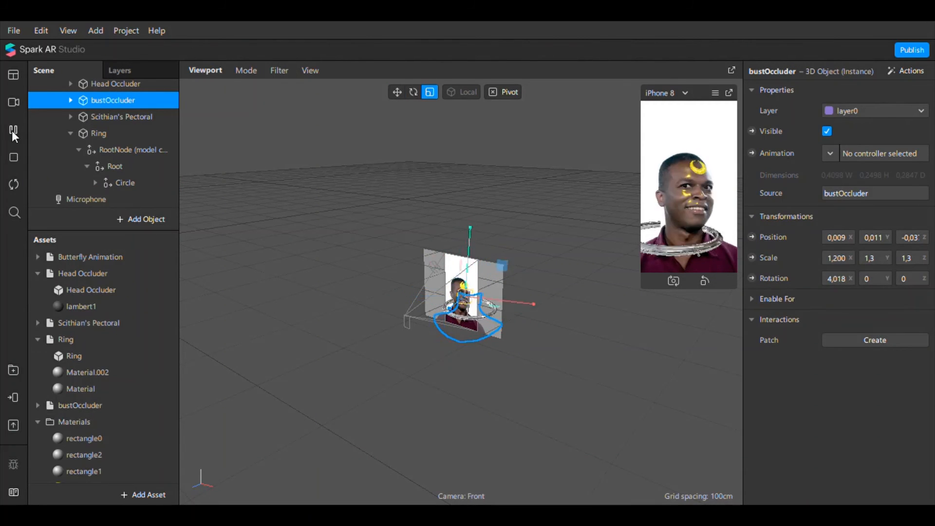
click(14, 130)
- Adjust the whole Ring to about X -0.008, Y 0.017, tilt it to about -91.4 on X, and play the face preview
click(97, 133)
key(w)
drag(499, 307, 502, 308)
click(413, 92)
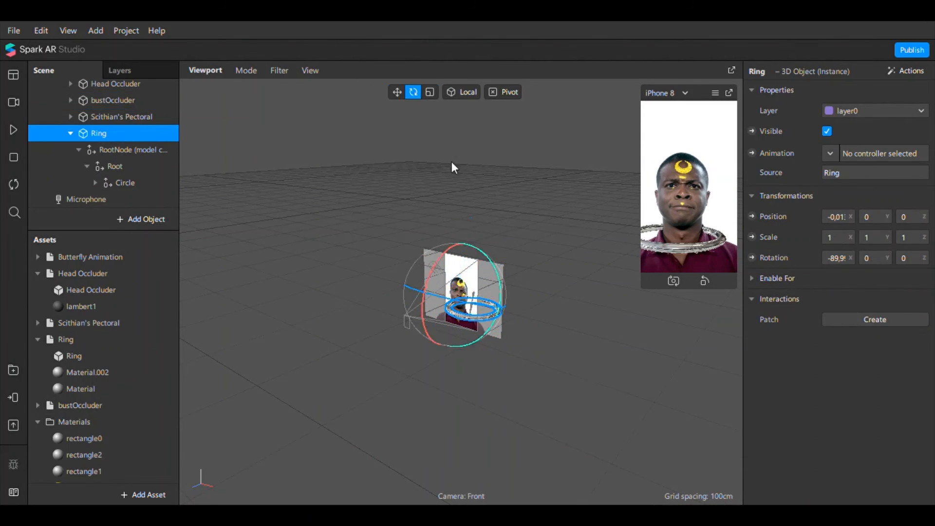
drag(451, 253, 444, 255)
click(397, 91)
drag(502, 308, 506, 309)
click(13, 130)
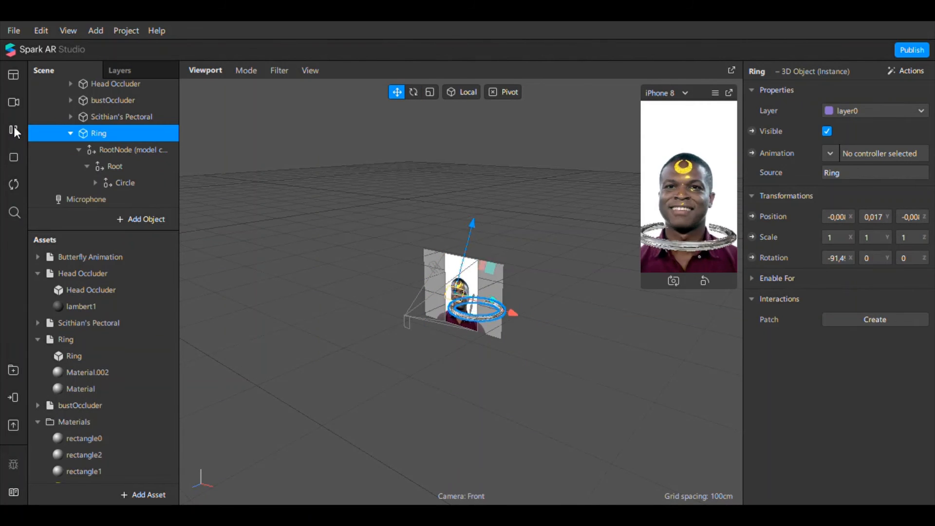
click(14, 129)
- Lower bustOccluder to about Y -0.03, rescale it to about 1.260, 0.977 and 1.152, and play the face preview
click(110, 100)
key(r)
drag(521, 311, 494, 301)
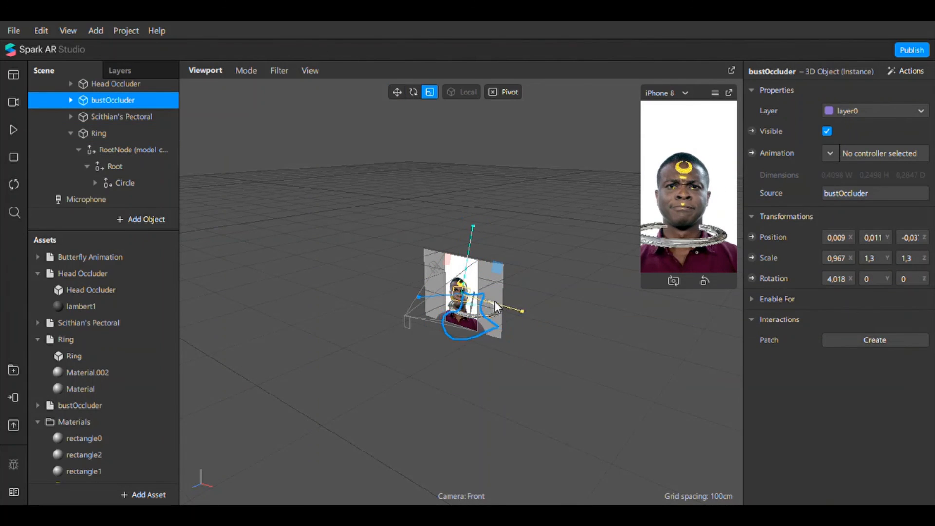
key(w)
mouse_move(473, 227)
mouse_down()
mouse_move(469, 250)
mouse_move(471, 231)
mouse_up()
key(r)
drag(520, 319, 522, 310)
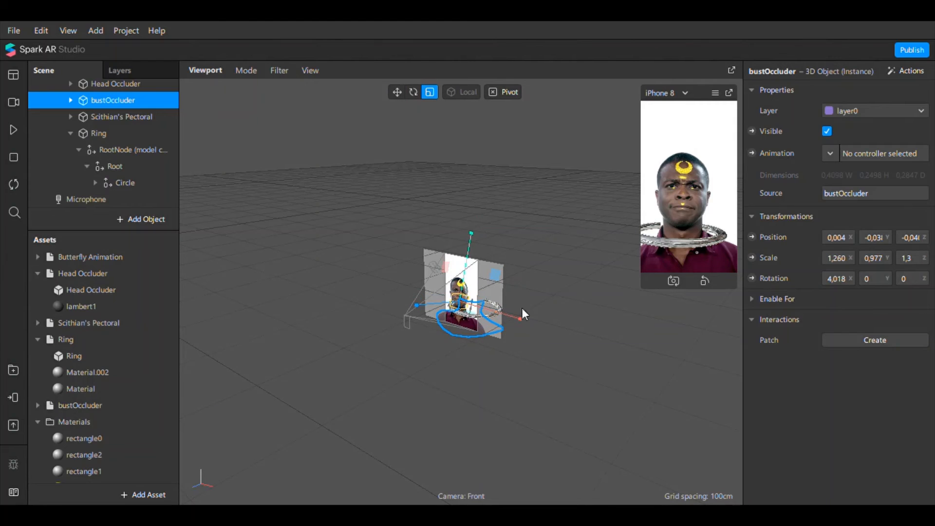
click(13, 129)
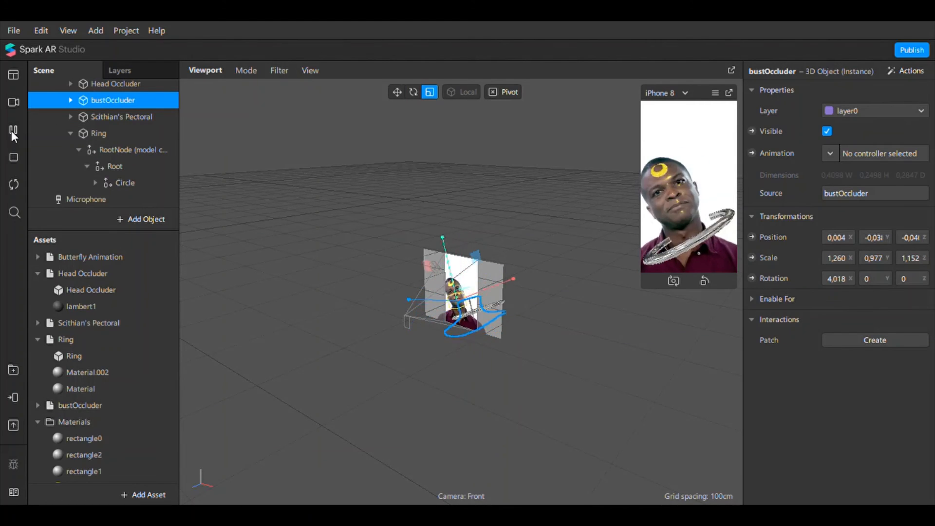
click(10, 131)
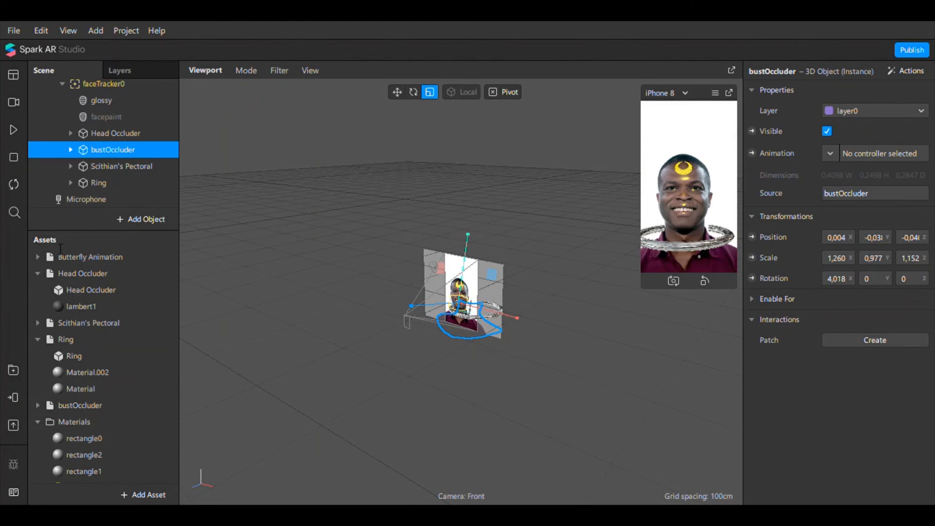
- Add a null object under faceTracker0 and nest the Ring inside it
scroll(98, 195, up, 1)
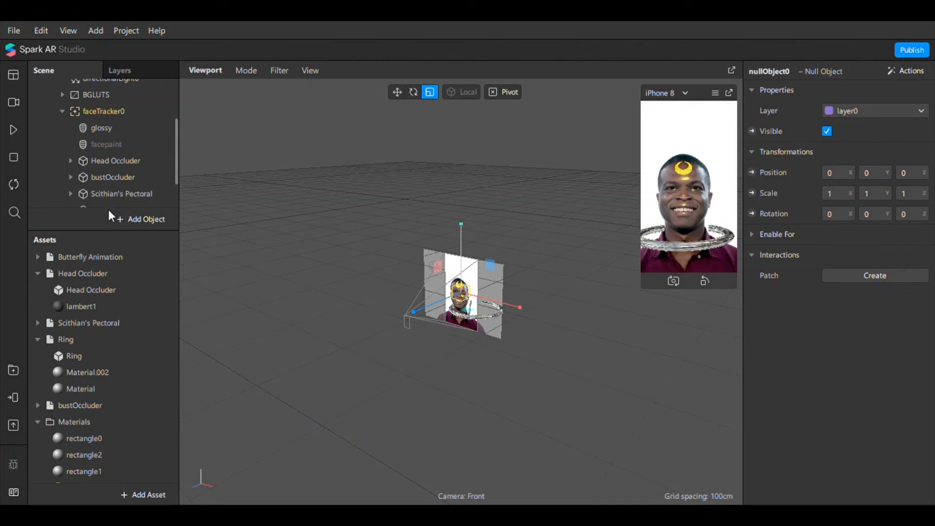
scroll(109, 204, down, 1)
drag(110, 197, 116, 72)
click(117, 71)
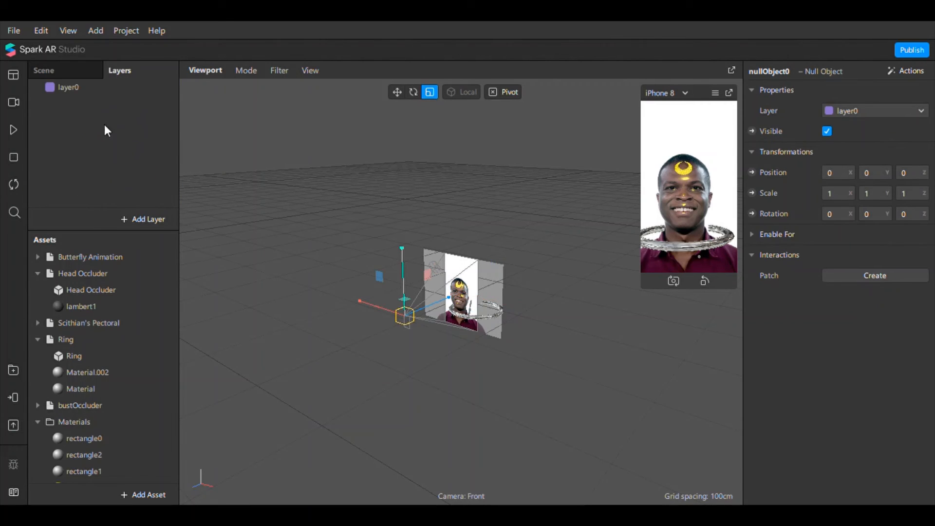
click(57, 70)
mouse_move(98, 198)
mouse_down()
mouse_move(98, 74)
mouse_move(109, 183)
mouse_move(98, 189)
mouse_up()
- Duplicate the Ring inside nullObject0 and raise the original Ring to about Y 0.034
scroll(117, 156, down, 3)
click(95, 166)
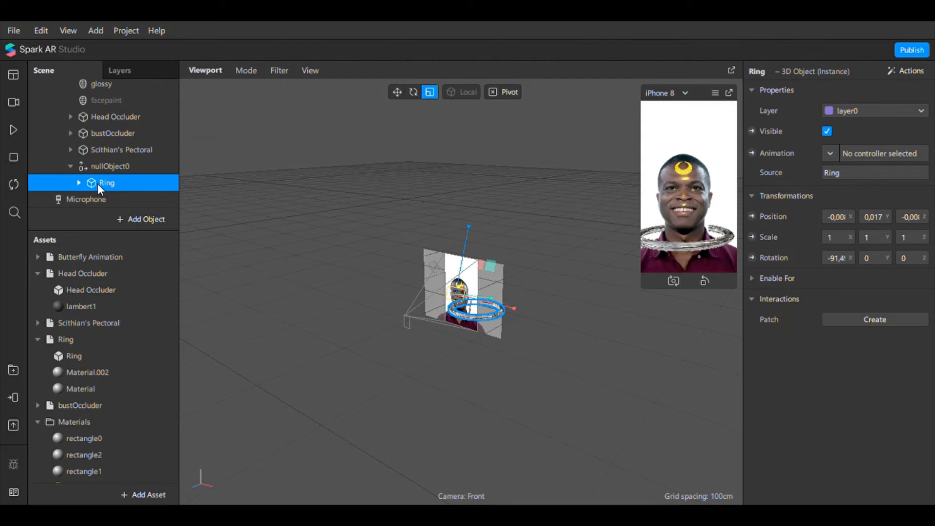
right_click(98, 183)
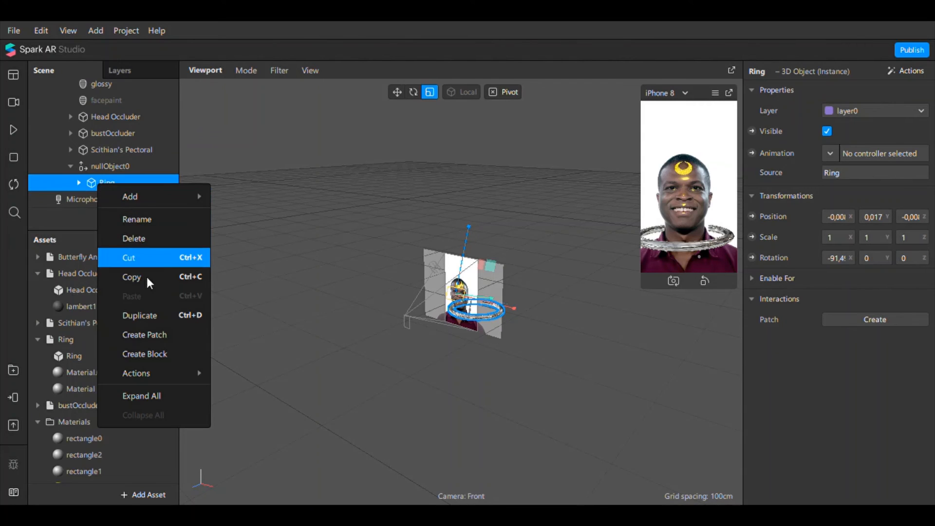
click(145, 318)
click(402, 92)
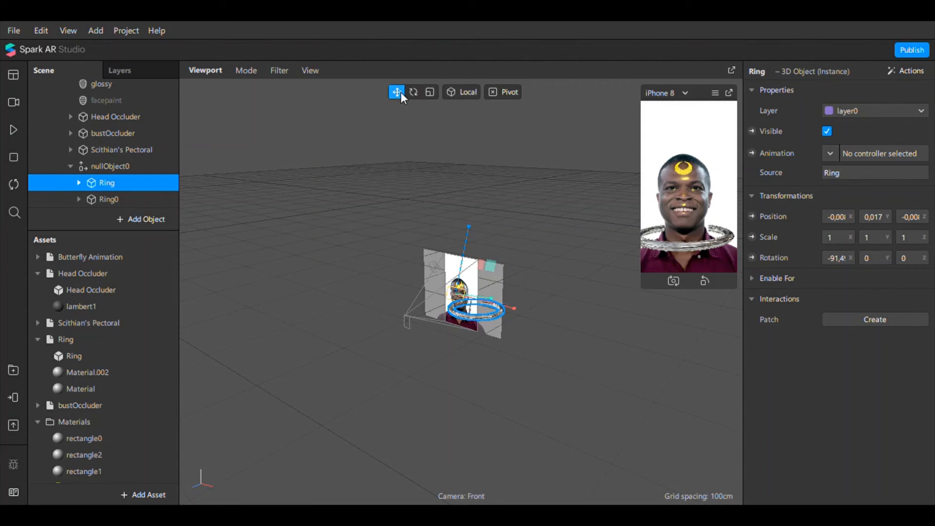
drag(462, 254, 458, 244)
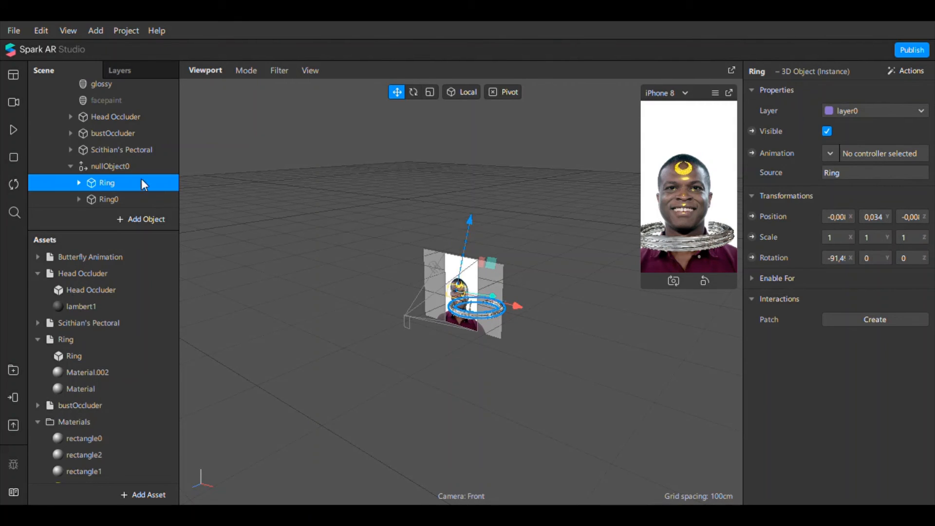
- Duplicate the raised Ring again and lift the original to about Y 0.050 to stack a third ring
right_click(94, 184)
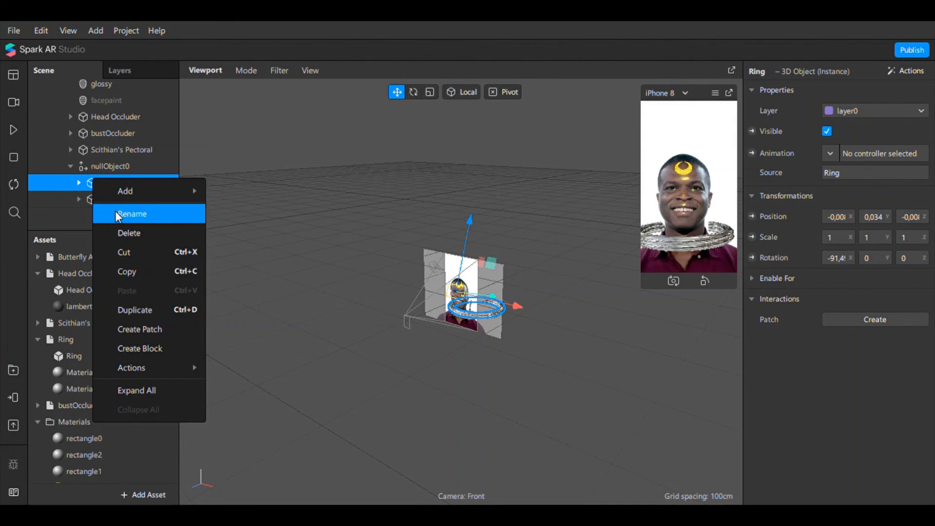
click(156, 308)
drag(464, 241, 468, 238)
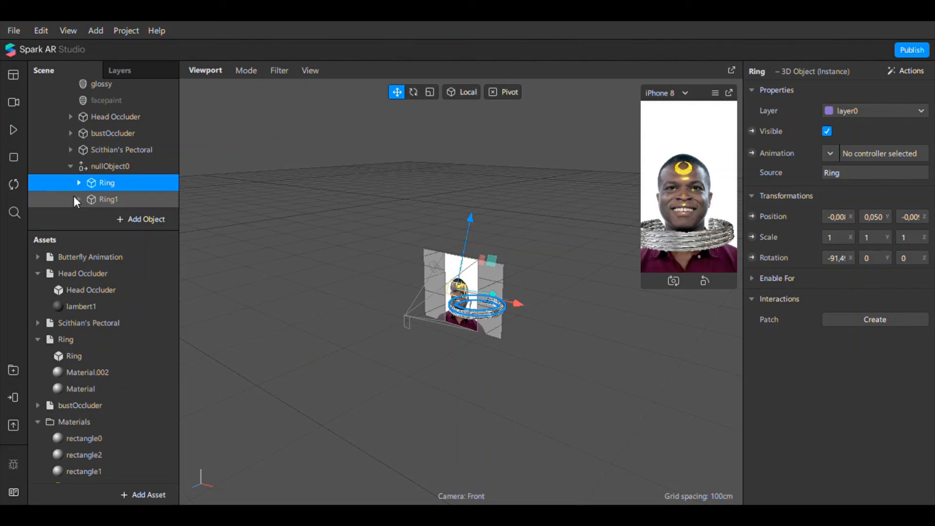
- Narrow Ring, Ring1 and Ring0 together to an X scale of about 0.660, and play the face preview
click(121, 199)
scroll(123, 197, down, 2)
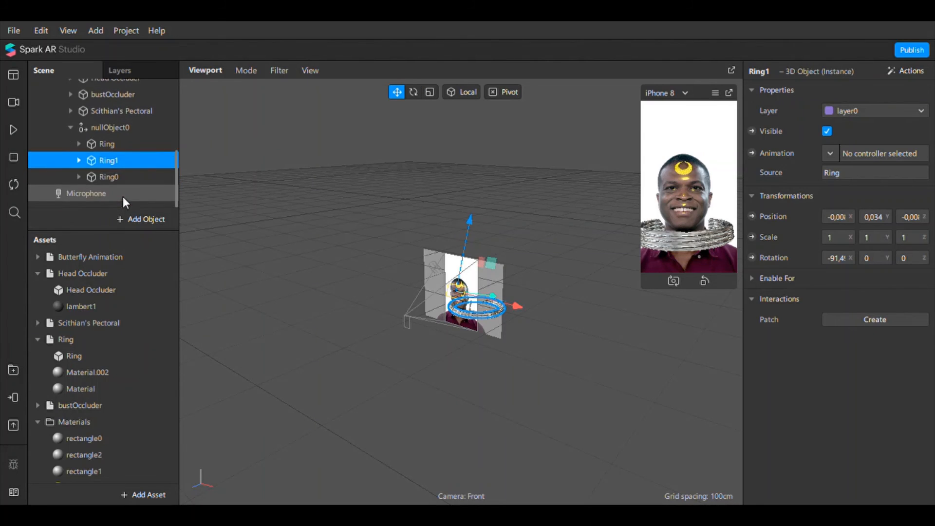
ctrl+click(116, 151)
ctrl+click(119, 186)
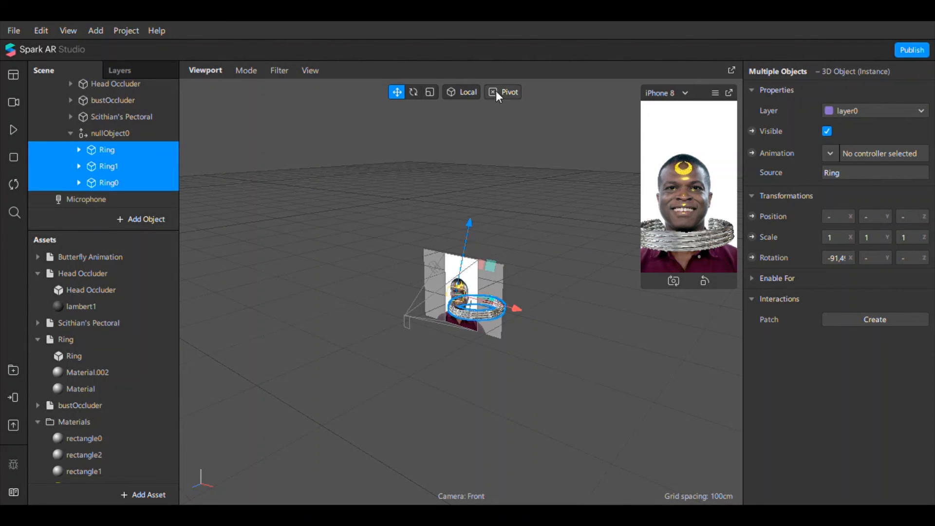
click(429, 94)
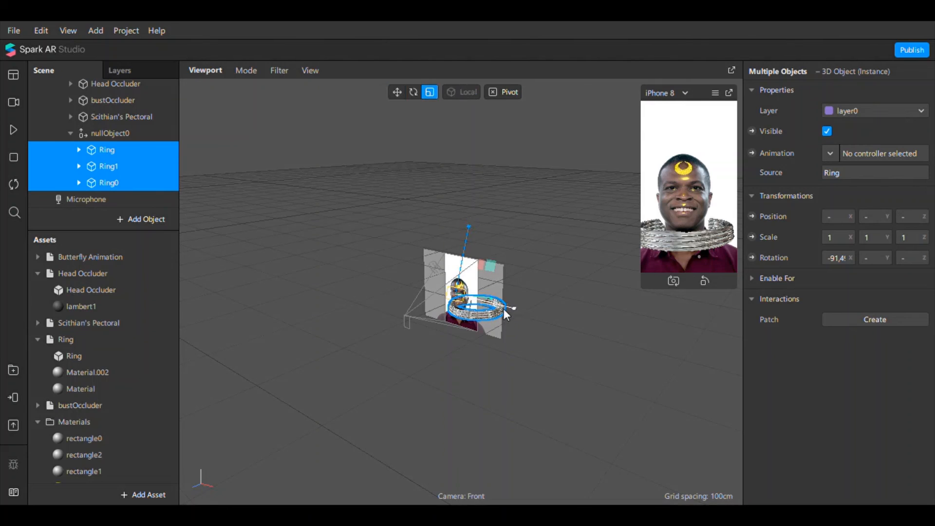
drag(507, 308, 504, 308)
drag(499, 312, 493, 312)
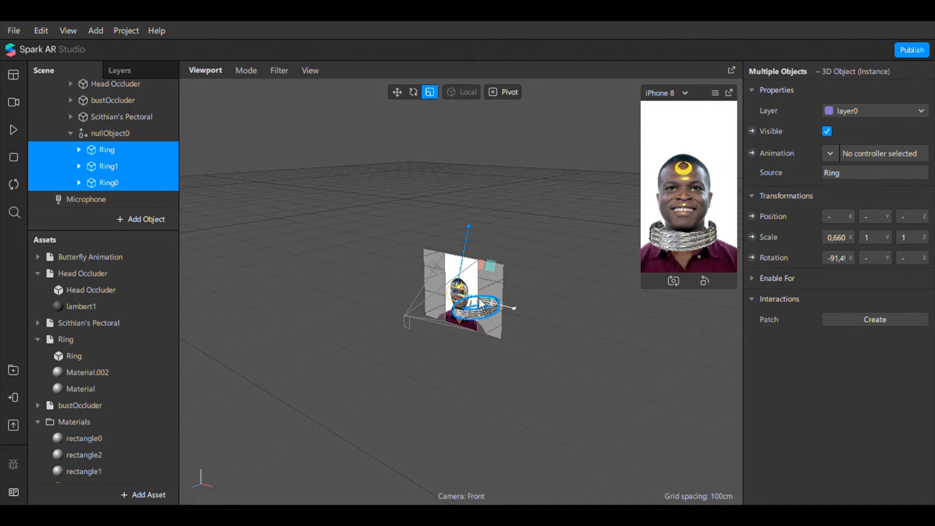
click(18, 130)
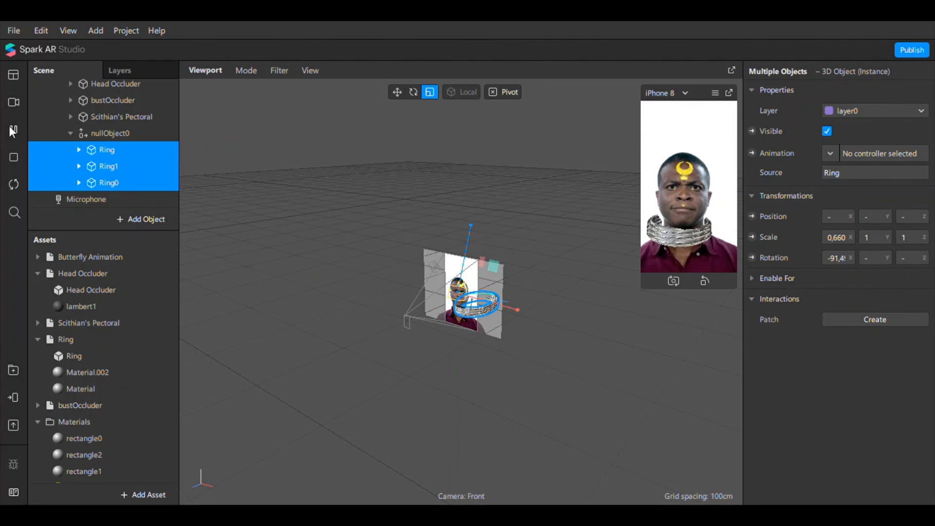
click(11, 128)
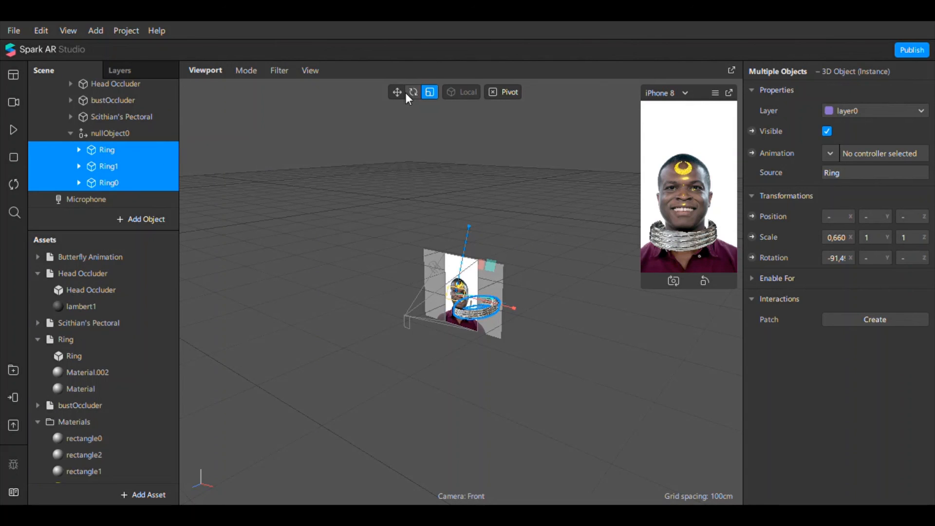
- Select only the uppermost Ring in nullObject0 and activate the Move tool
click(228, 232)
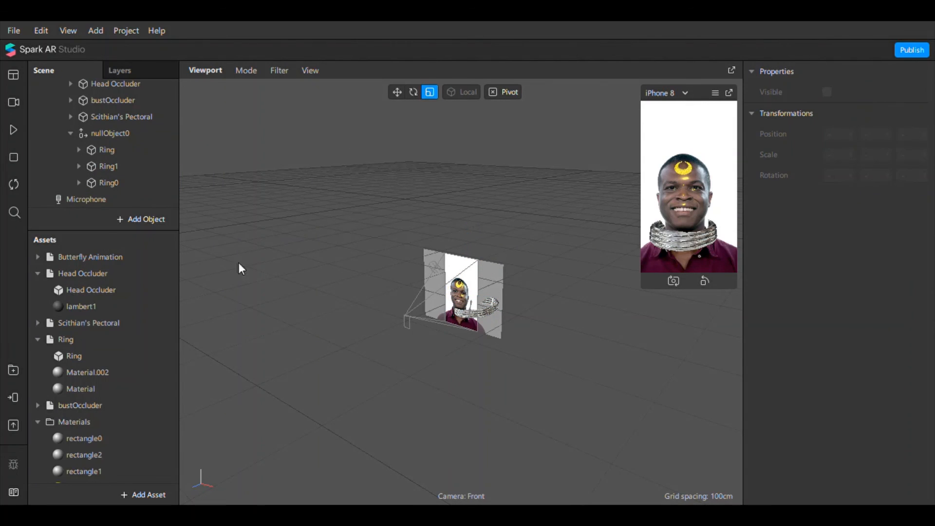
click(101, 151)
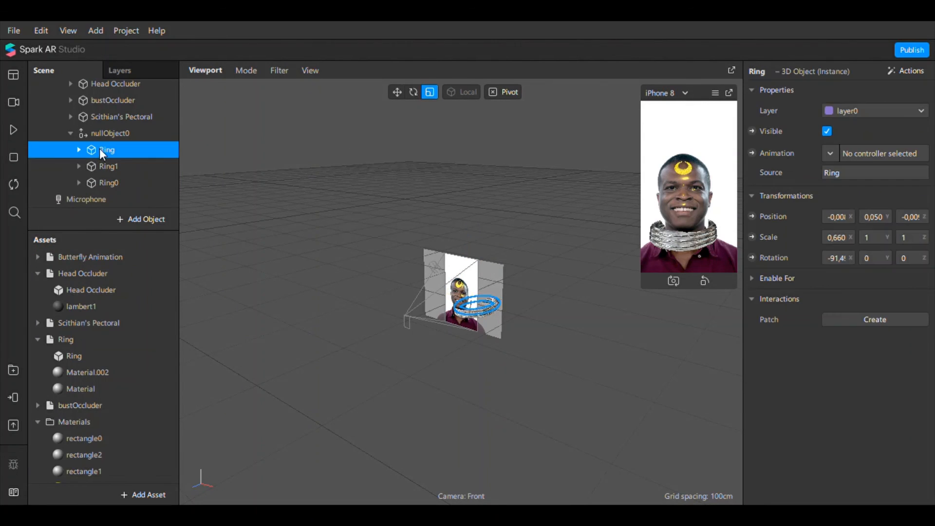
click(397, 92)
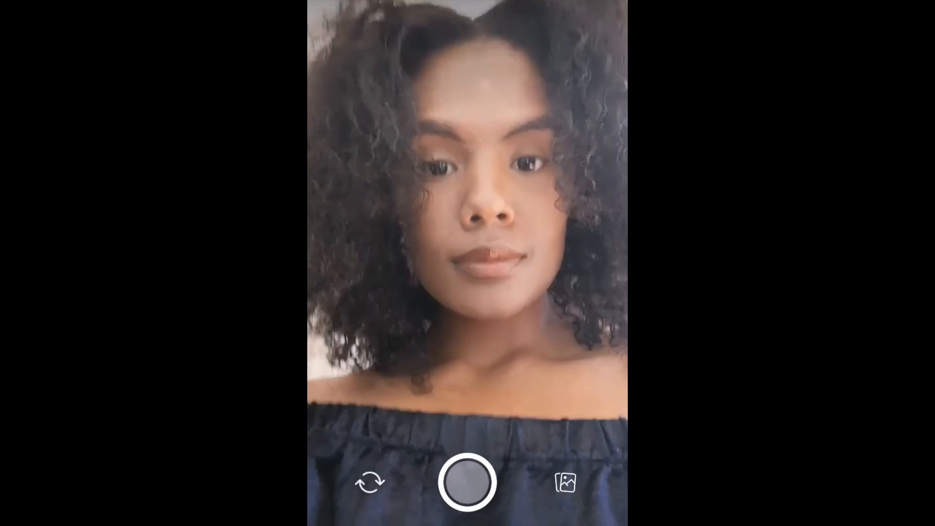